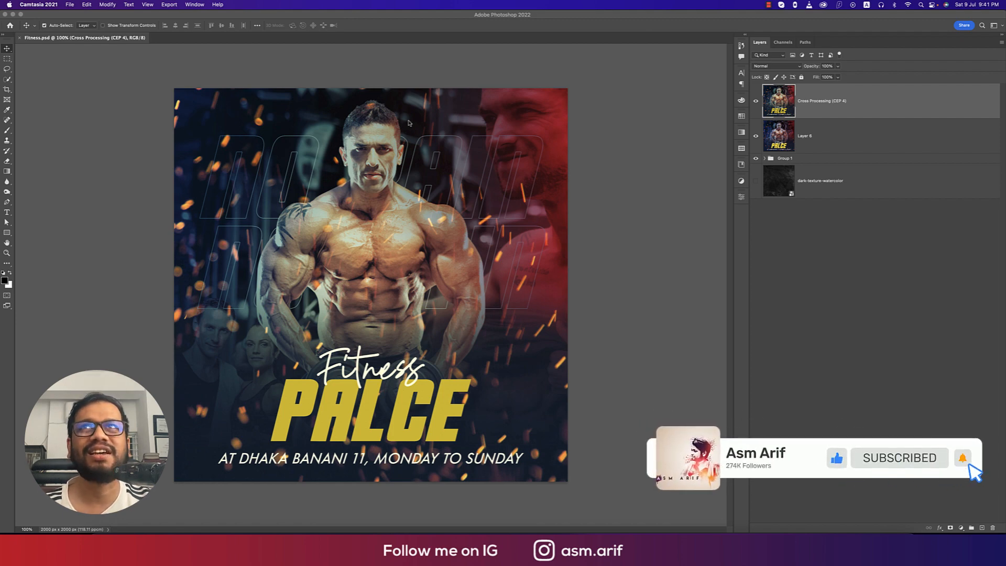
# Create a new document named gym at 2000 x 2000 pixels, 118.11 pixels/centimeter, RGB Color, with a transparent background.
pyautogui.click(70, 5)
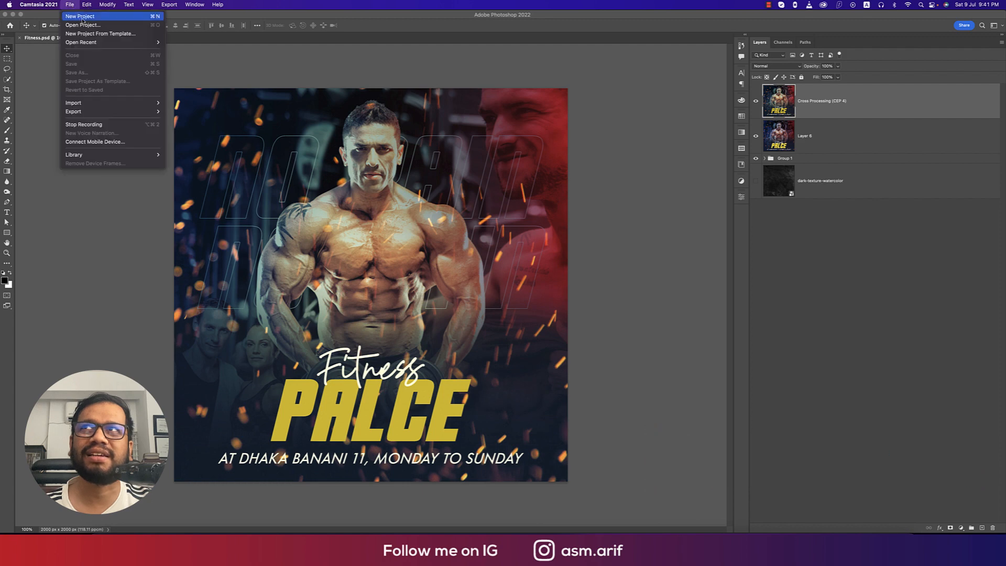
pyautogui.click(76, 30)
pyautogui.click(59, 4)
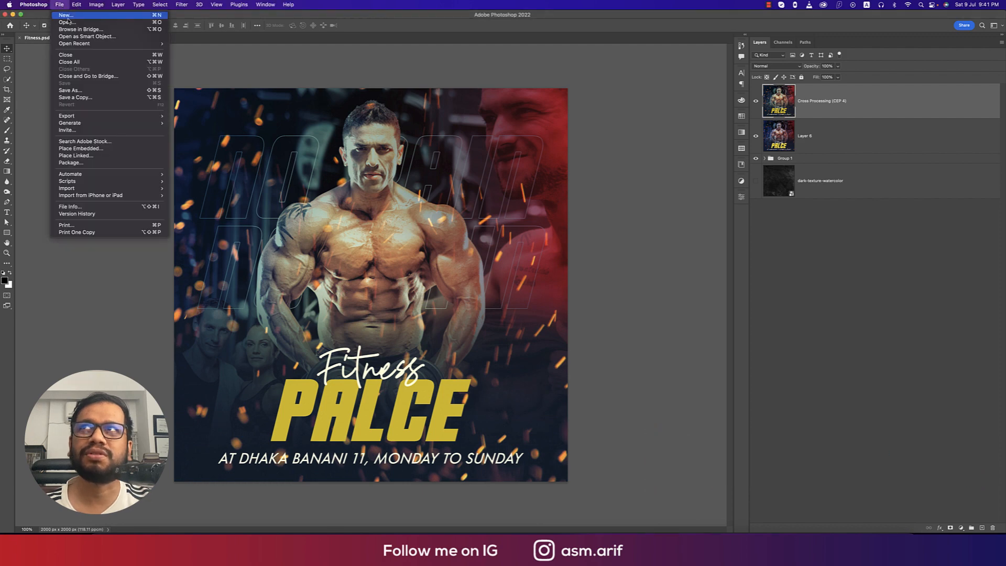
pyautogui.click(63, 13)
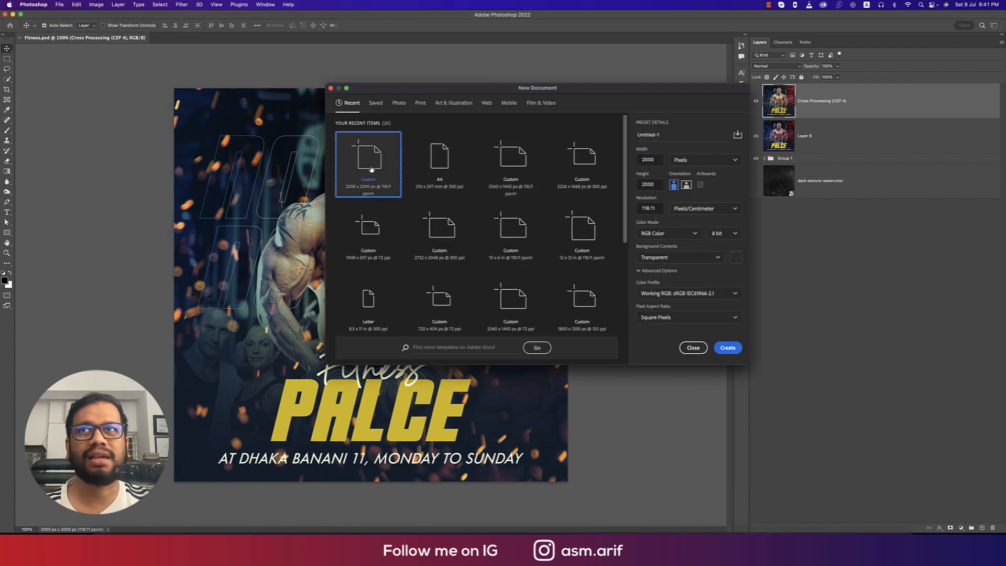
pyautogui.click(655, 159)
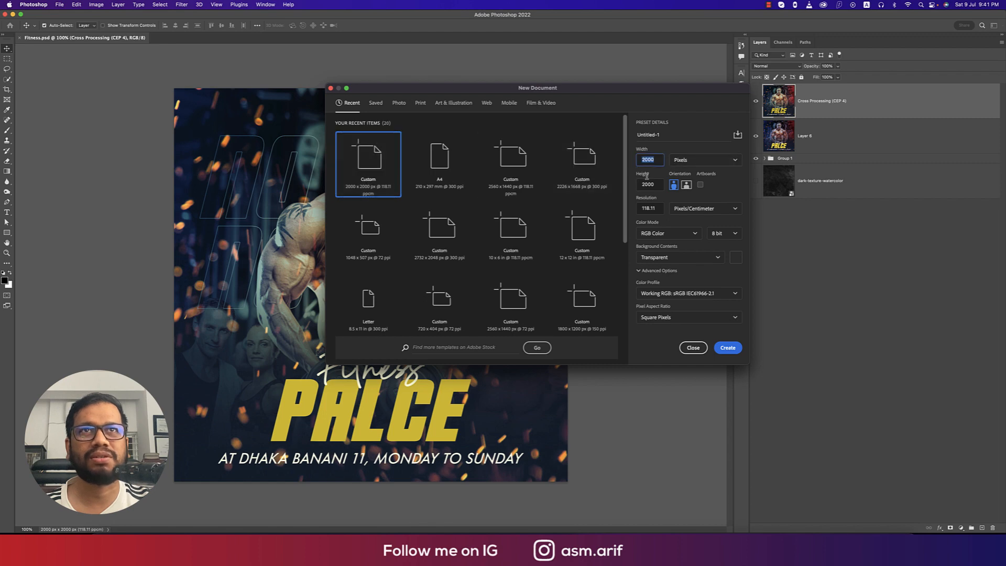
pyautogui.click(654, 184)
pyautogui.click(669, 135)
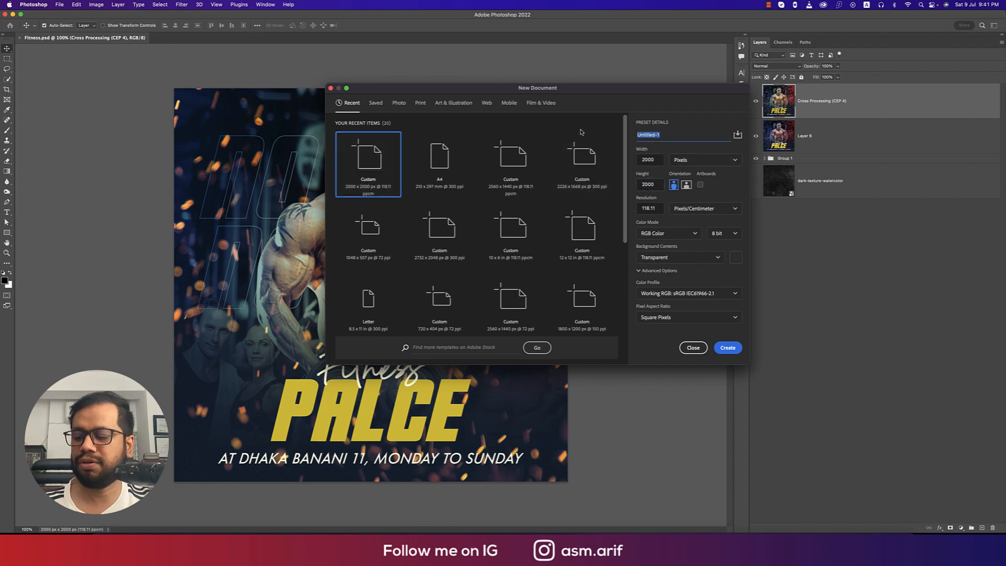
pyautogui.write('d')
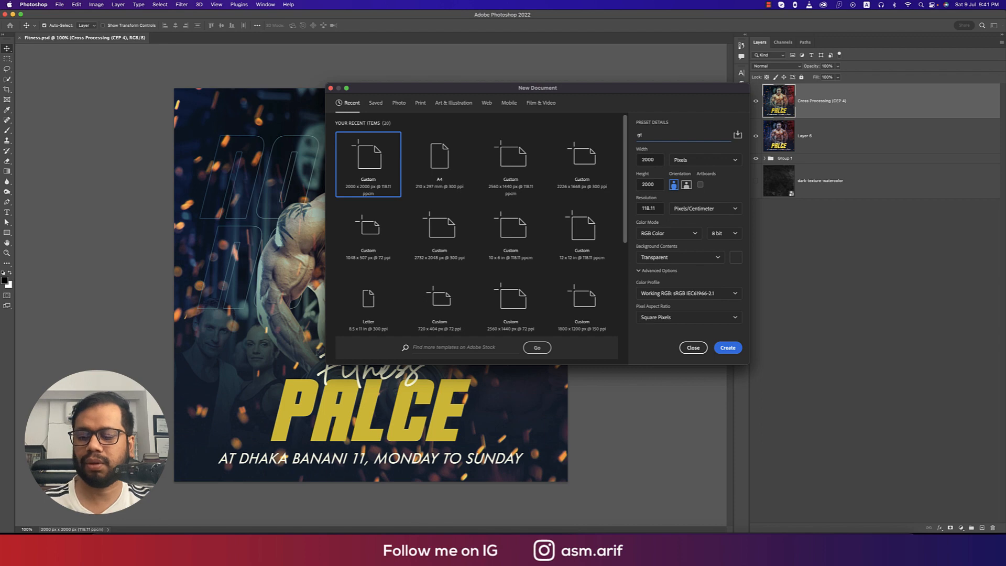
pyautogui.write('ym')
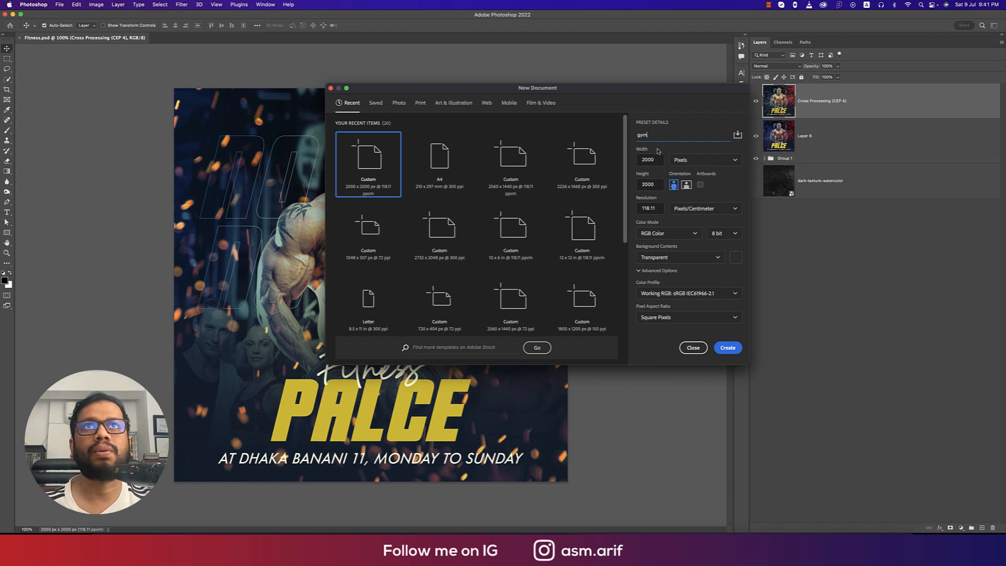
pyautogui.click(730, 350)
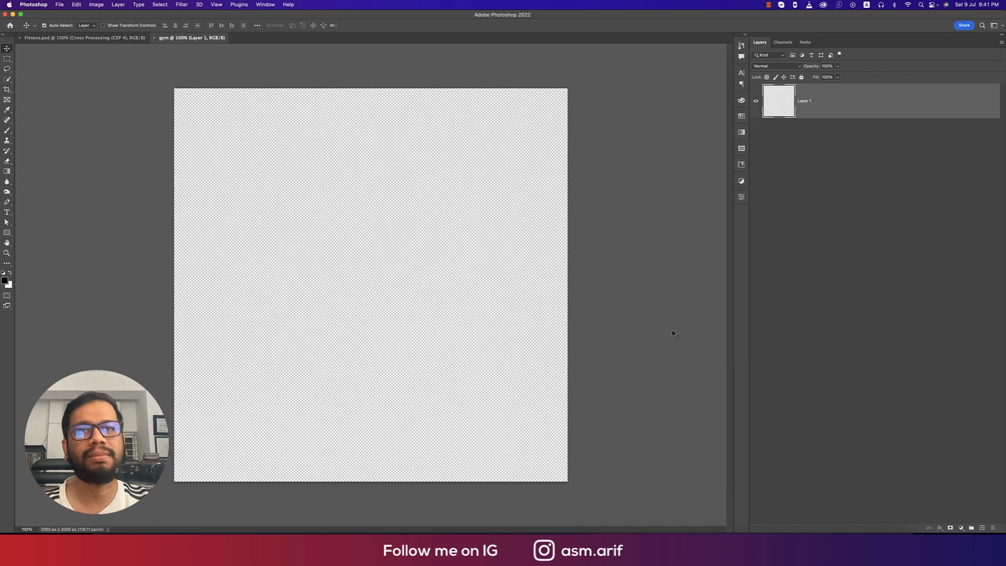
# Place the photo of the man training at the cable machine from the "8-7-22- gym poster" folder inside TUTORIAL ENG 2021.
pyautogui.click(60, 4)
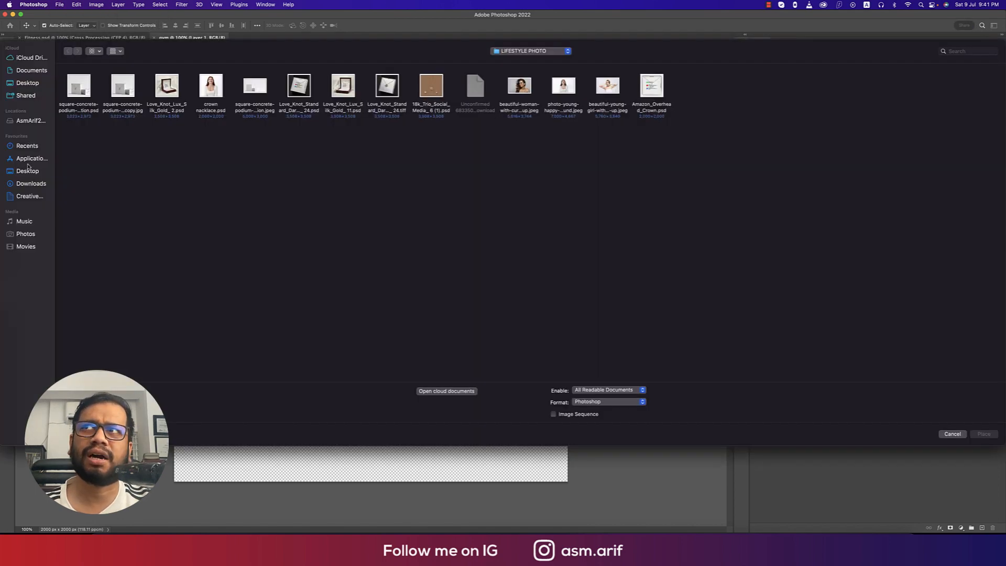
pyautogui.click(29, 159)
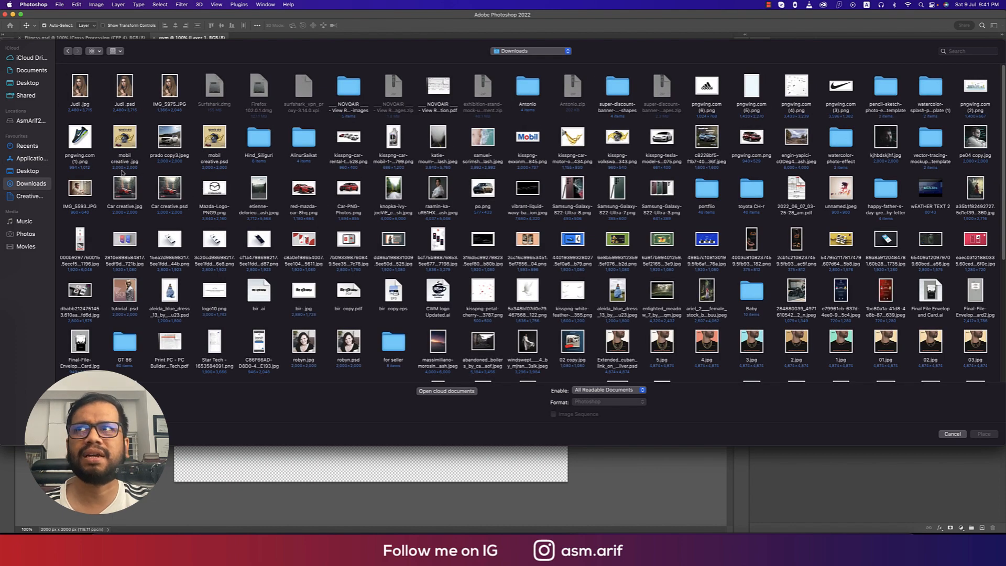
pyautogui.click(31, 121)
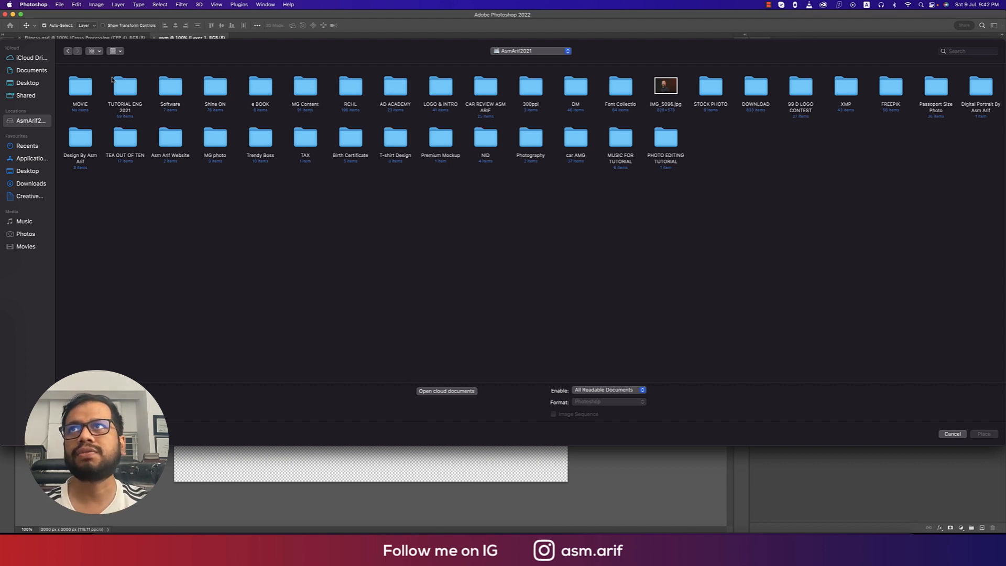
pyautogui.doubleClick(125, 86)
pyautogui.doubleClick(81, 88)
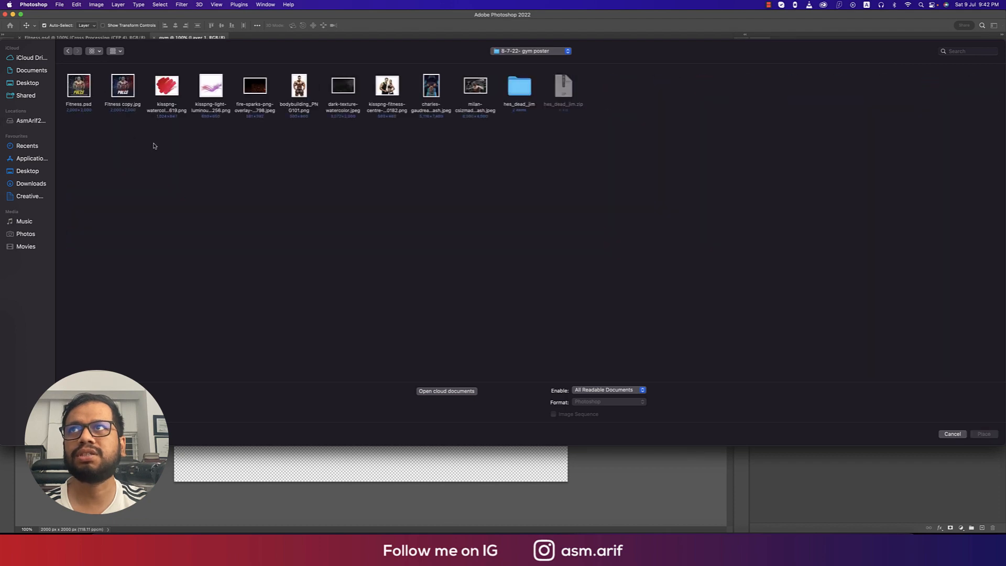
pyautogui.doubleClick(479, 100)
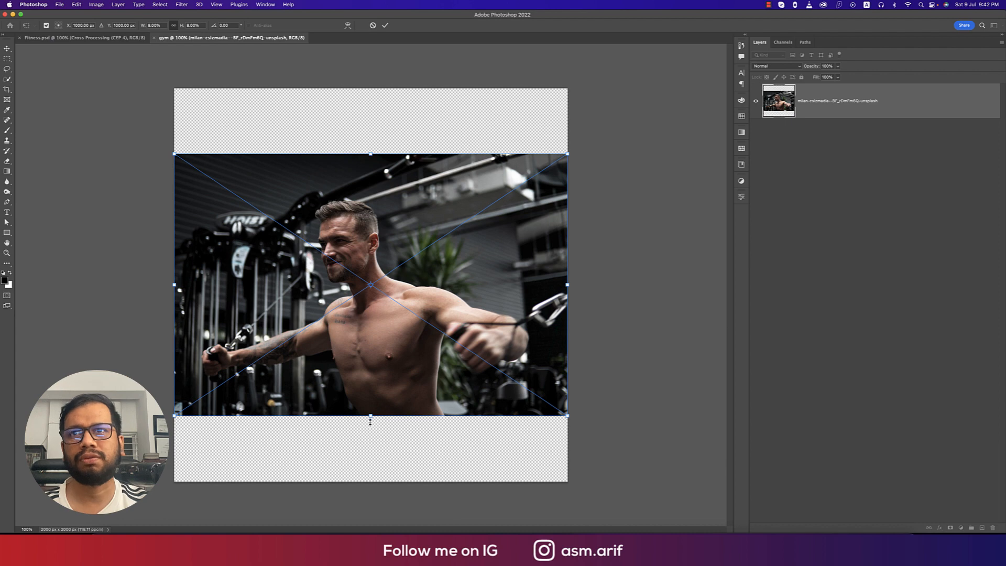
# Enlarge the placed photo beyond the canvas and shift it so the man is partly cropped at the canvas's right edge.
pyautogui.moveTo(370, 419); pyautogui.dragTo(371, 485)
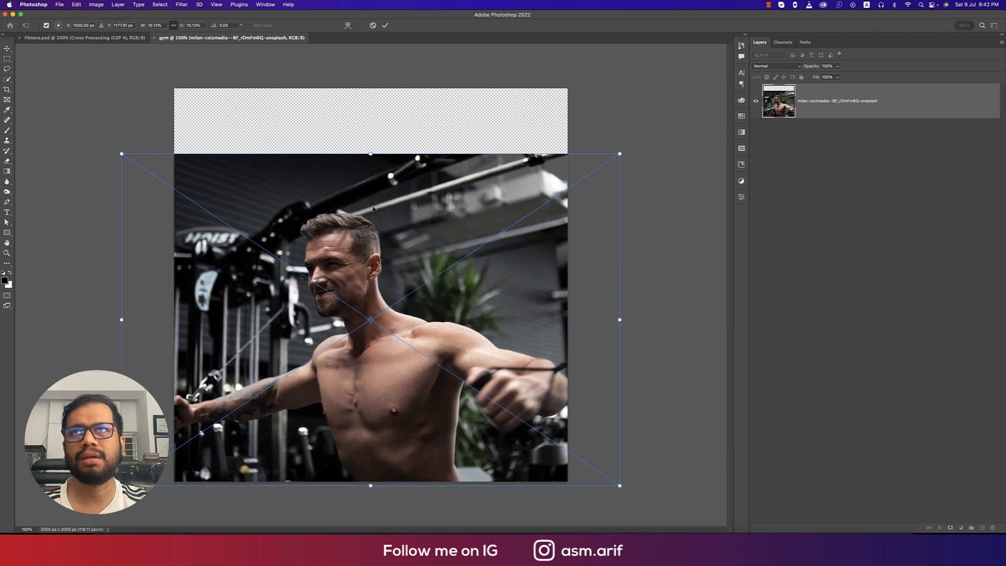
pyautogui.moveTo(368, 151); pyautogui.dragTo(371, 85)
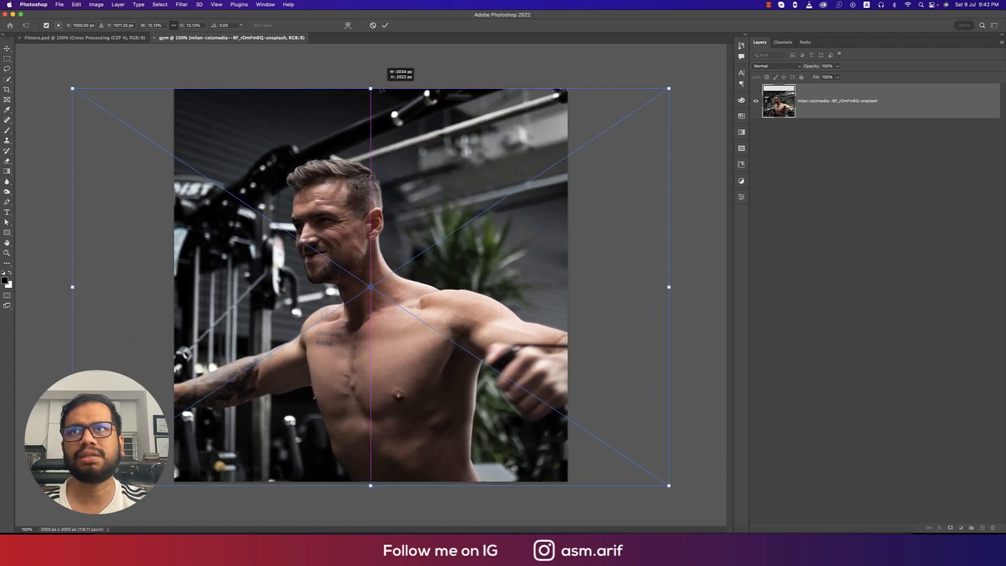
pyautogui.moveTo(402, 282); pyautogui.dragTo(426, 283)
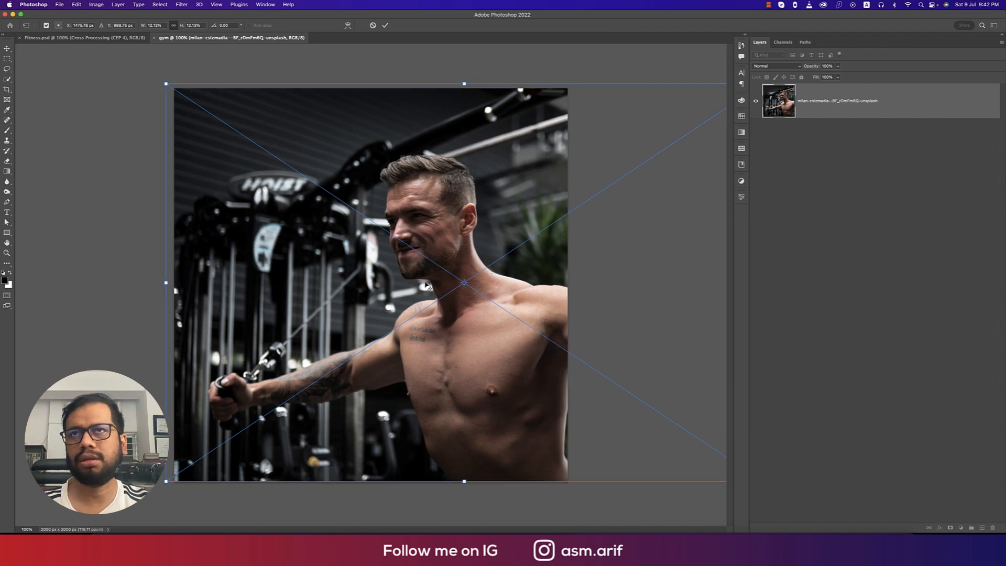
pyautogui.scroll(-4, 427, 284)
pyautogui.moveTo(524, 203); pyautogui.dragTo(614, 148)
pyautogui.press('Return')
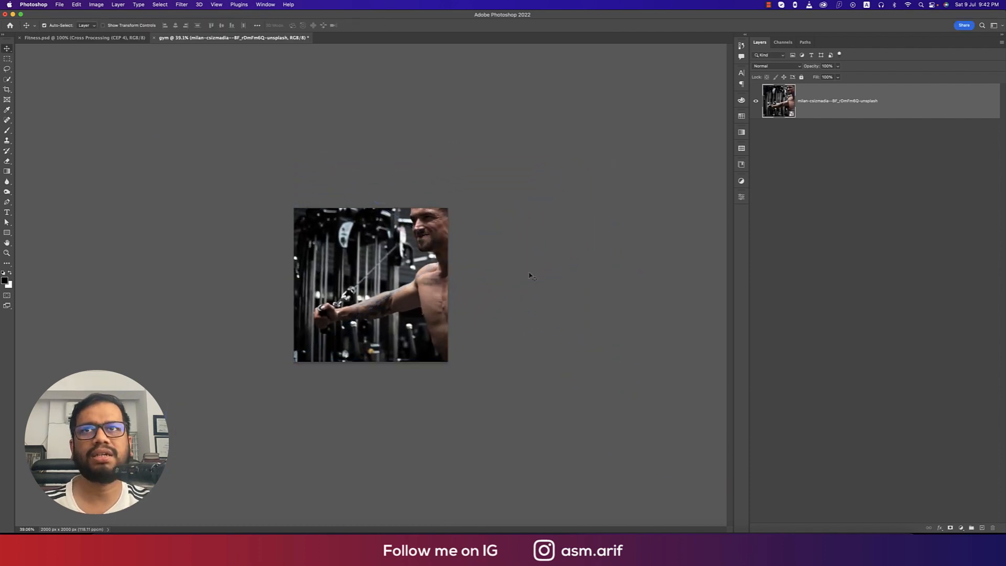
# Rename the gym photo layer as man.
pyautogui.scroll(2, 376, 314)
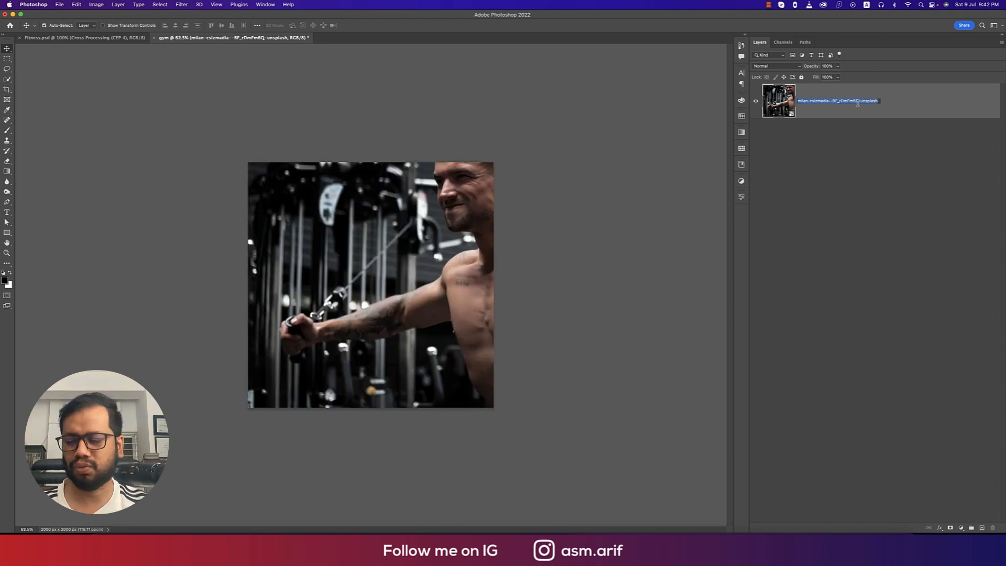
pyautogui.write('man')
pyautogui.press('Return')
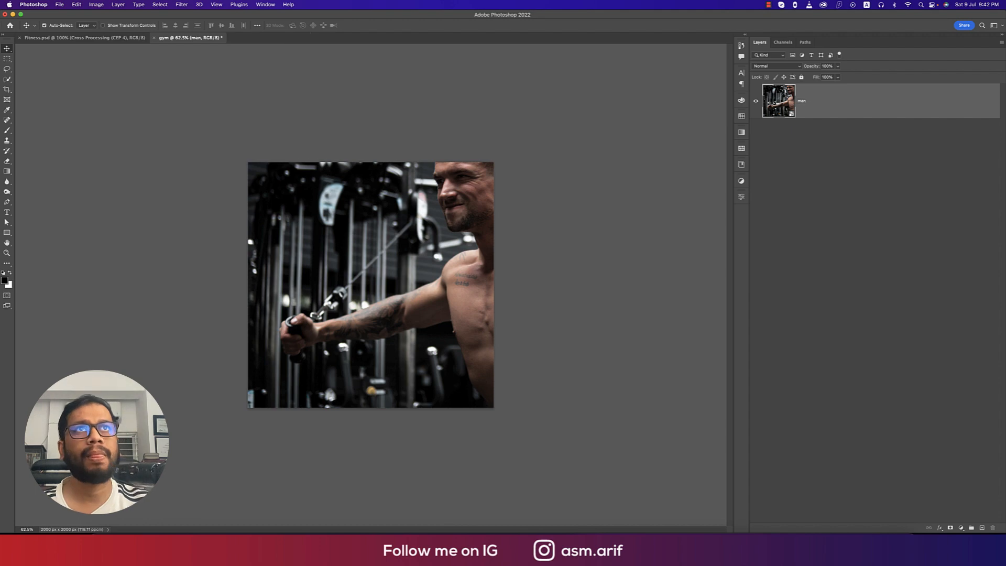
# Place the dark-texture-watercolor image as an embedded file and scale it up to cover the whole canvas.
pyautogui.click(60, 4)
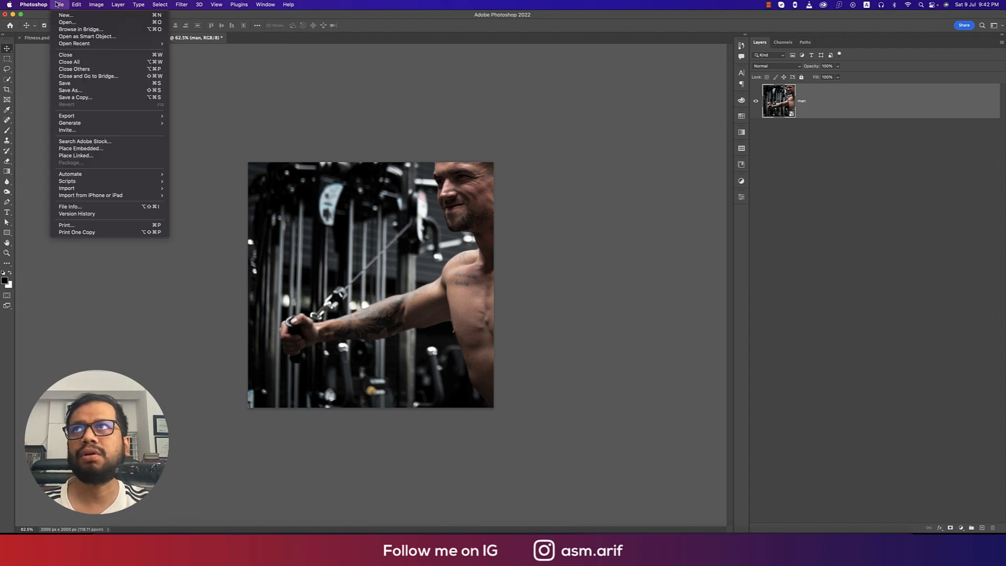
pyautogui.click(87, 149)
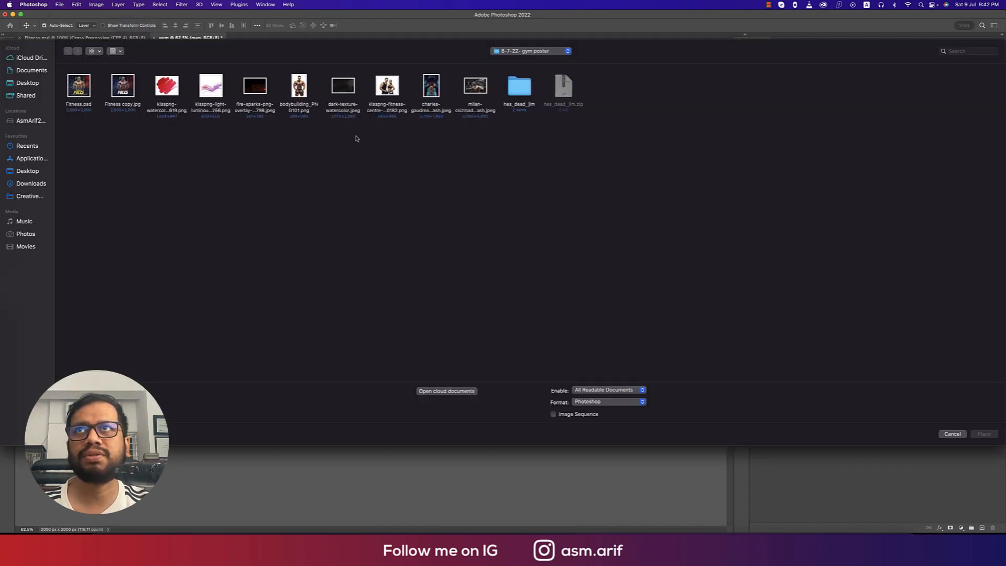
pyautogui.doubleClick(343, 90)
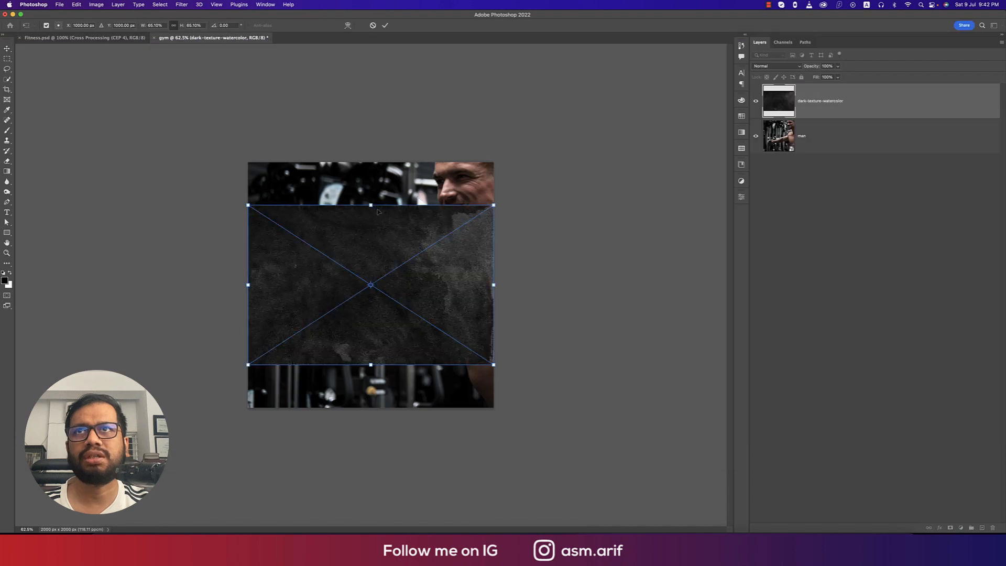
pyautogui.moveTo(374, 206); pyautogui.dragTo(374, 163)
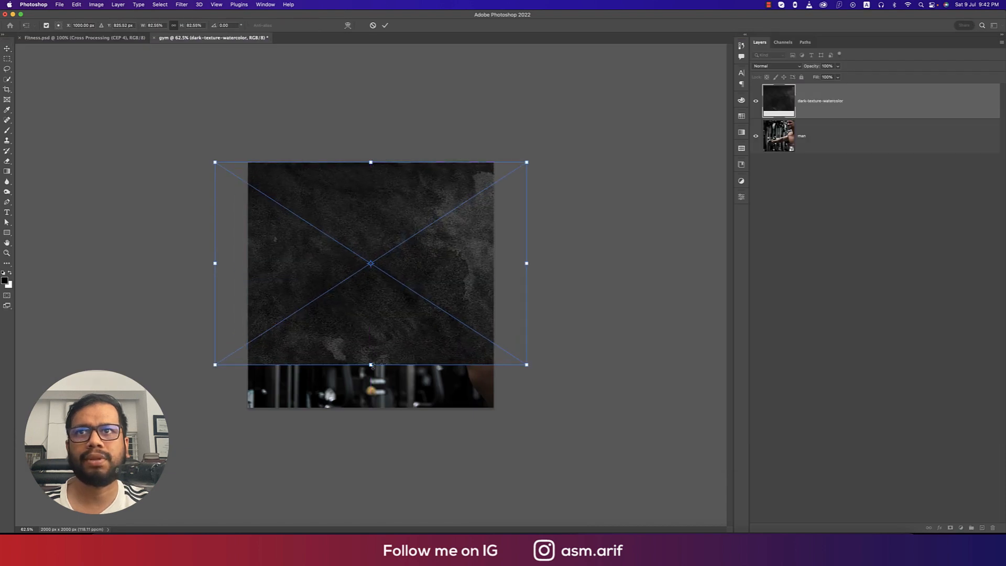
pyautogui.moveTo(371, 365); pyautogui.dragTo(371, 408)
pyautogui.press('Return')
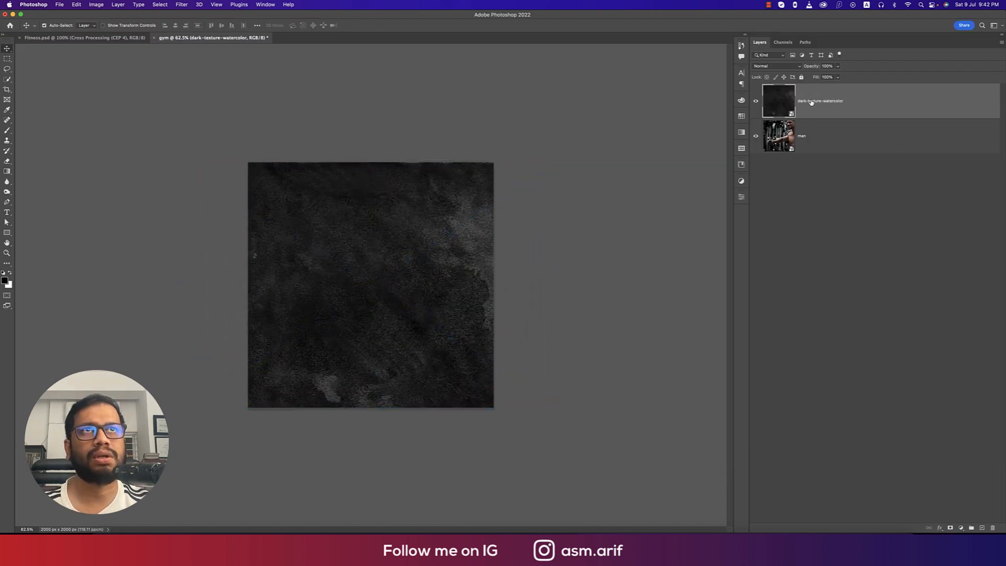
# Rename the dark watercolor layer as texture.
pyautogui.write('t')
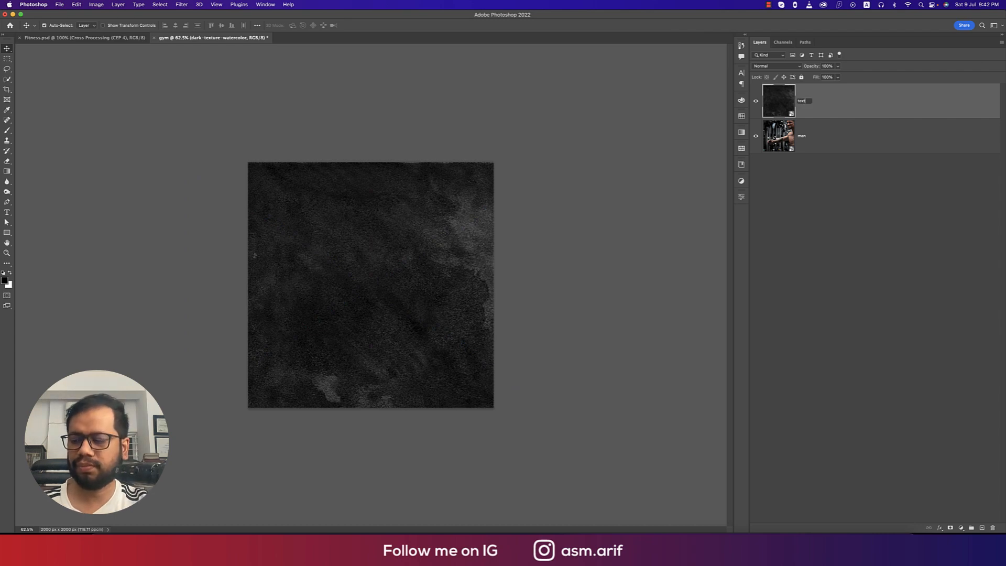
pyautogui.write('exture')
pyautogui.press('Return')
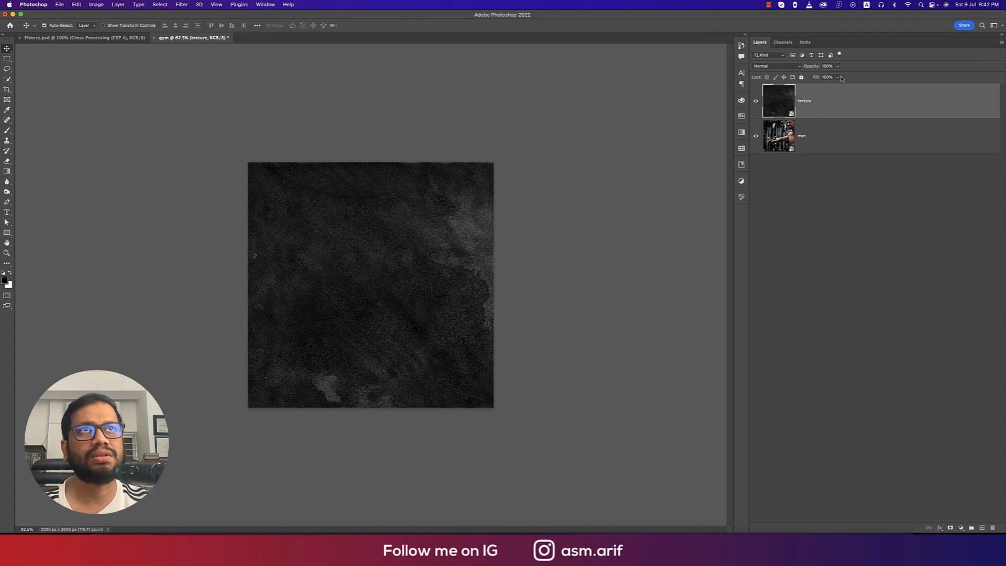
# Lower the texture layer's opacity to 85% and move the layer beneath the man layer.
pyautogui.moveTo(815, 68); pyautogui.dragTo(810, 70)
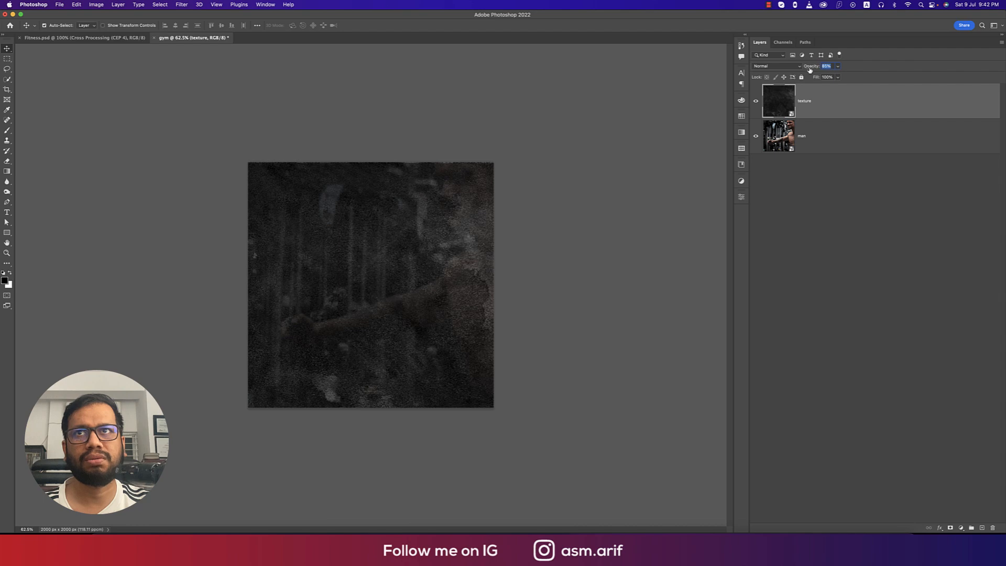
pyautogui.moveTo(839, 100); pyautogui.dragTo(864, 158)
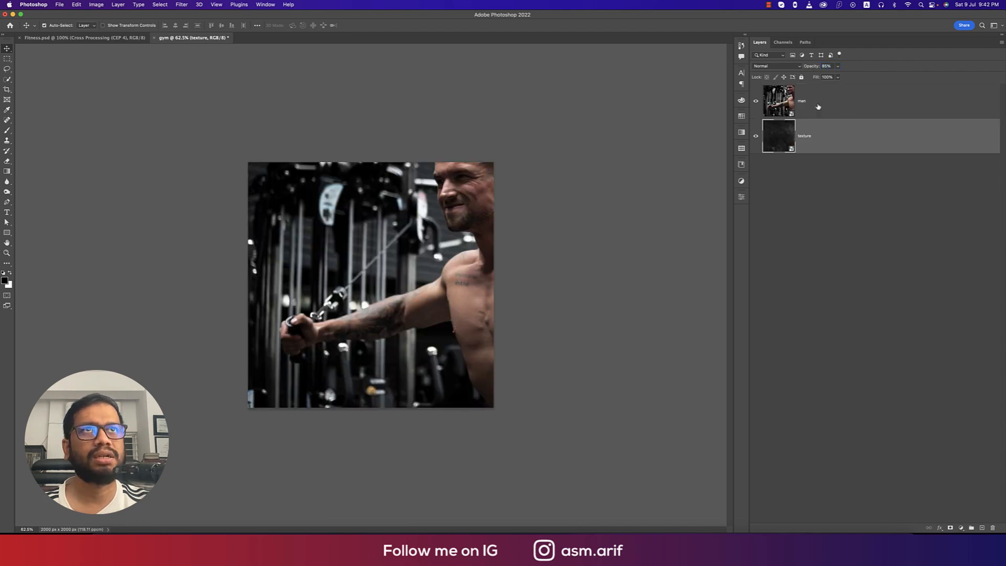
# Rasterize both the man layer and the texture layer.
pyautogui.rightClick(836, 106)
pyautogui.click(854, 290)
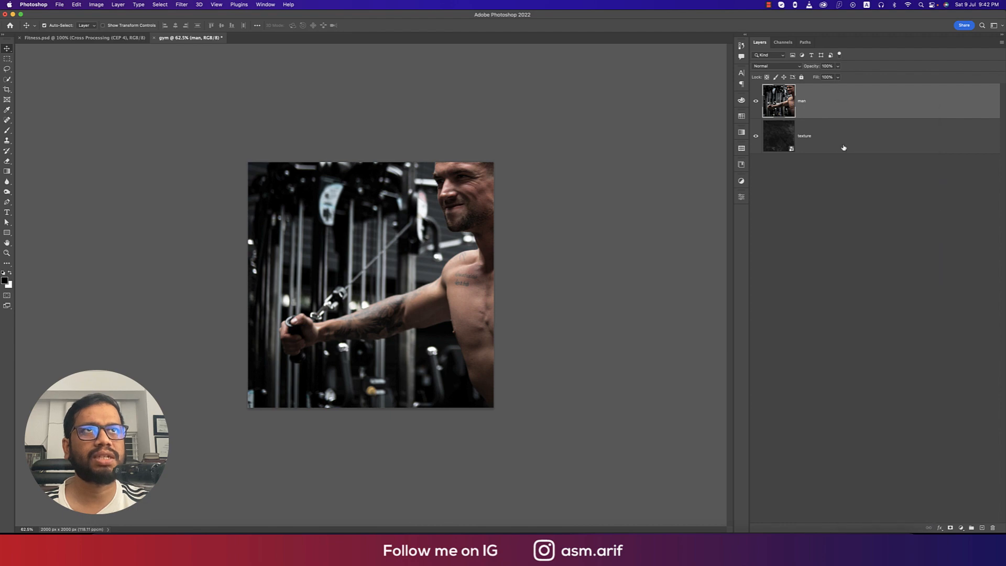
pyautogui.rightClick(843, 147)
pyautogui.click(859, 296)
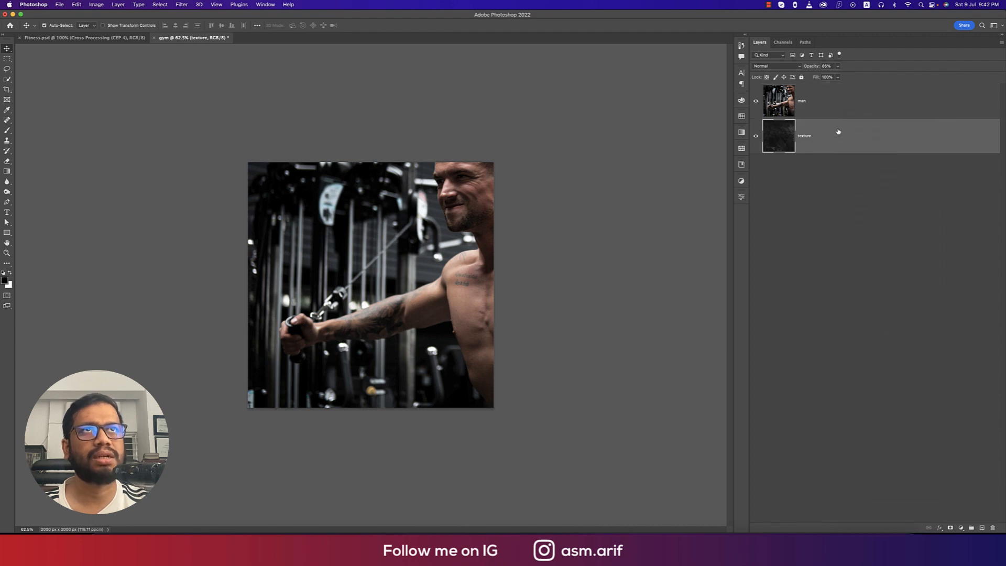
# Lower the man layer's opacity to a little over half so the photo blends with the dark texture, and deselect the layers.
pyautogui.click(840, 115)
pyautogui.moveTo(815, 69)
pyautogui.mouseDown()
pyautogui.moveTo(801, 69)
pyautogui.moveTo(820, 70)
pyautogui.mouseUp()
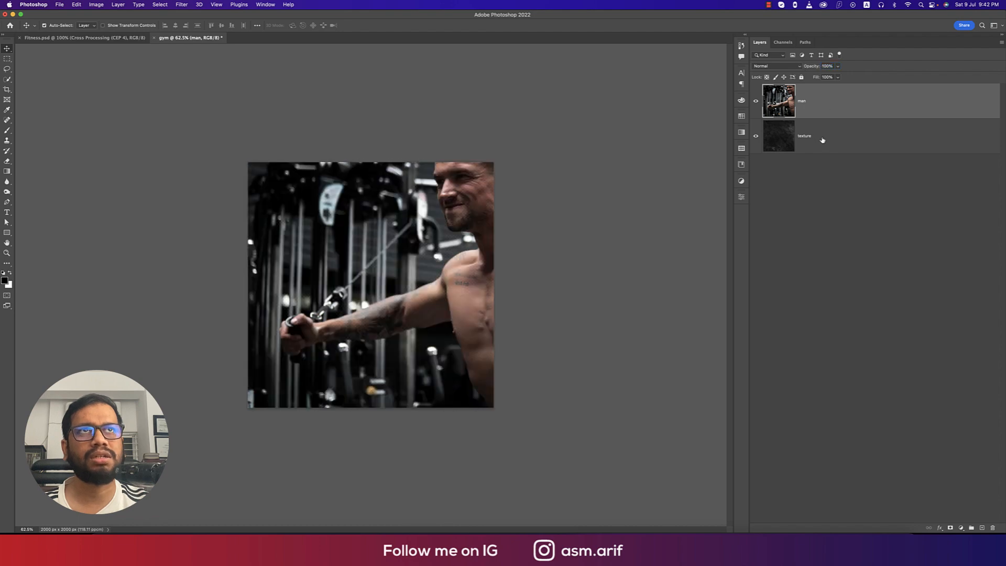
pyautogui.click(821, 137)
pyautogui.click(846, 104)
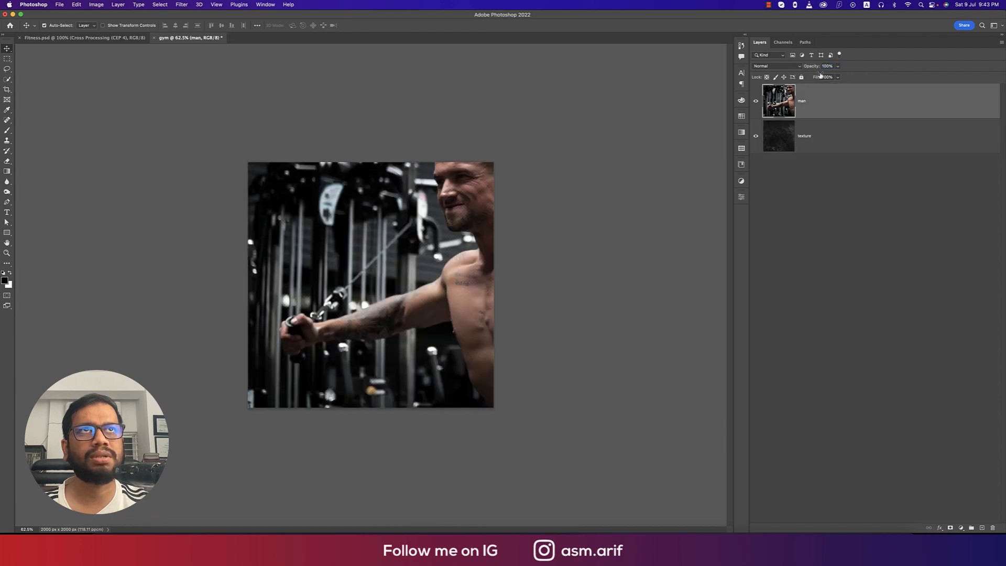
pyautogui.moveTo(813, 68); pyautogui.dragTo(795, 67)
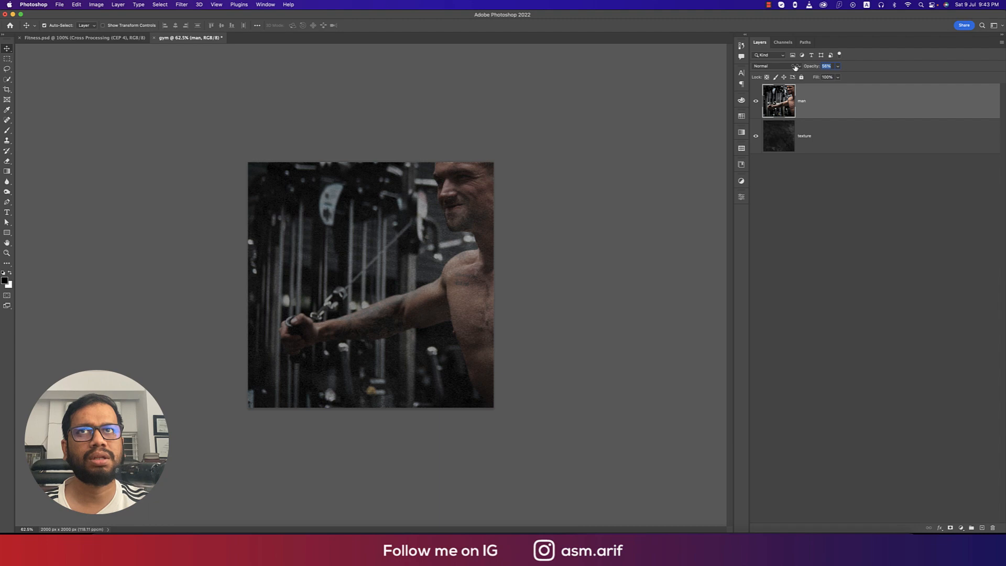
pyautogui.click(603, 198)
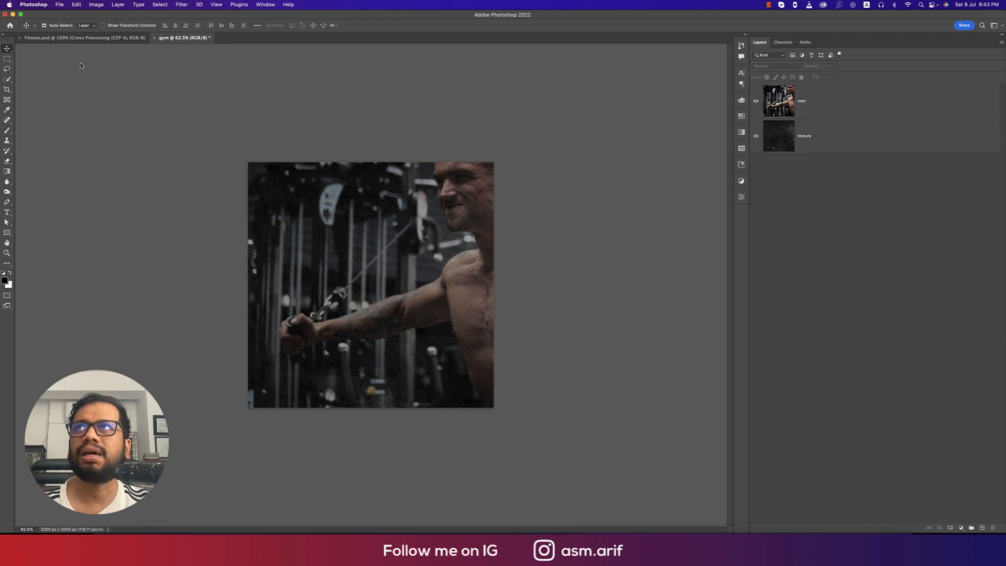
pyautogui.click(60, 5)
pyautogui.click(566, 228)
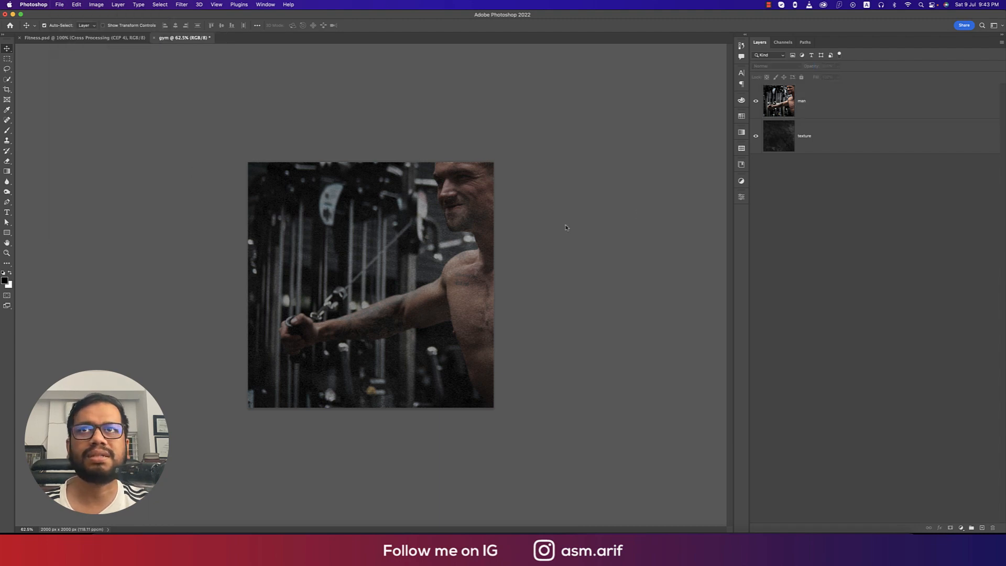
# Place the bodybuilding_PNG101.png cutout in the centre of the canvas at full canvas height, above the man layer.
pyautogui.click(302, 90)
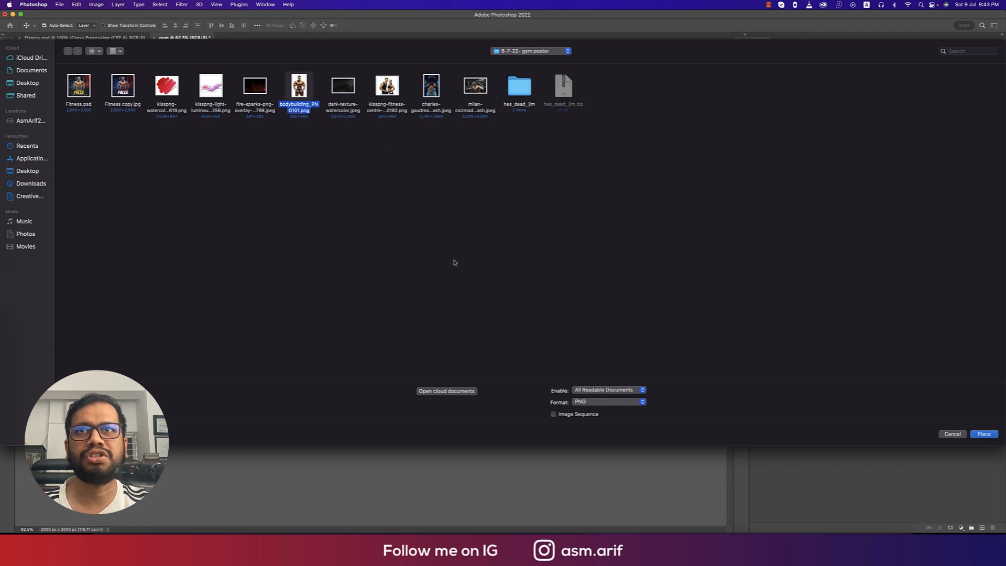
pyautogui.doubleClick(299, 94)
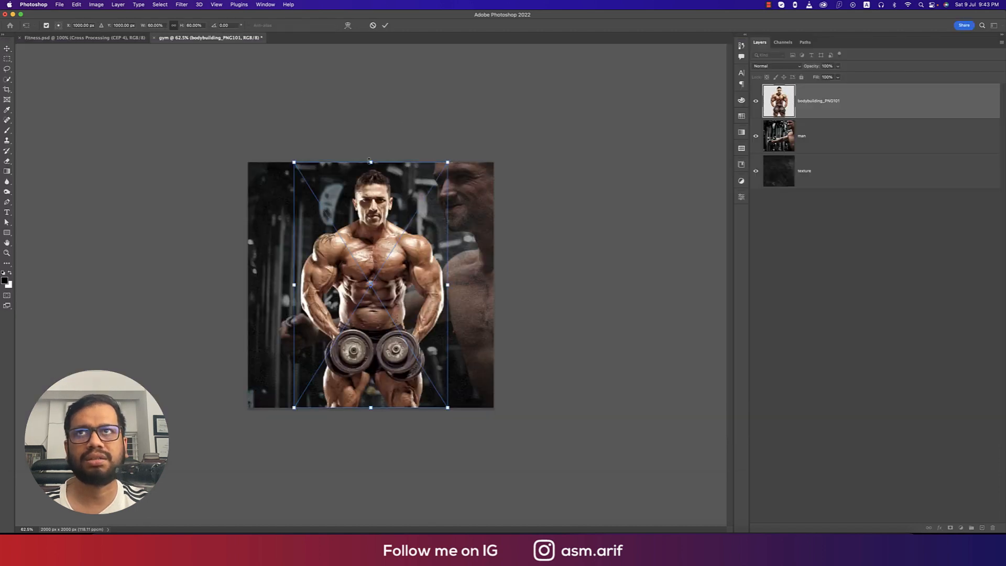
pyautogui.click(370, 162)
pyautogui.press('Return')
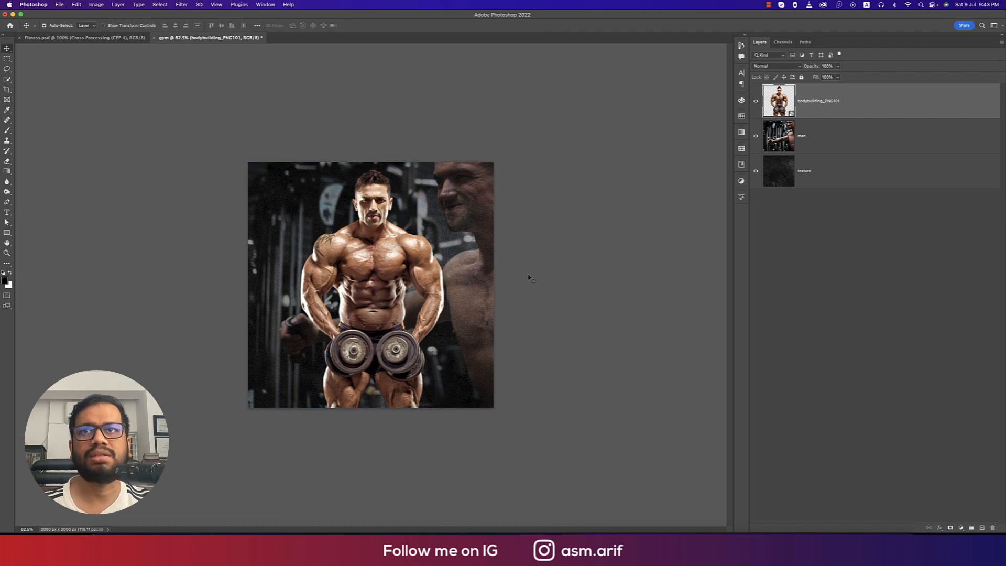
# Rasterize the bodybuilding_PNG101 layer, keeping its name.
pyautogui.rightClick(845, 108)
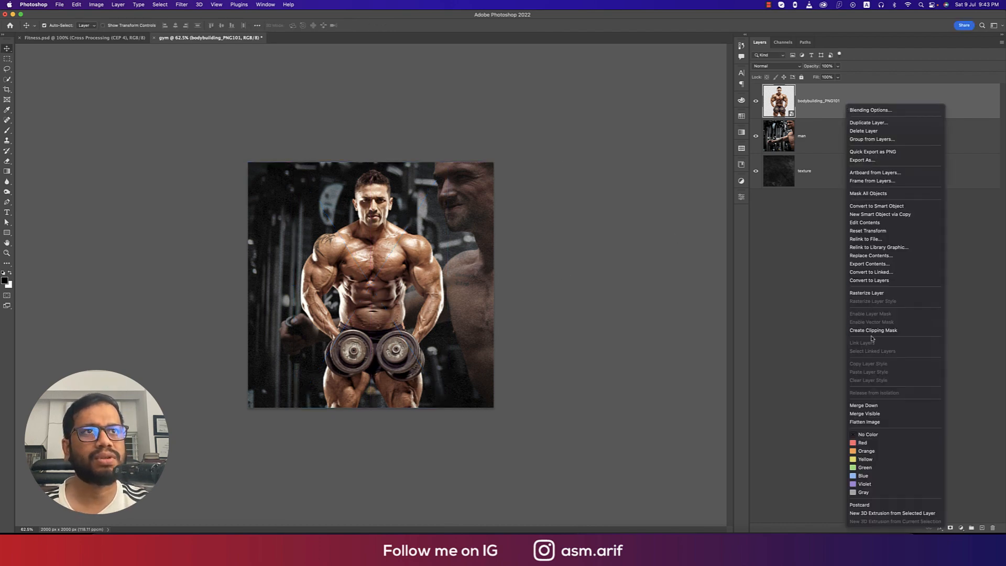
pyautogui.click(867, 293)
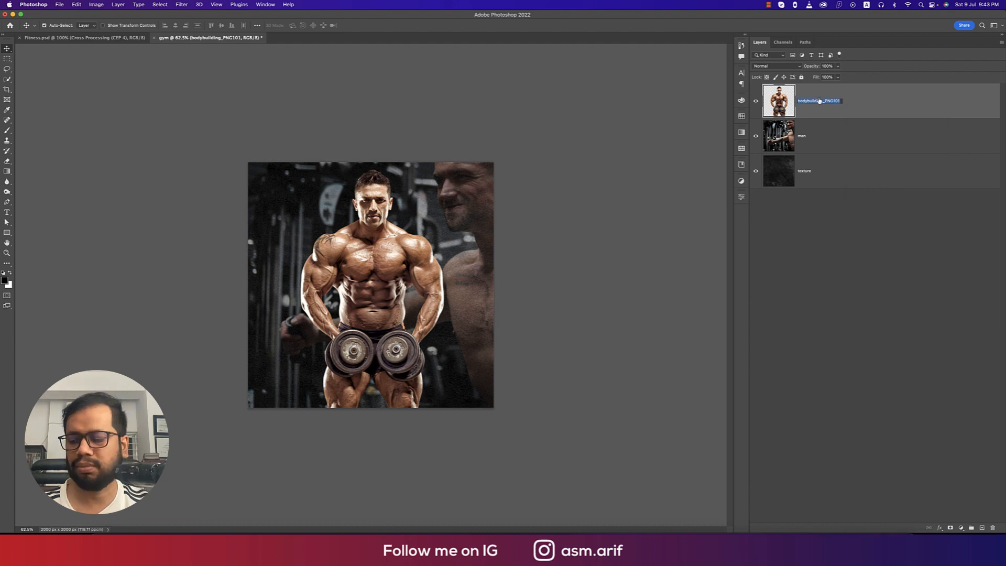
pyautogui.click(842, 287)
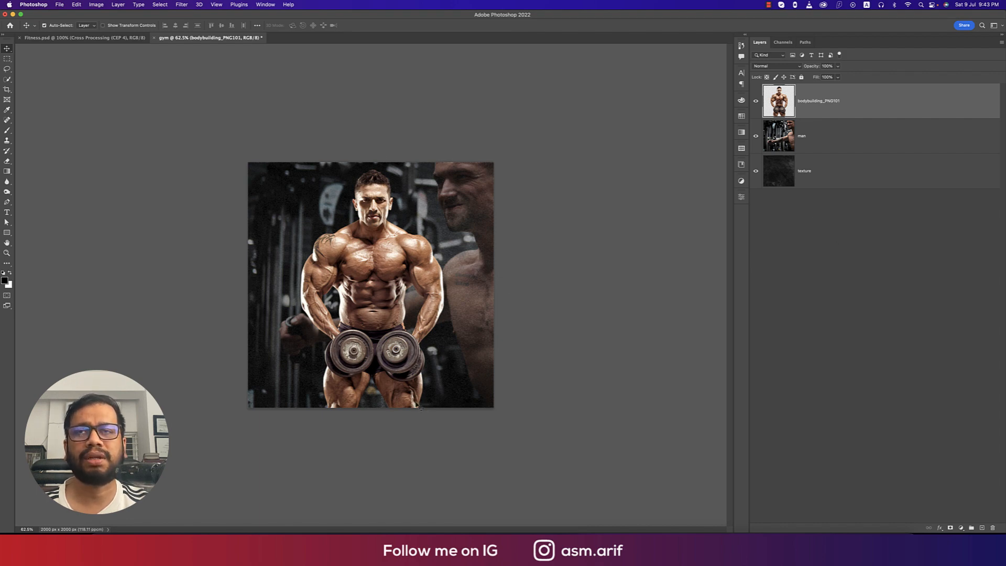
# Look at the finished Fitness.psd poster for reference and return to the gym document.
pyautogui.click(126, 38)
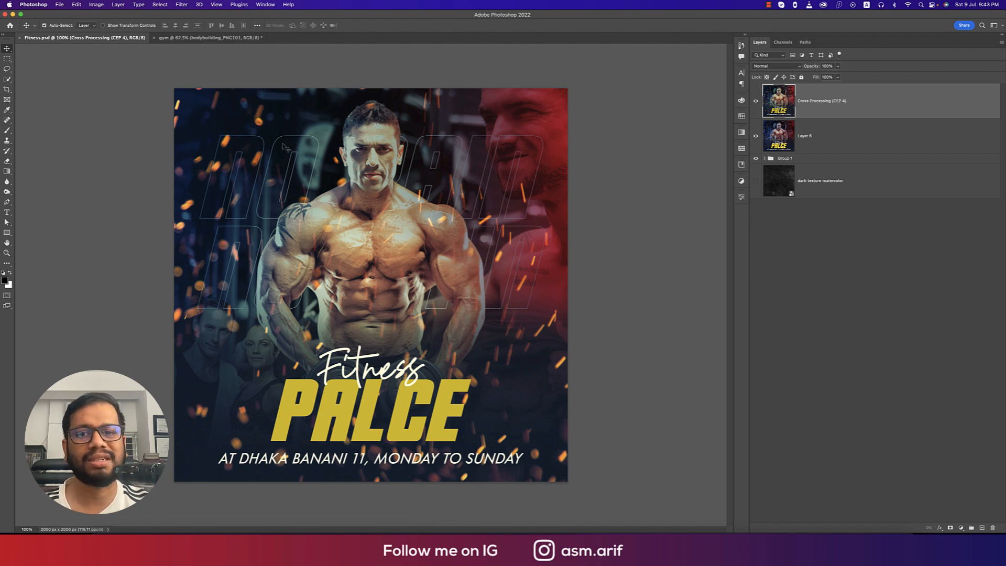
pyautogui.click(210, 37)
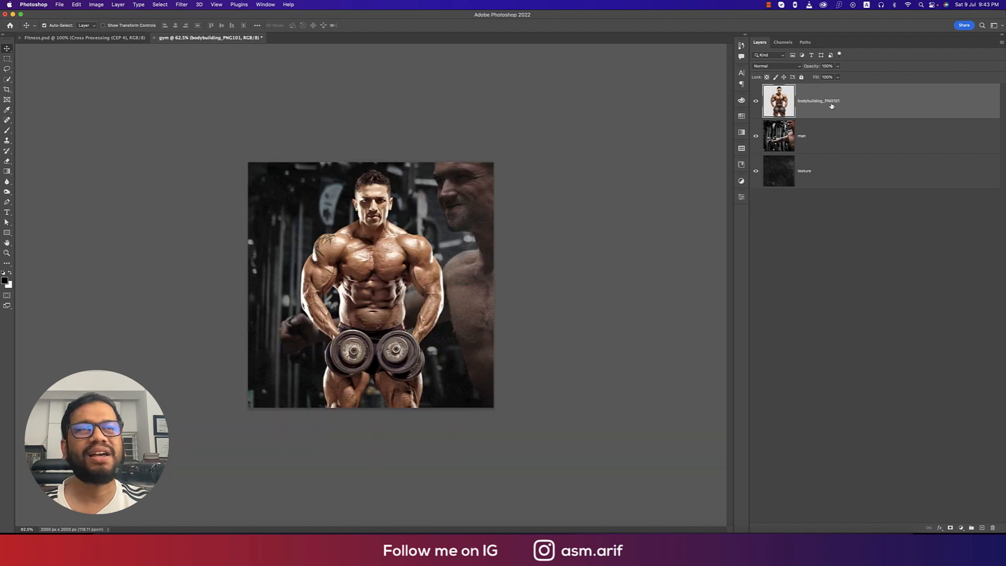
# On a new layer above the bodybuilder, draw a red (ff0000) linear gradient fading inward from the canvas's right edge.
pyautogui.click(982, 528)
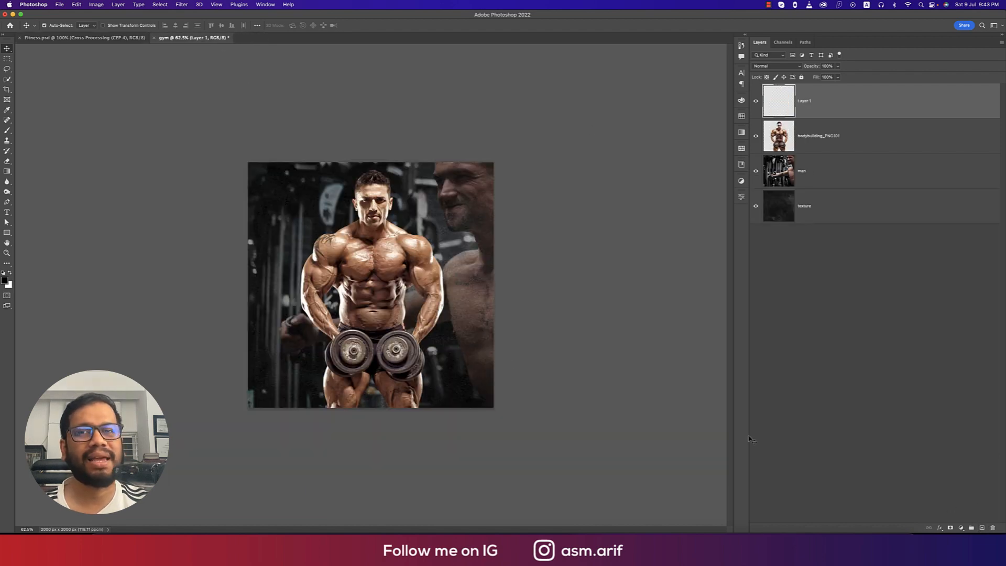
pyautogui.click(7, 172)
pyautogui.rightClick(8, 172)
pyautogui.click(46, 170)
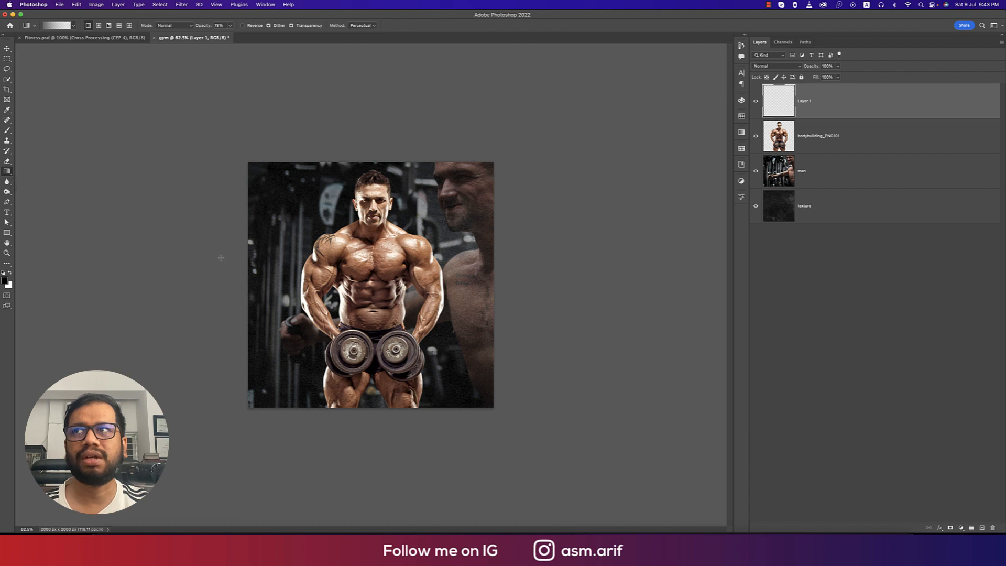
pyautogui.click(4, 279)
pyautogui.click(607, 301)
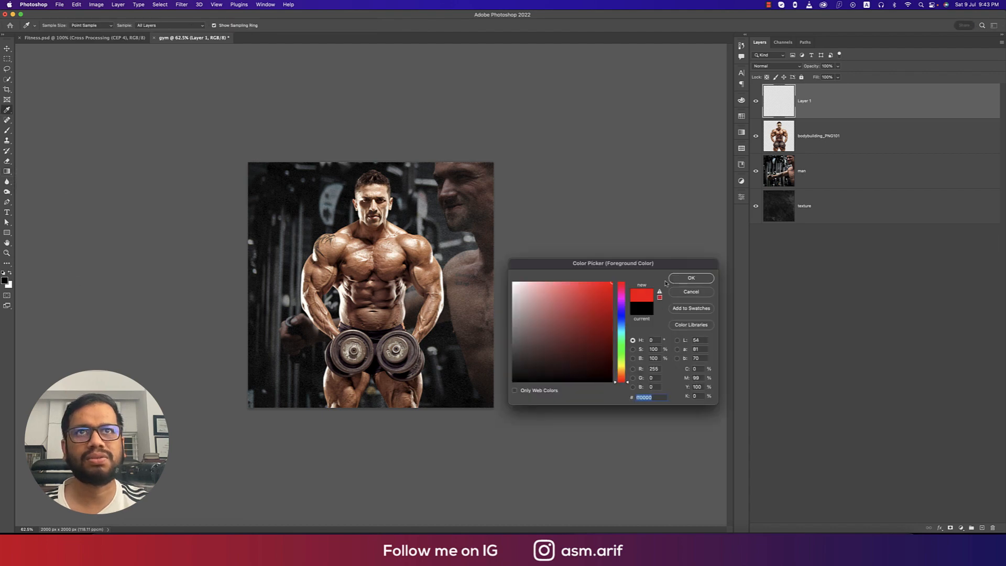
pyautogui.click(694, 281)
pyautogui.moveTo(495, 285); pyautogui.dragTo(274, 261)
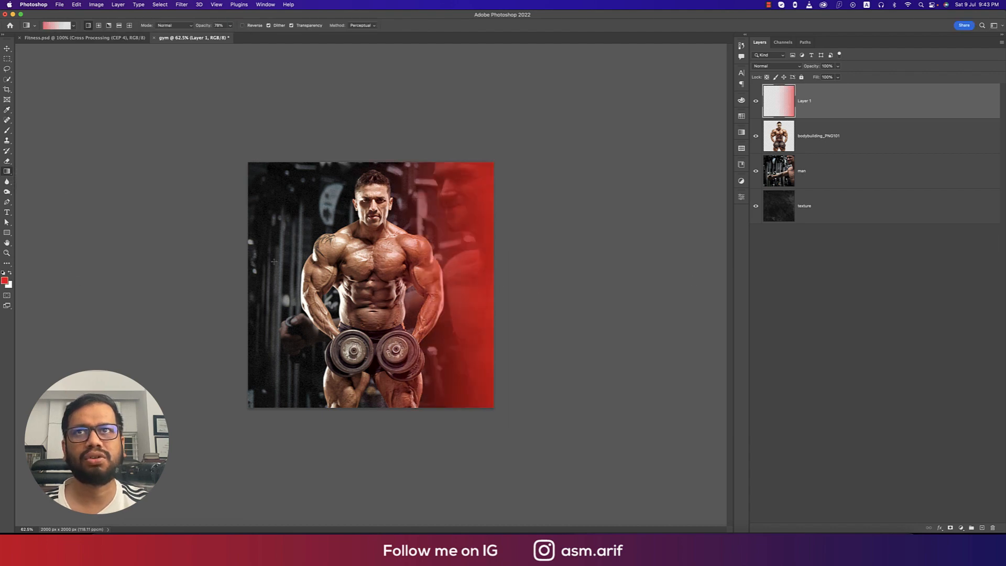
# On another new layer, draw a blue linear gradient fading inward from the canvas's left edge.
pyautogui.click(4, 281)
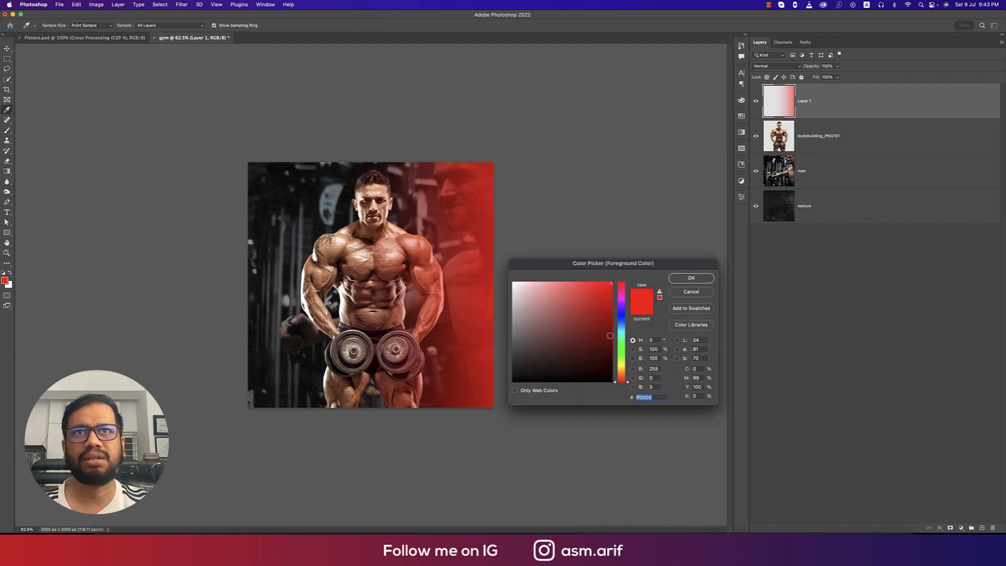
pyautogui.click(622, 325)
pyautogui.click(691, 278)
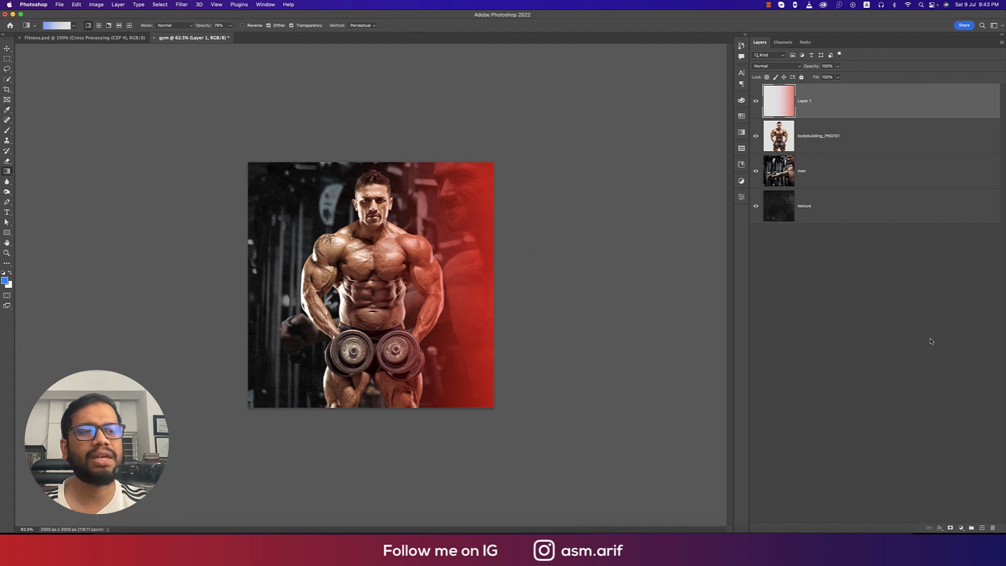
pyautogui.click(981, 528)
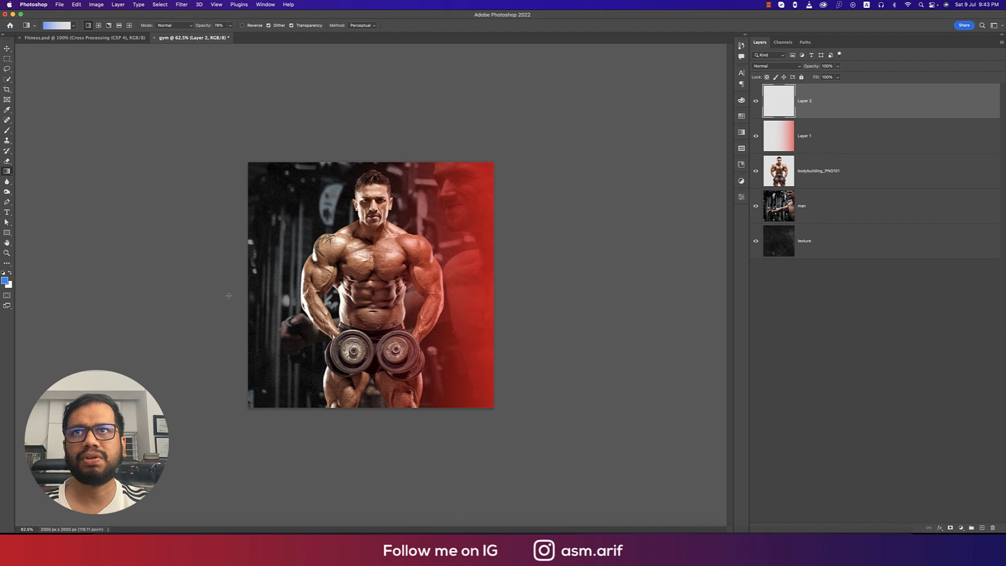
pyautogui.moveTo(229, 295); pyautogui.dragTo(390, 295)
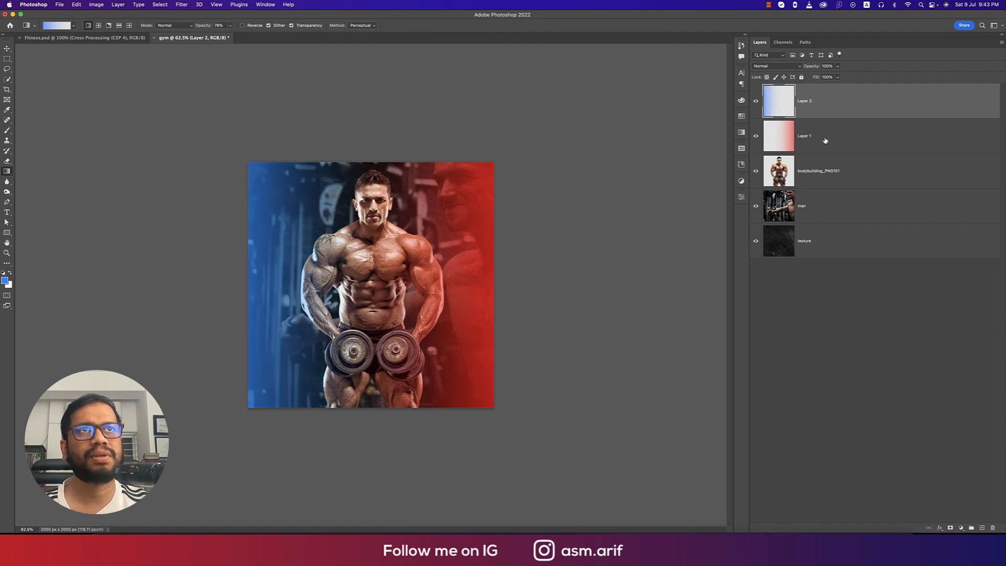
# Set the blend mode of both the blue and the red gradient layers to Screen.
pyautogui.click(775, 66)
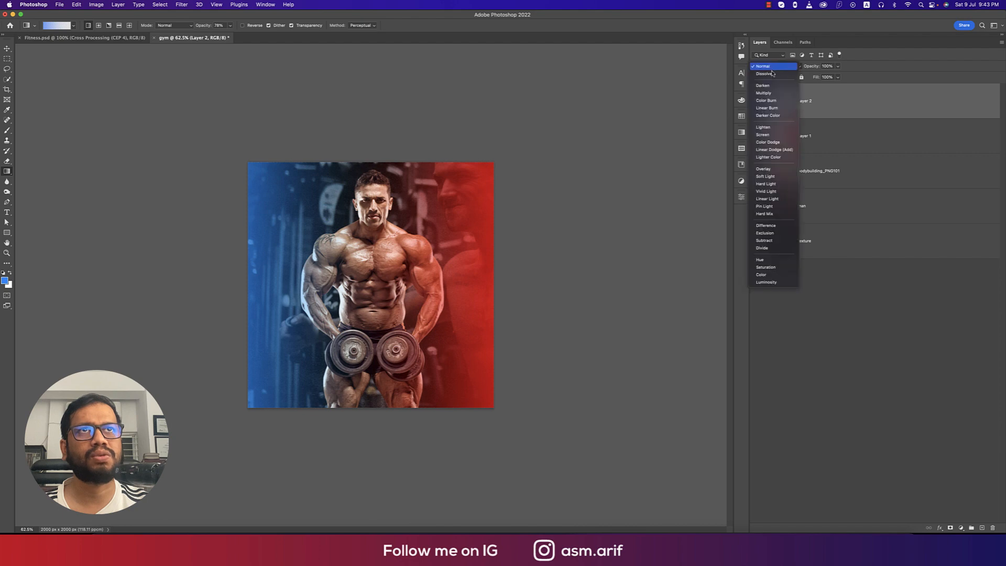
pyautogui.click(763, 137)
pyautogui.click(807, 136)
pyautogui.click(775, 66)
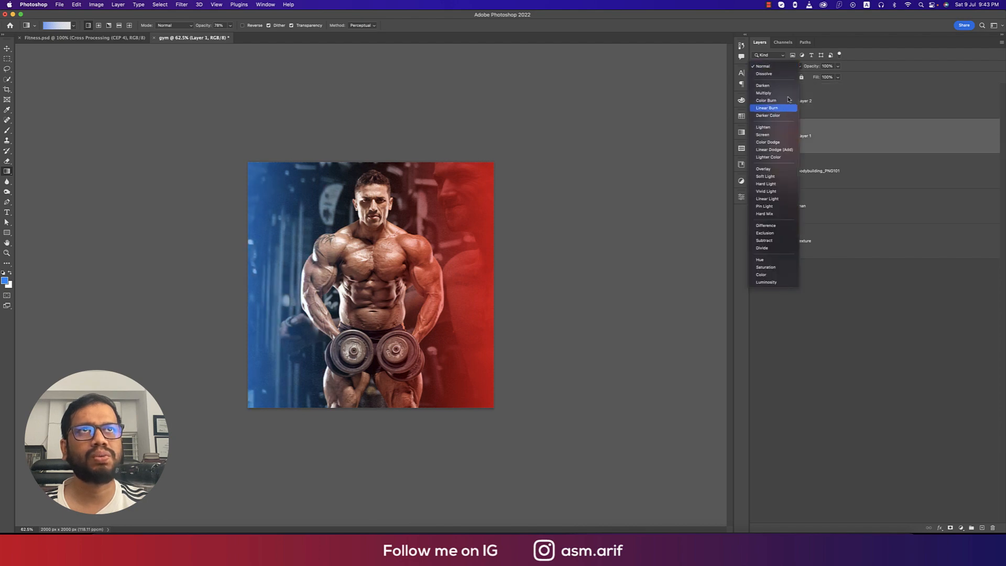
pyautogui.click(775, 137)
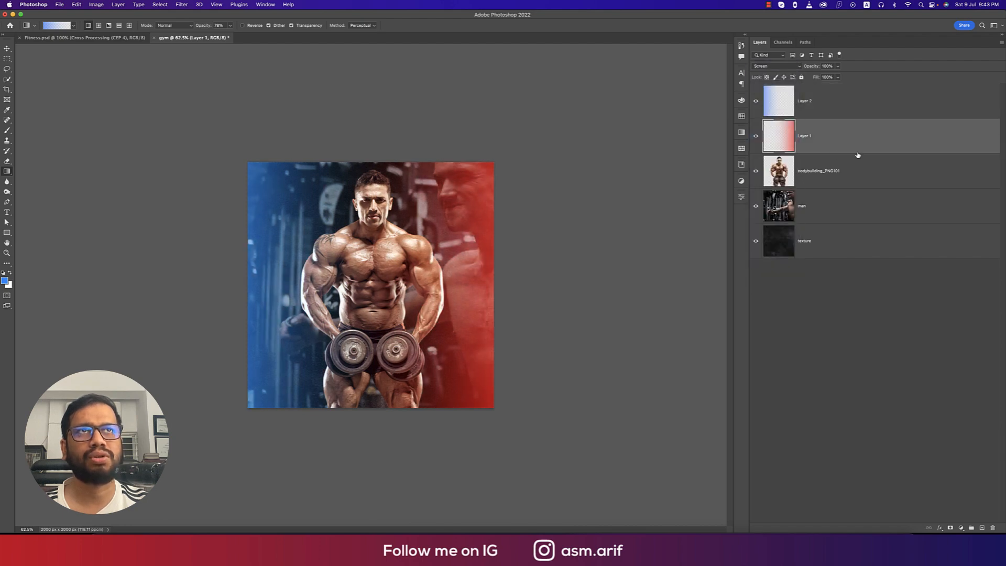
# Scale both gradient layers together to about 2278 px square, extending past the canvas's top and sides, and deselect the layers.
pyautogui.keyDown('shift'); pyautogui.click(846, 101); pyautogui.keyUp('shift')
pyautogui.press('super+t')
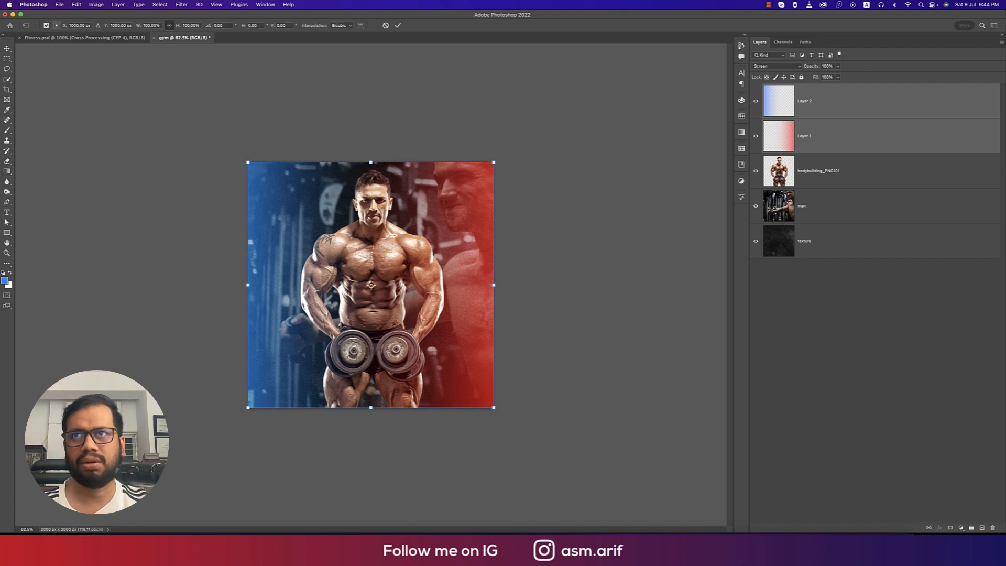
pyautogui.moveTo(371, 163); pyautogui.dragTo(370, 128)
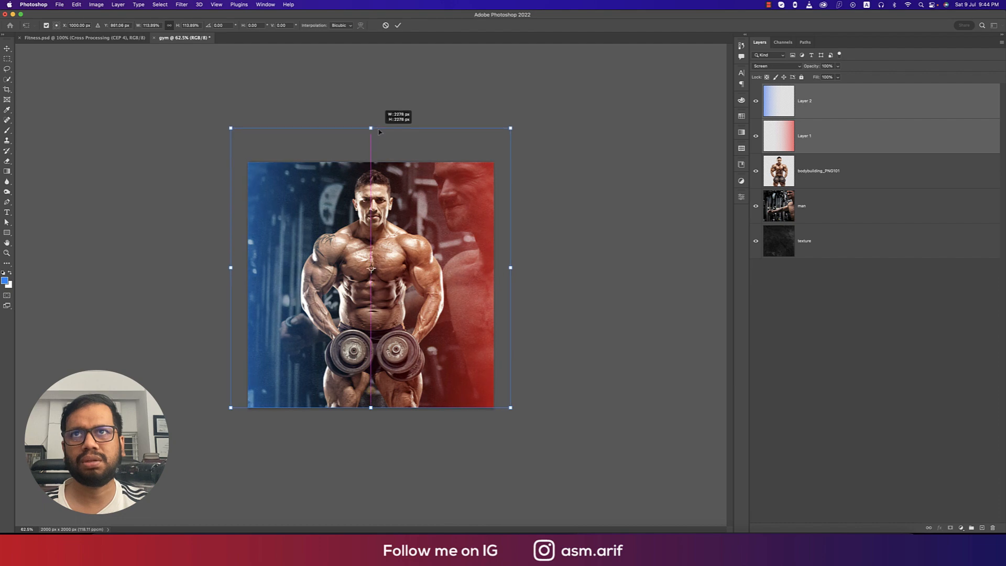
pyautogui.moveTo(438, 274); pyautogui.dragTo(434, 275)
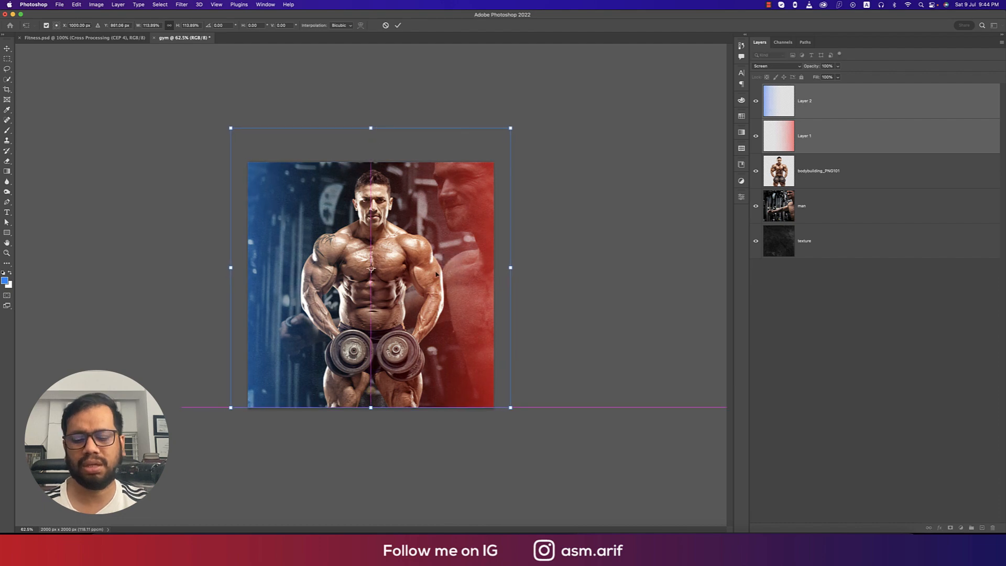
pyautogui.press('Return')
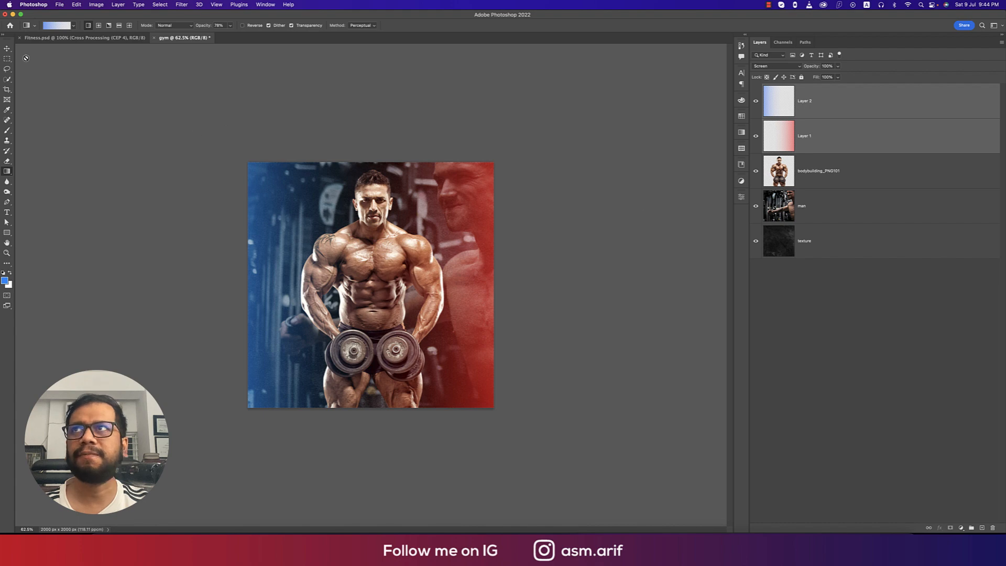
pyautogui.click(8, 48)
pyautogui.click(242, 253)
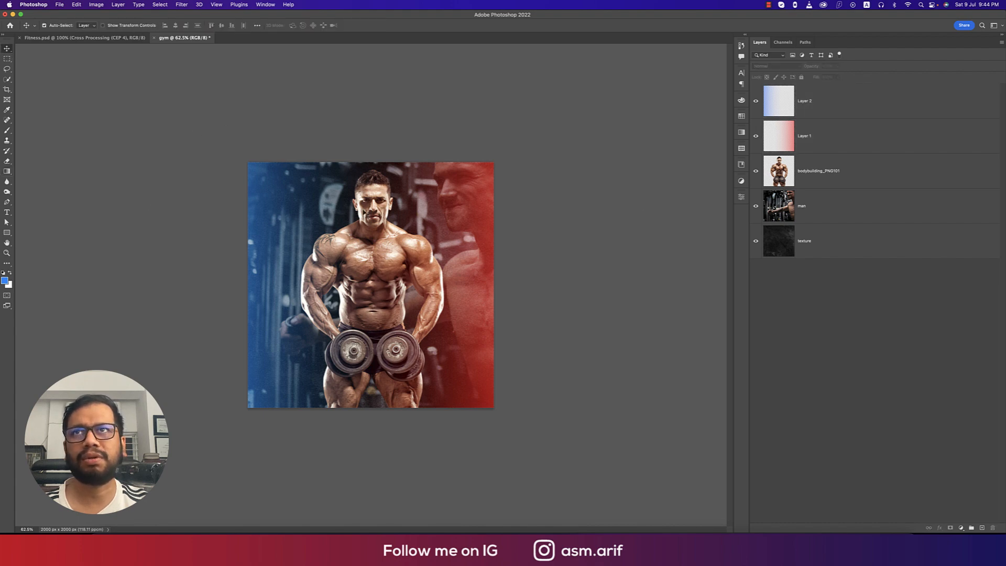
# On a new layer directly above the bodybuilder, paint soft blue 175 px brush strokes along his left outline from head to thigh.
pyautogui.click(864, 181)
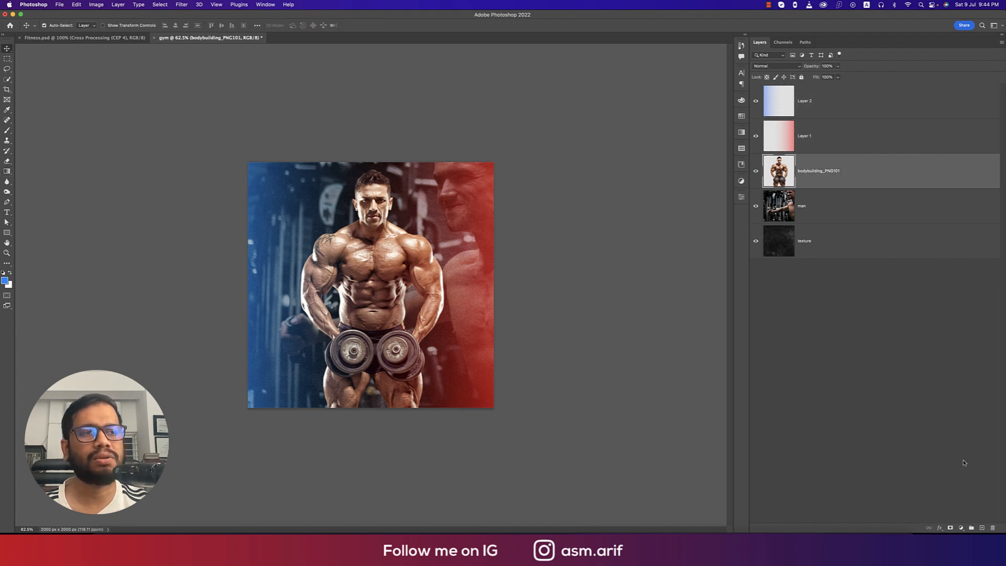
pyautogui.click(982, 527)
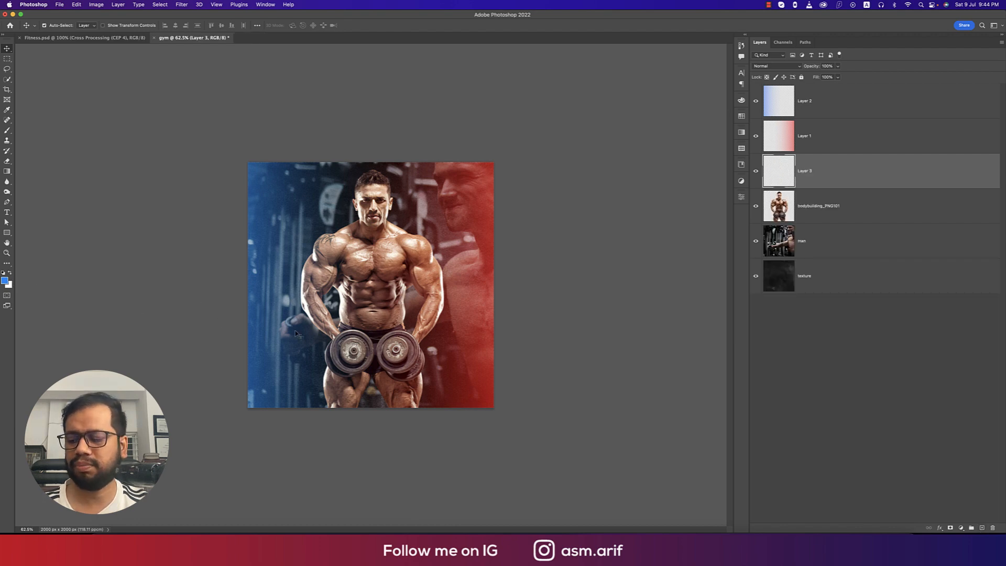
pyautogui.press('b')
pyautogui.press('super+equal')
pyautogui.press('super+equal')
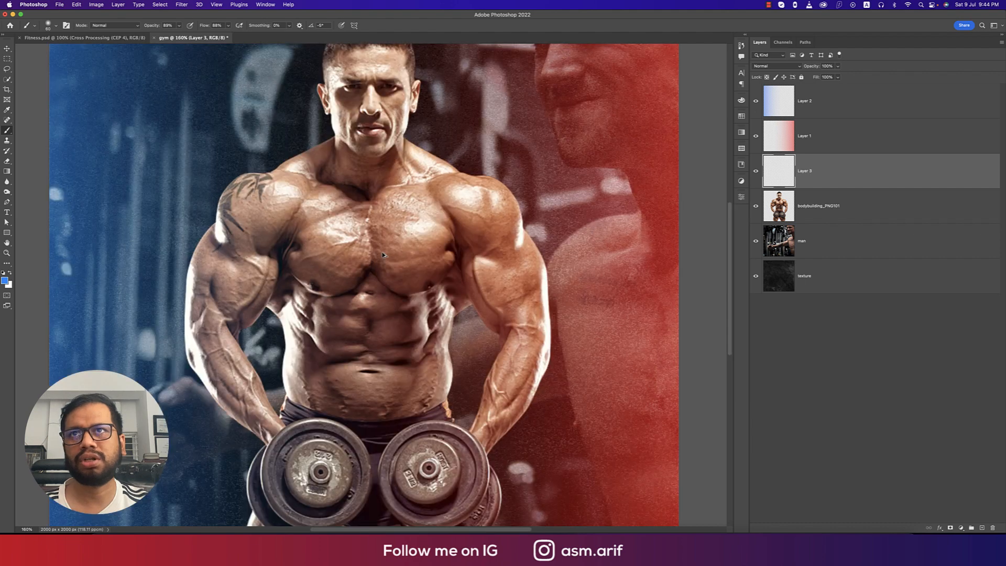
pyautogui.press('super+minus')
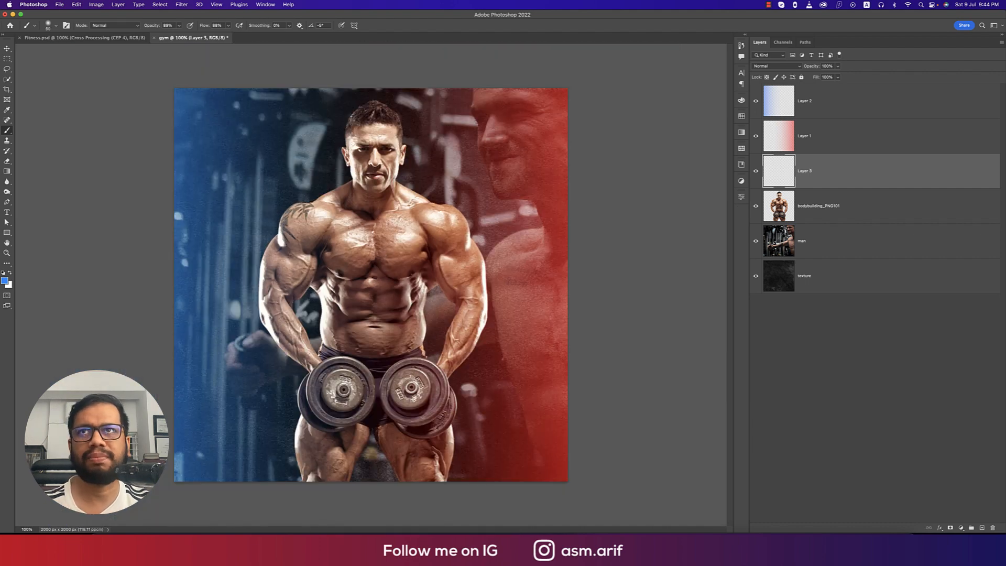
pyautogui.press(']')
pyautogui.press(']')
pyautogui.press(']')
pyautogui.press(']')
pyautogui.press(']')
pyautogui.moveTo(367, 102)
pyautogui.mouseDown()
pyautogui.moveTo(338, 143)
pyautogui.moveTo(342, 181)
pyautogui.moveTo(321, 205)
pyautogui.moveTo(284, 220)
pyautogui.moveTo(260, 278)
pyautogui.moveTo(270, 356)
pyautogui.moveTo(310, 399)
pyautogui.mouseUp()
pyautogui.moveTo(292, 459); pyautogui.dragTo(298, 481)
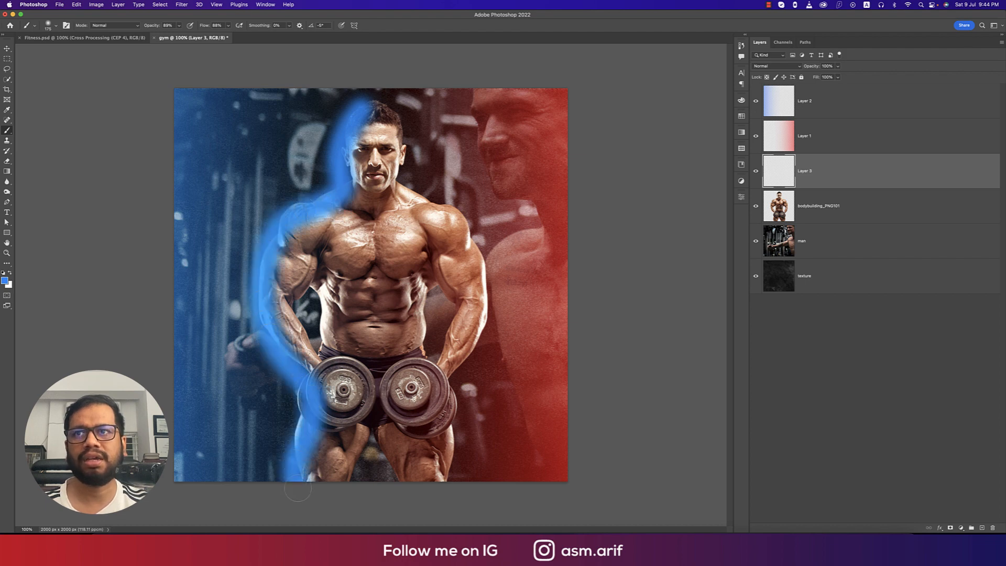
# Clip the blue stroke layer to the bodybuilding_PNG101 layer and blend it as Hard Light at about 40% opacity.
pyautogui.rightClick(836, 174)
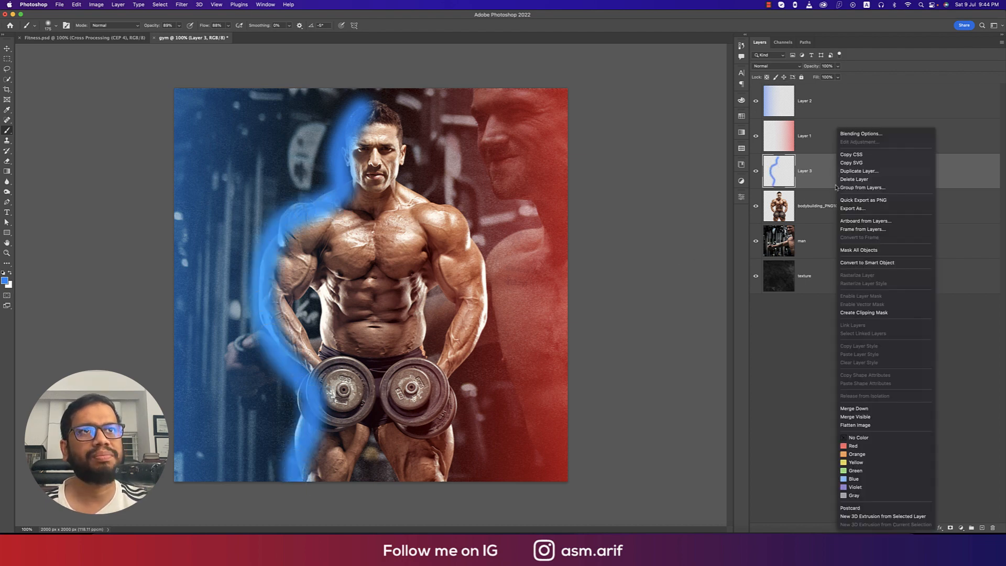
pyautogui.click(857, 315)
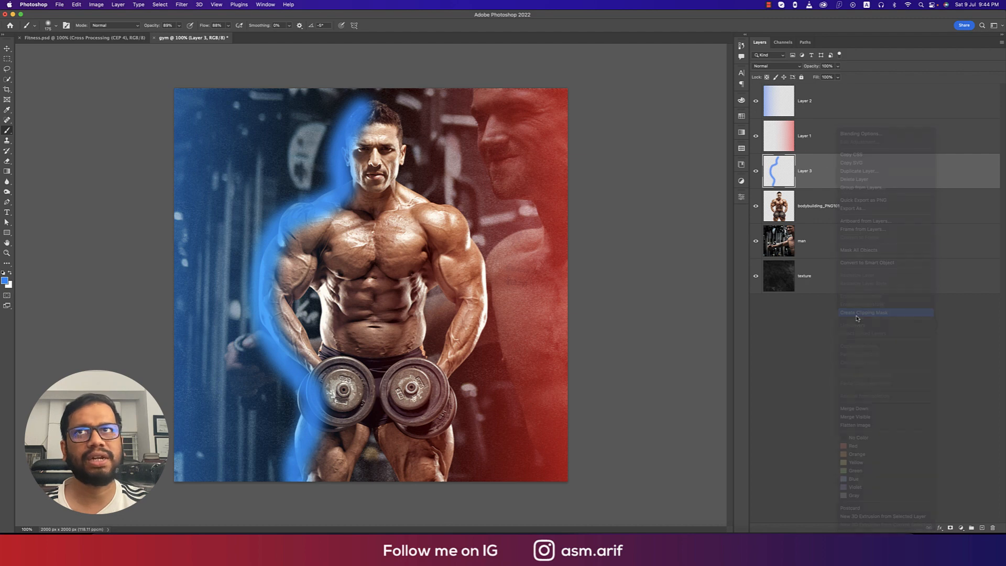
pyautogui.click(785, 65)
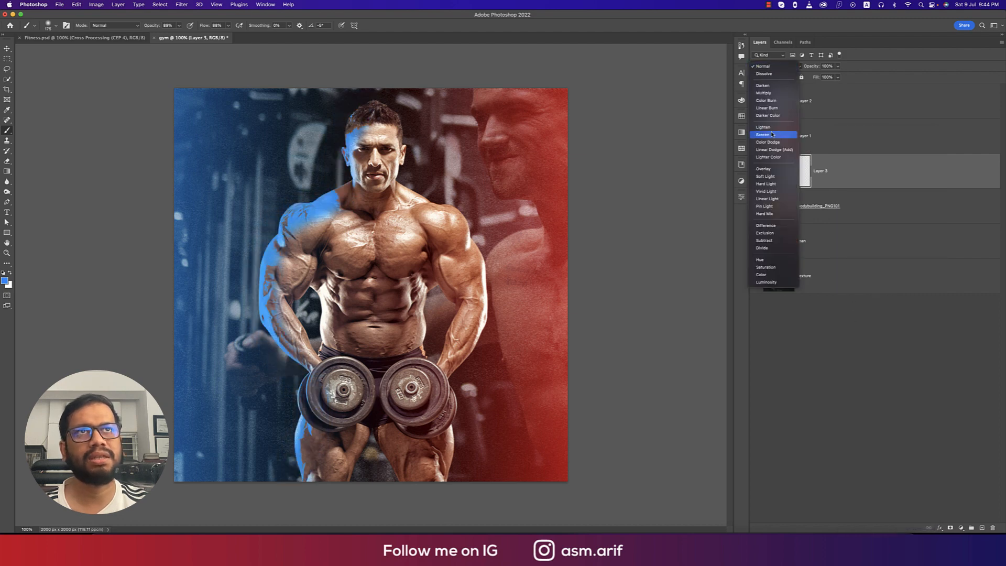
pyautogui.click(767, 183)
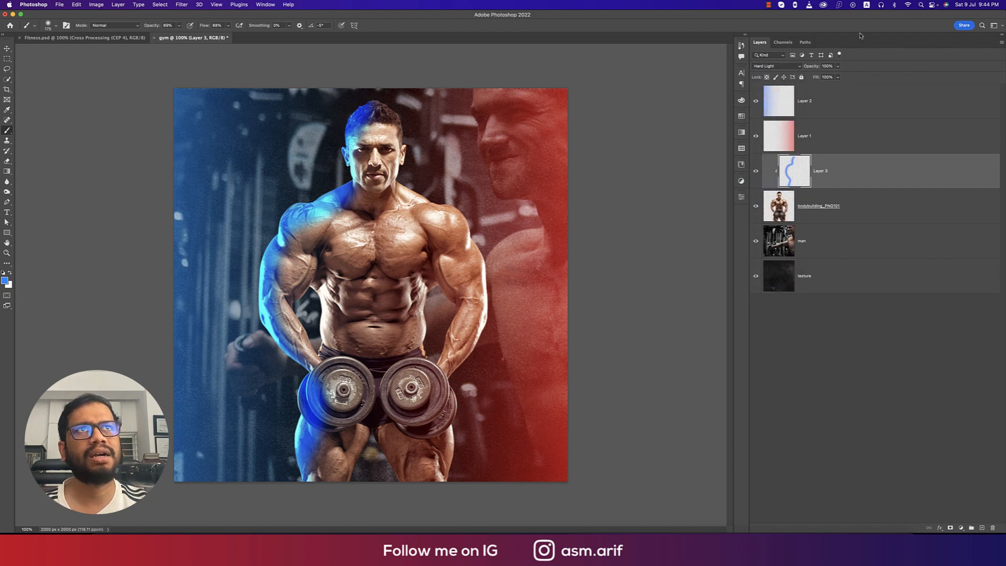
pyautogui.moveTo(820, 71); pyautogui.dragTo(795, 70)
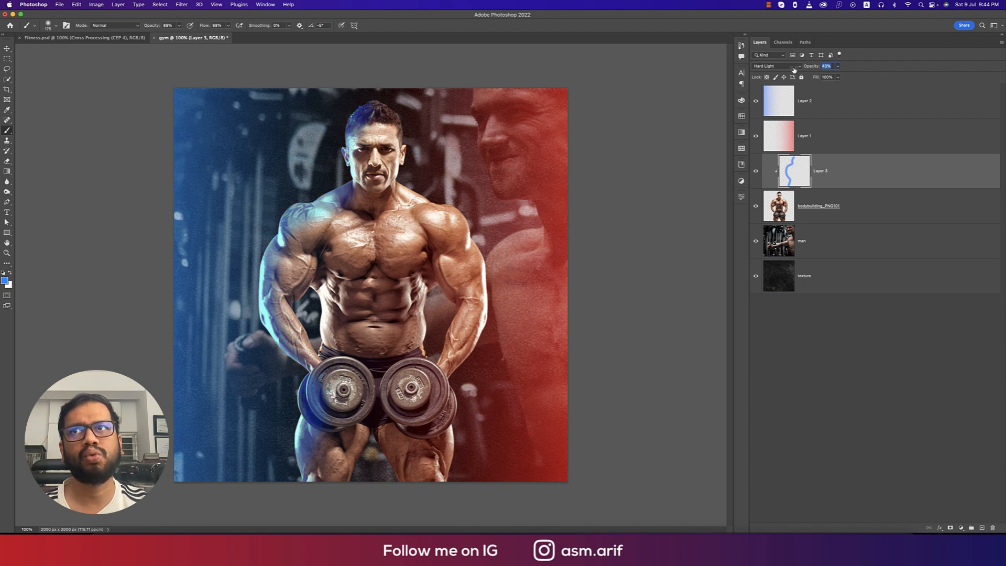
pyautogui.press('Return')
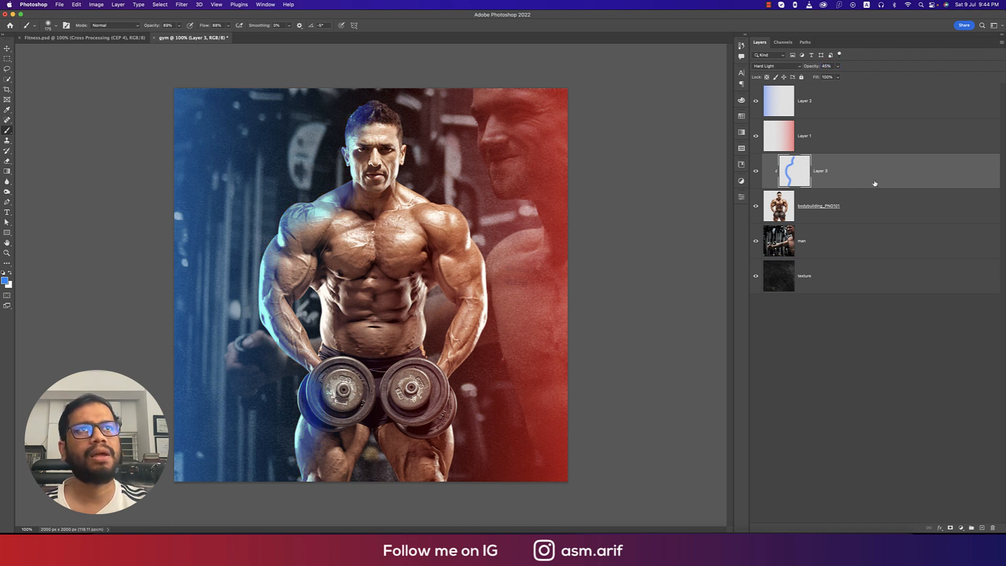
# Add a new unclipped layer above the blue stroke layer and compare the poster with the finished Fitness.psd design.
pyautogui.click(983, 526)
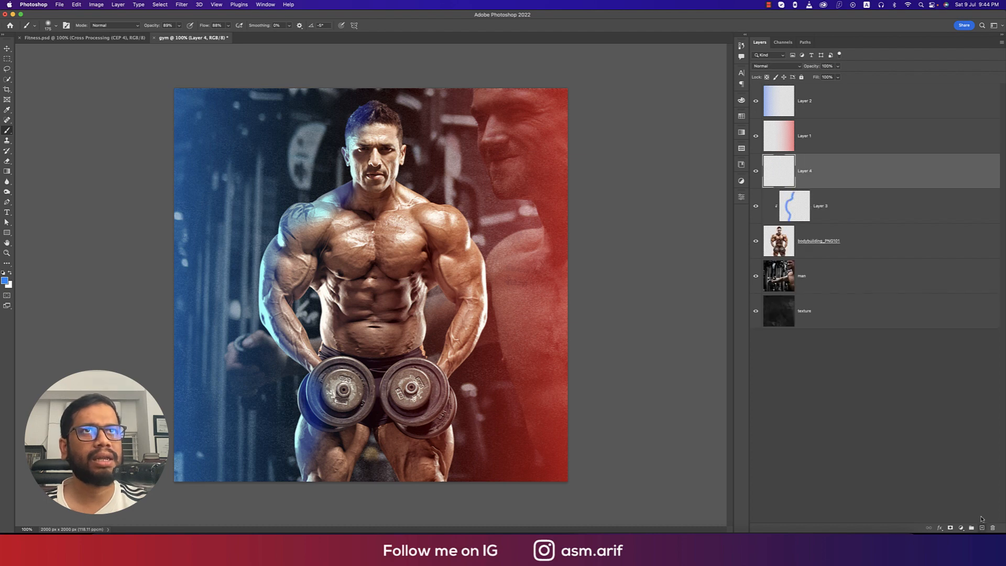
pyautogui.rightClick(869, 181)
pyautogui.click(881, 314)
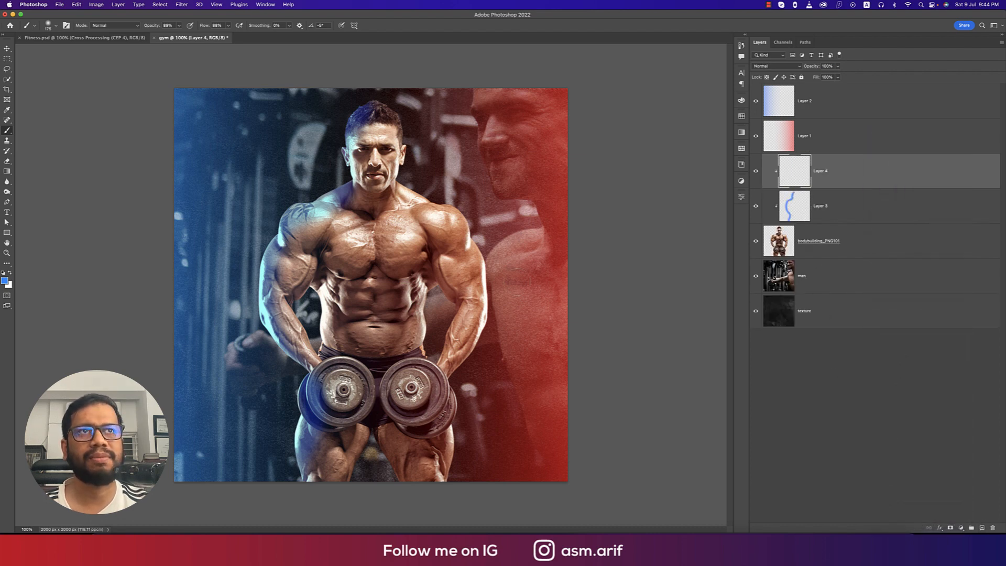
pyautogui.hotkey('ctrl', 'Tab')
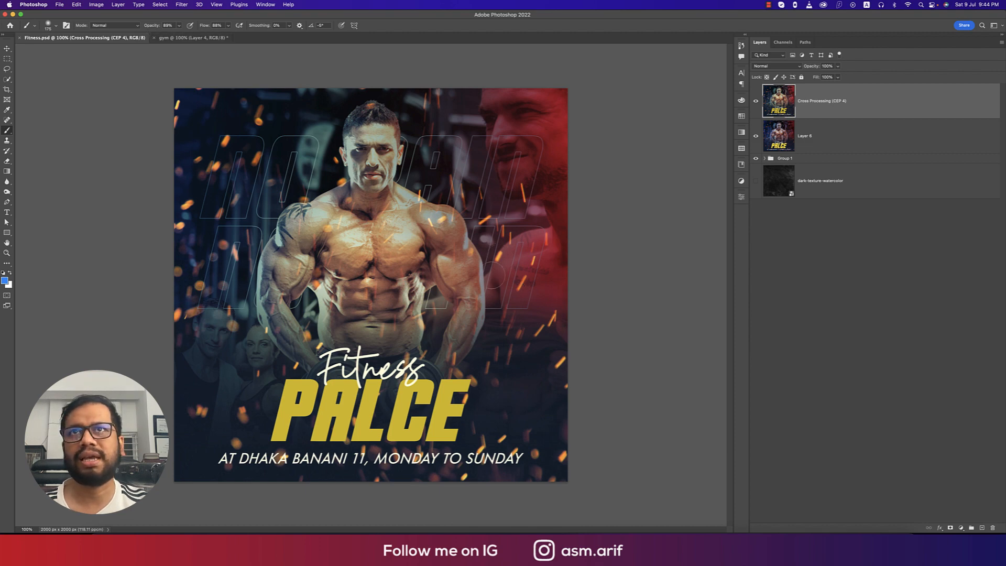
pyautogui.hotkey('ctrl', 'Tab')
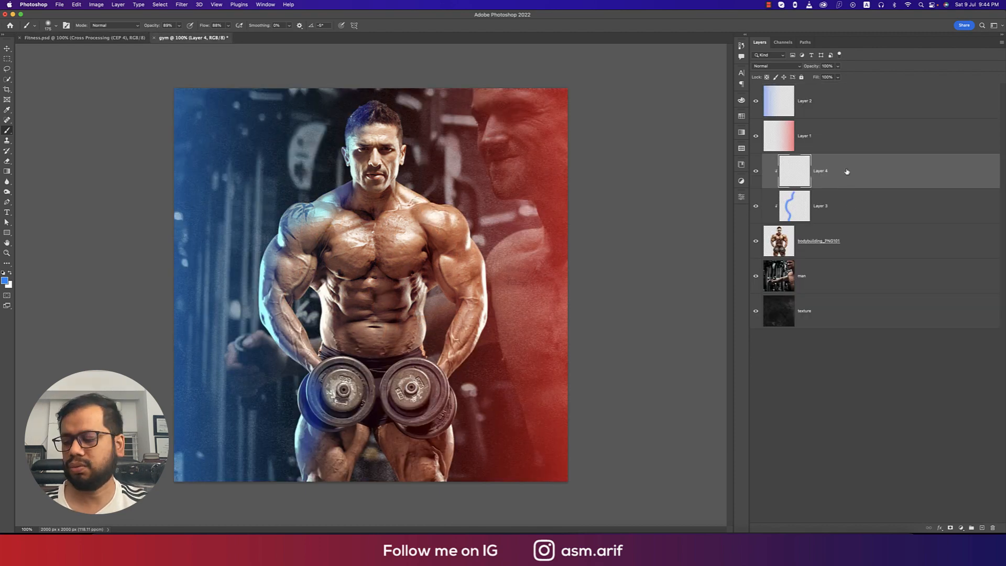
pyautogui.press('super+alt+g')
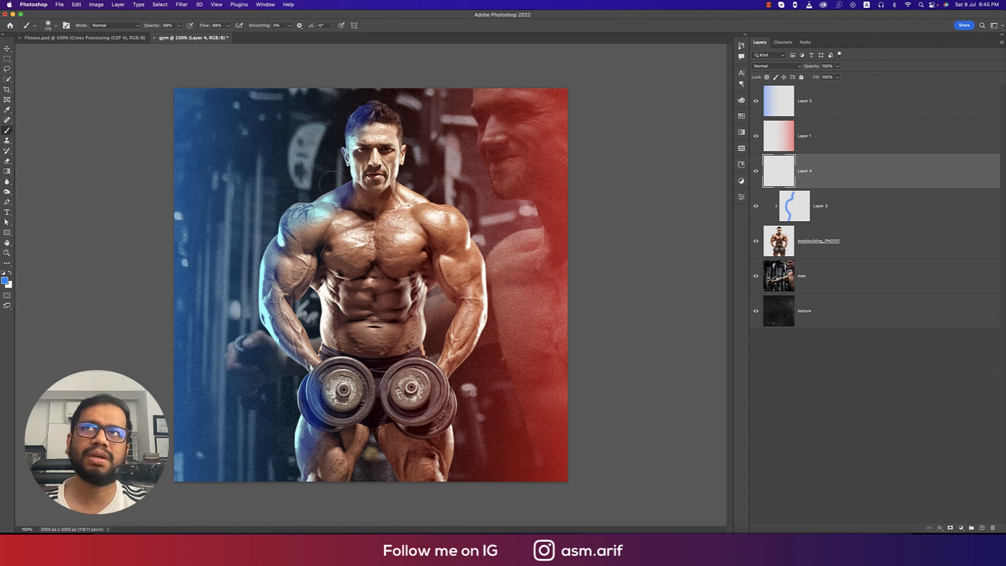
# Sample the bright red at the canvas's right edge and paint a soft 175 px stroke along the bodybuilder's right outline from head to thigh.
pyautogui.click(6, 282)
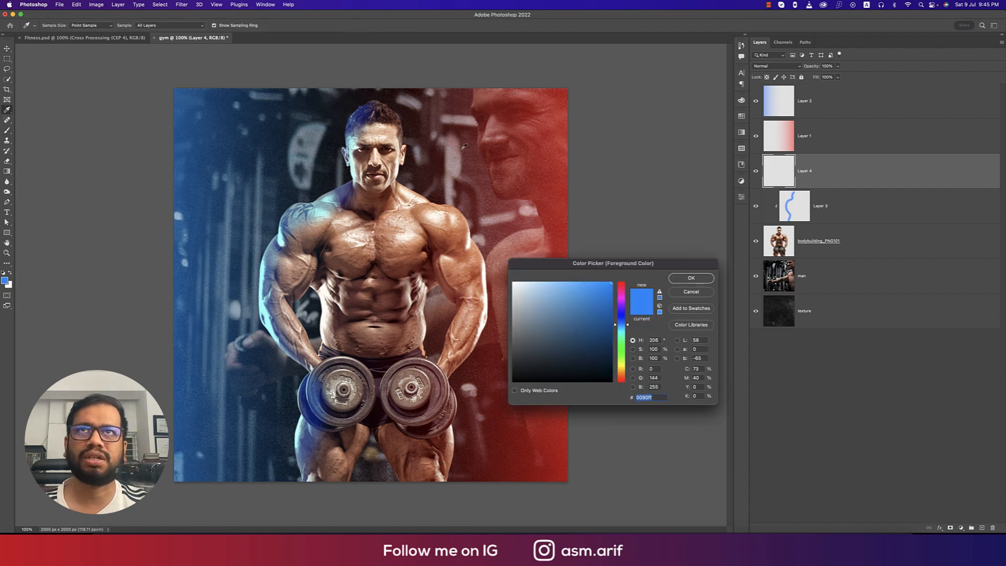
pyautogui.click(562, 143)
pyautogui.click(691, 278)
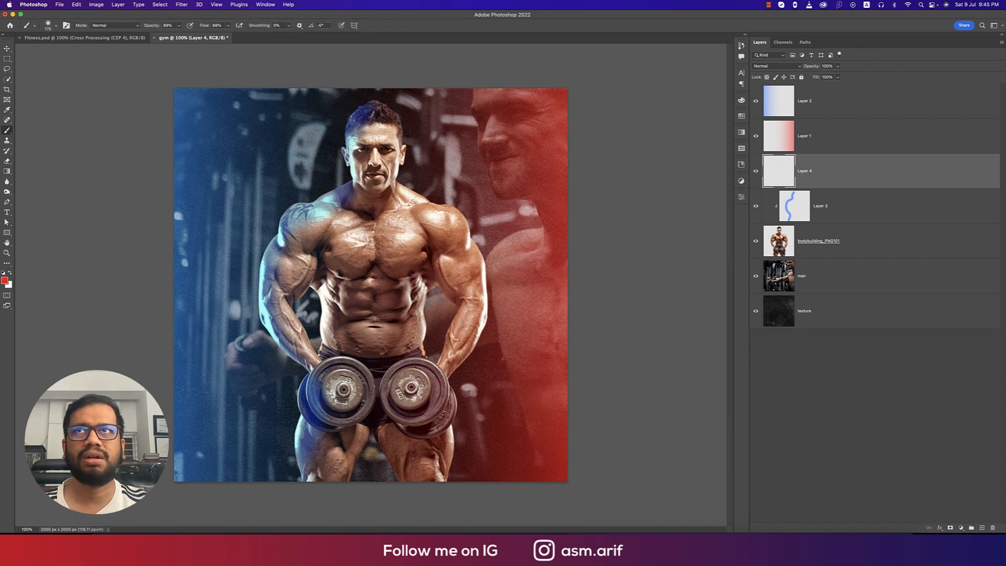
pyautogui.moveTo(376, 92)
pyautogui.mouseDown()
pyautogui.moveTo(399, 132)
pyautogui.moveTo(401, 180)
pyautogui.moveTo(467, 232)
pyautogui.moveTo(482, 272)
pyautogui.moveTo(482, 304)
pyautogui.moveTo(444, 387)
pyautogui.moveTo(441, 479)
pyautogui.mouseUp()
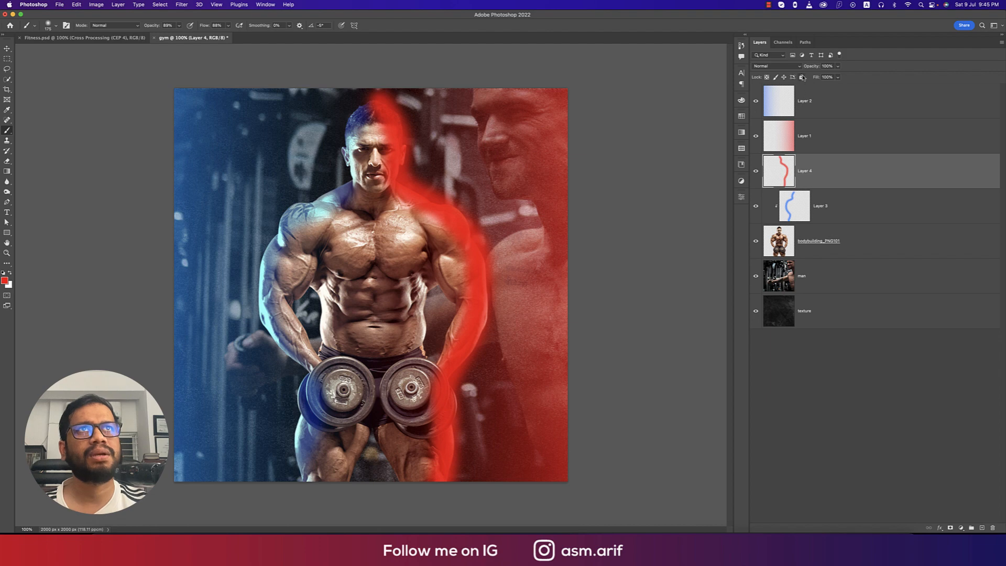
# Clip the red stroke layer to the bodybuilder, blend it as Hard Light at 45% opacity, and deselect the layers.
pyautogui.rightClick(839, 164)
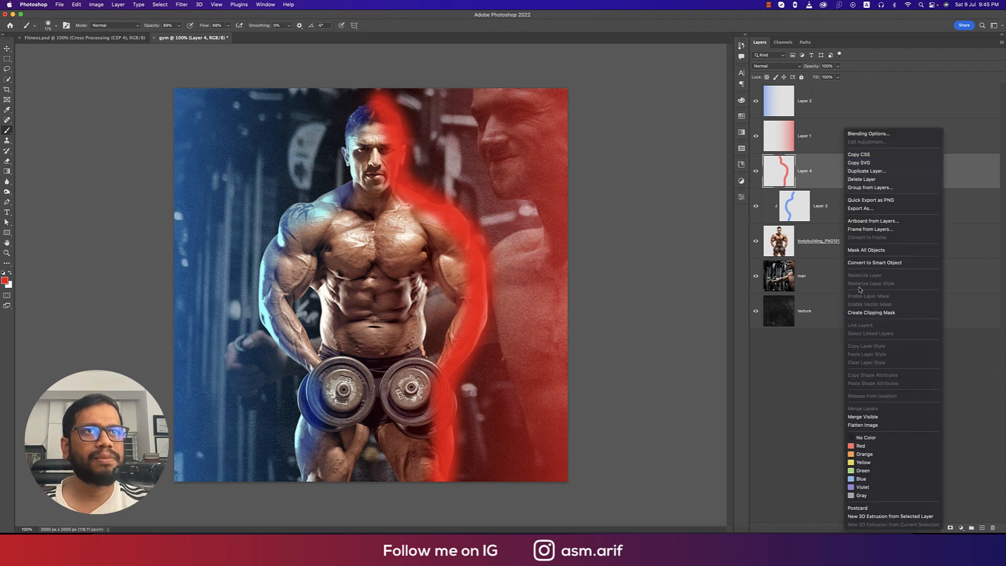
pyautogui.click(870, 313)
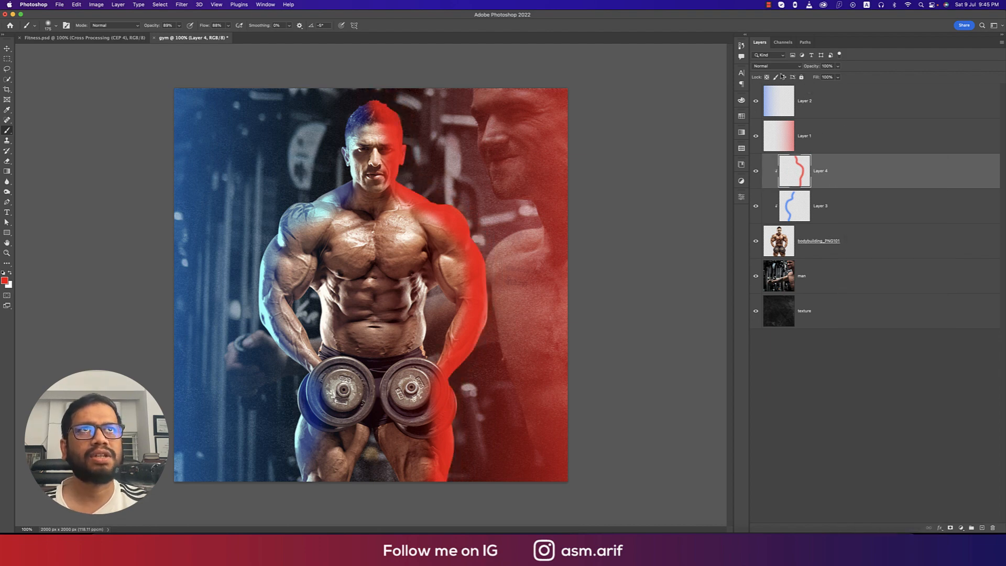
pyautogui.click(776, 66)
pyautogui.click(775, 184)
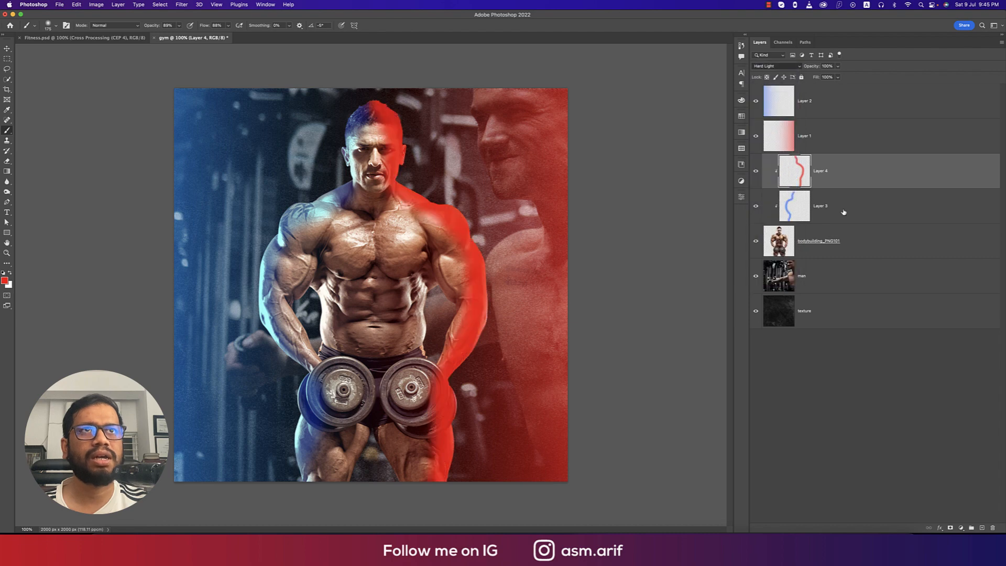
pyautogui.click(854, 213)
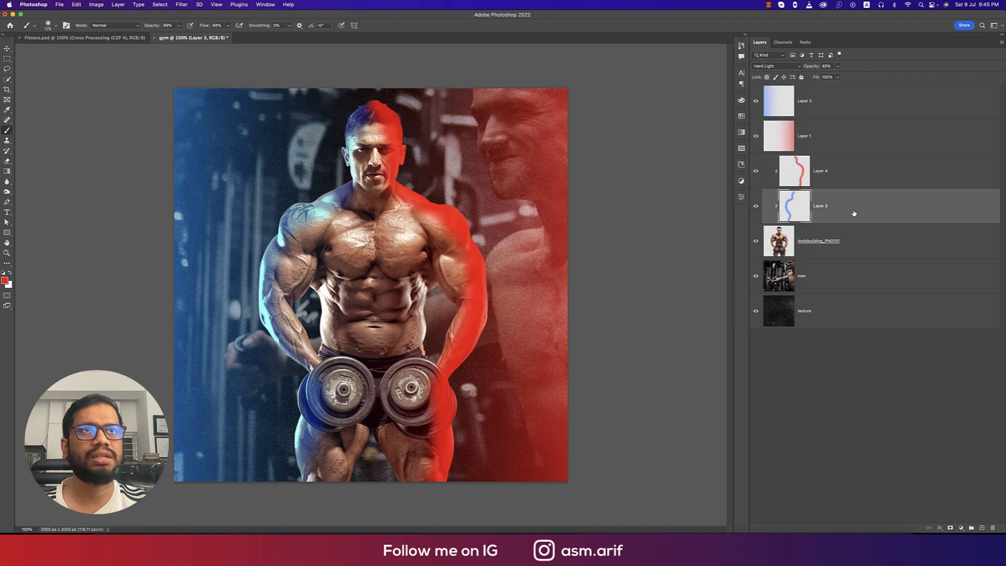
pyautogui.click(835, 181)
pyautogui.click(837, 67)
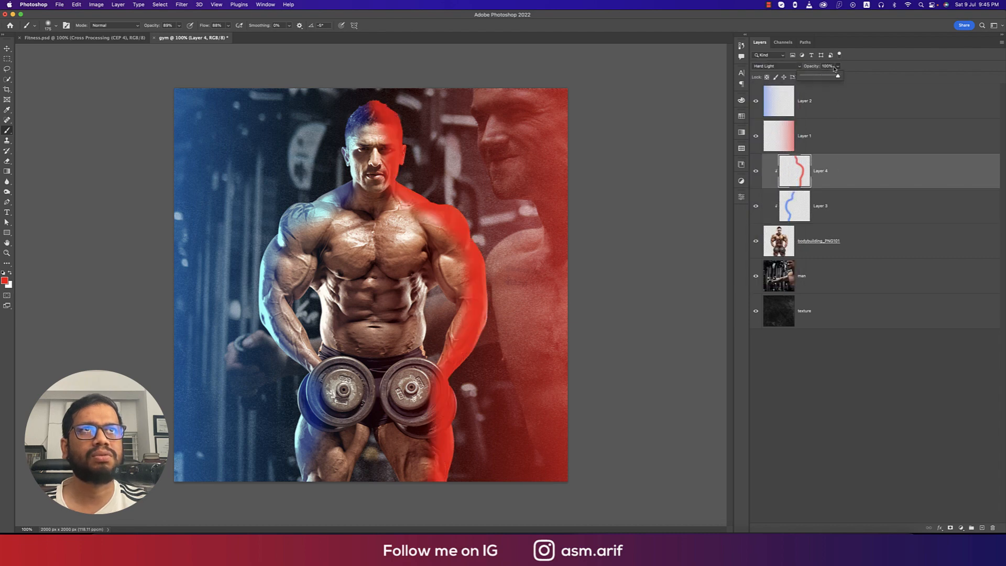
pyautogui.click(831, 66)
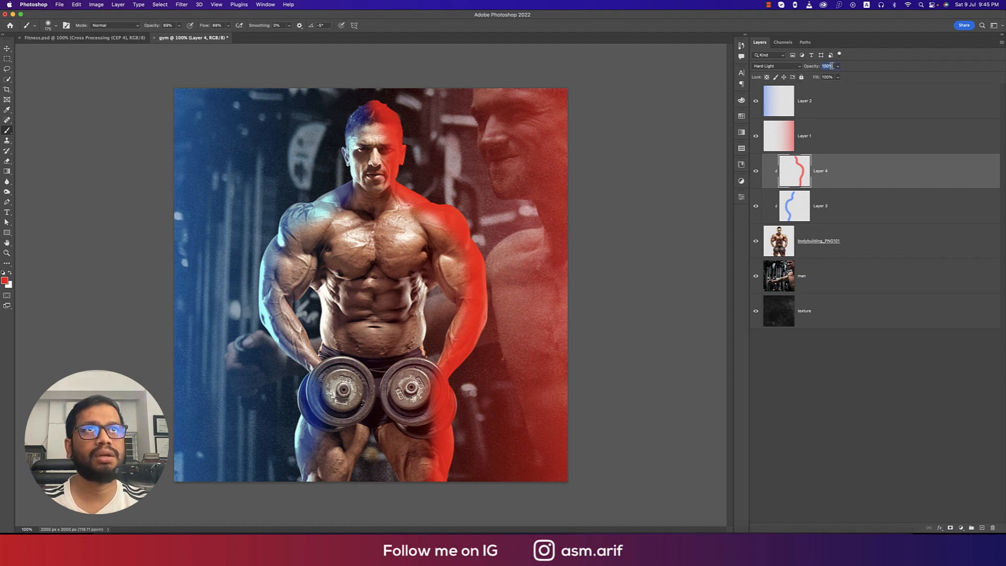
pyautogui.write('45')
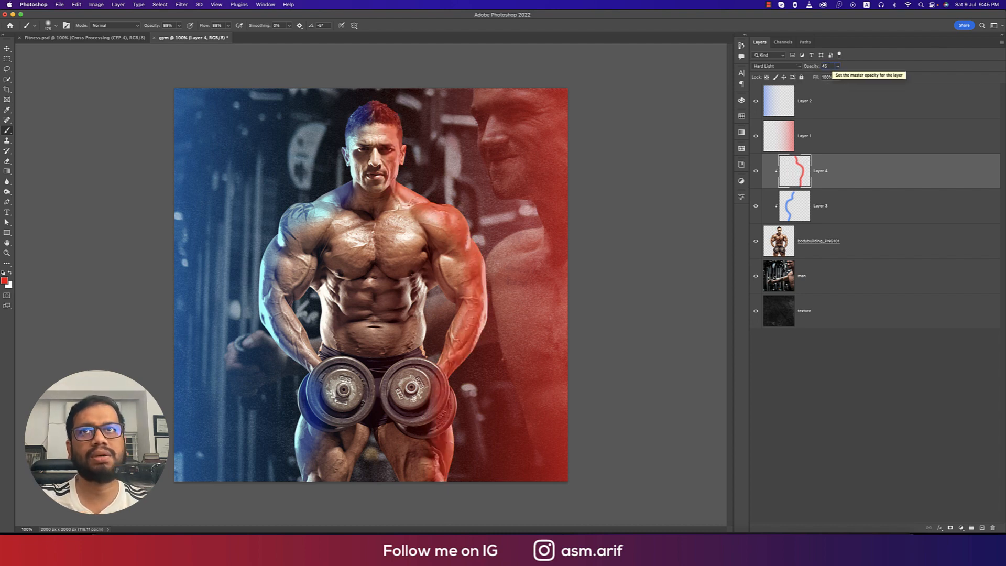
pyautogui.click(6, 50)
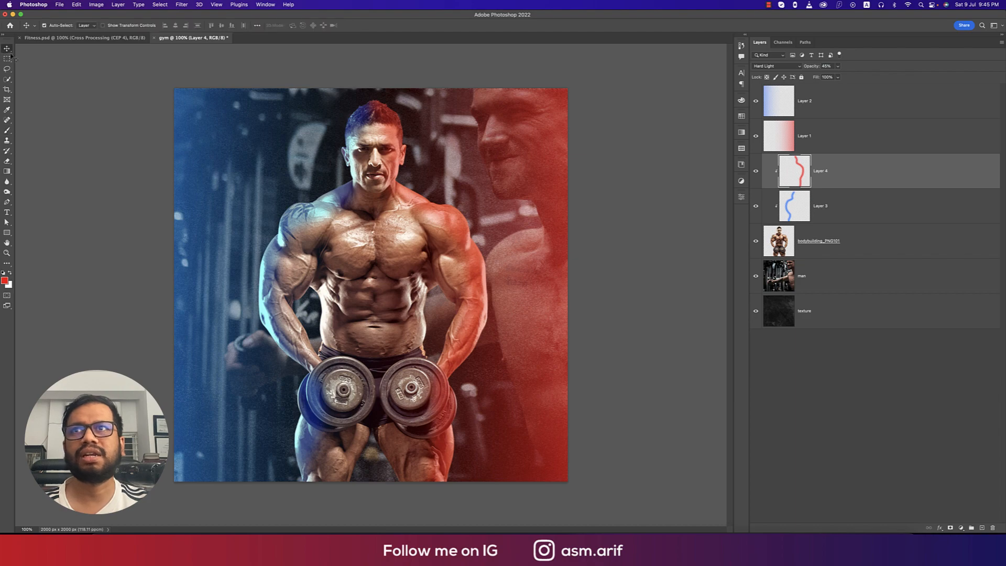
pyautogui.click(109, 130)
# Hide the texture layer and add a solid color fill of #151515 directly above it.
pyautogui.click(756, 312)
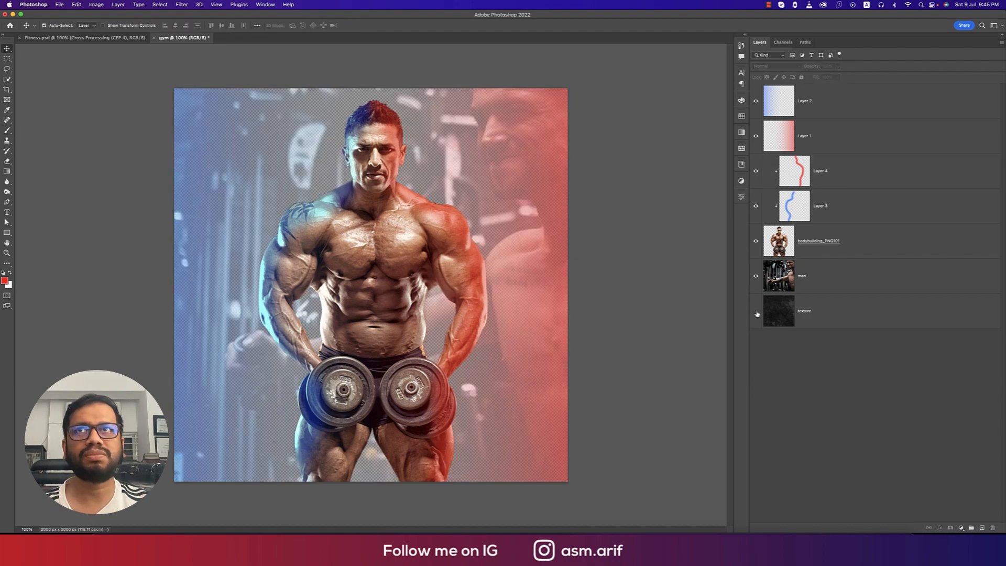
pyautogui.click(757, 312)
pyautogui.click(756, 313)
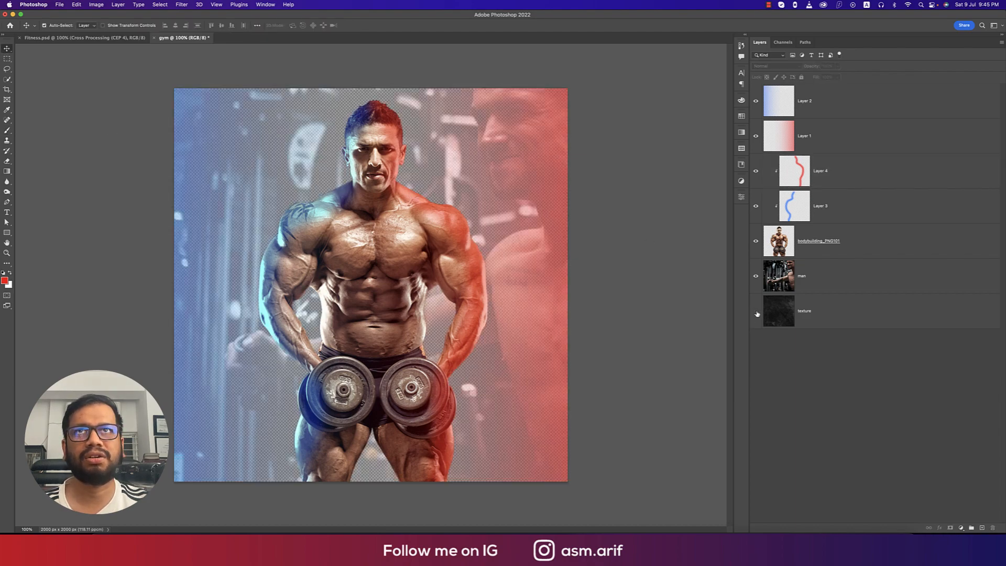
pyautogui.click(857, 312)
pyautogui.click(960, 527)
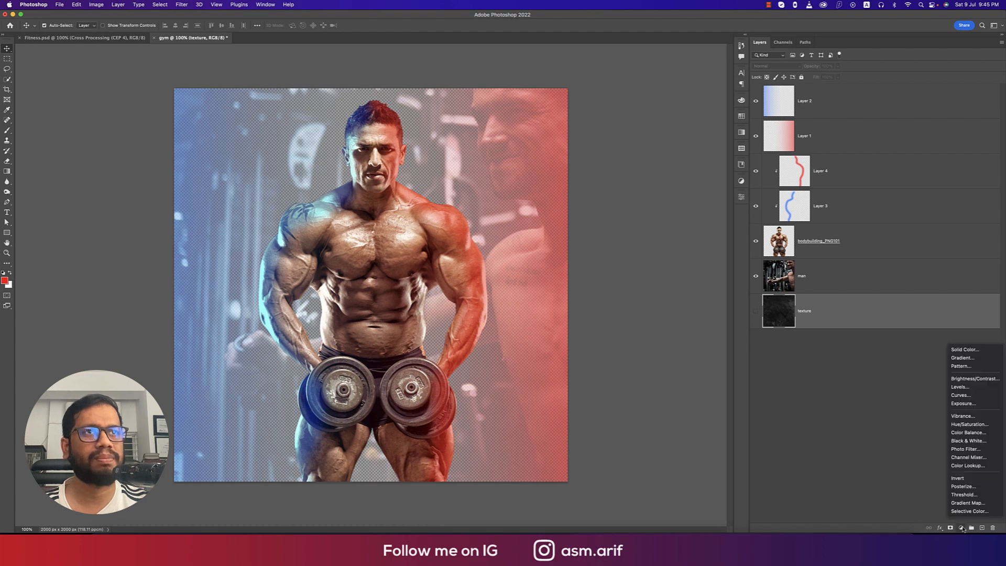
pyautogui.click(969, 348)
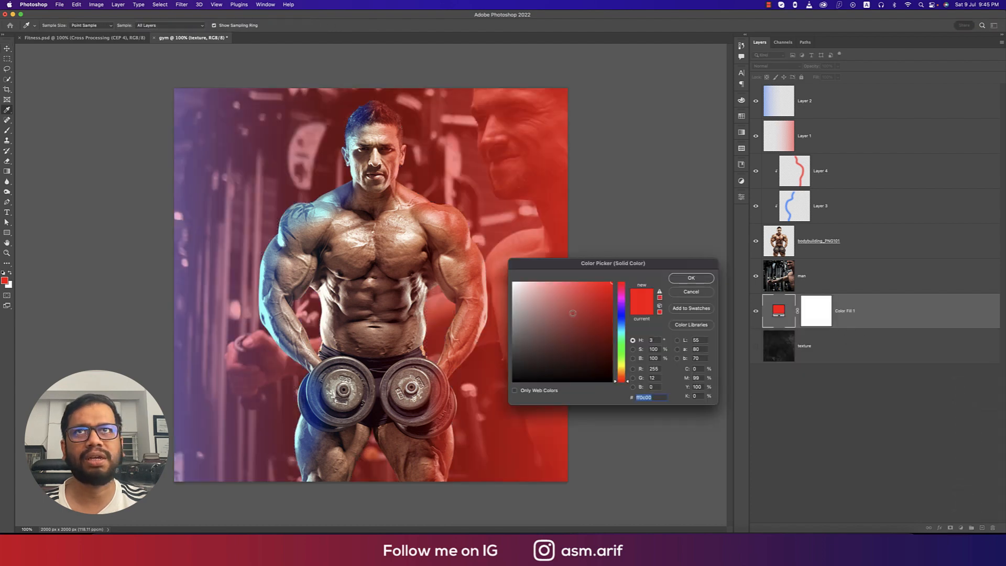
pyautogui.moveTo(573, 312)
pyautogui.mouseDown()
pyautogui.moveTo(530, 373)
pyautogui.moveTo(501, 373)
pyautogui.mouseUp()
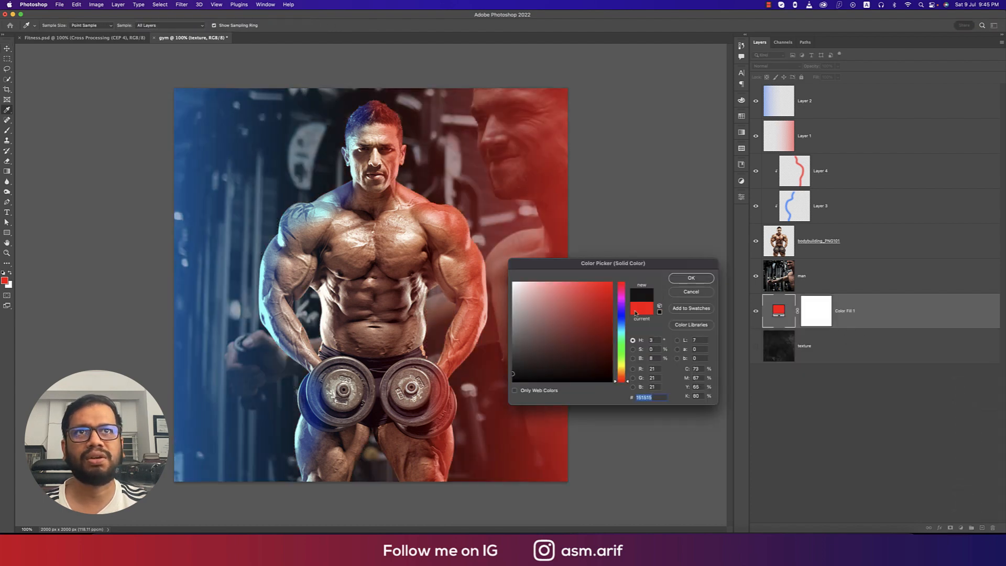
pyautogui.click(689, 280)
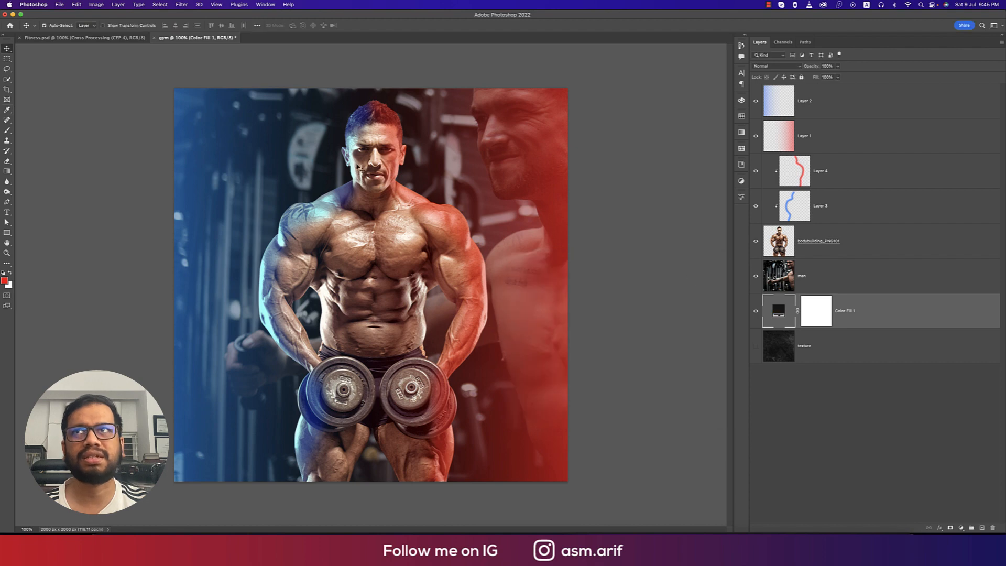
# Place the fire-sparks overlay image above the dark color fill and scale it to about 122% so it spans the canvas's full height.
pyautogui.click(61, 7)
pyautogui.click(79, 149)
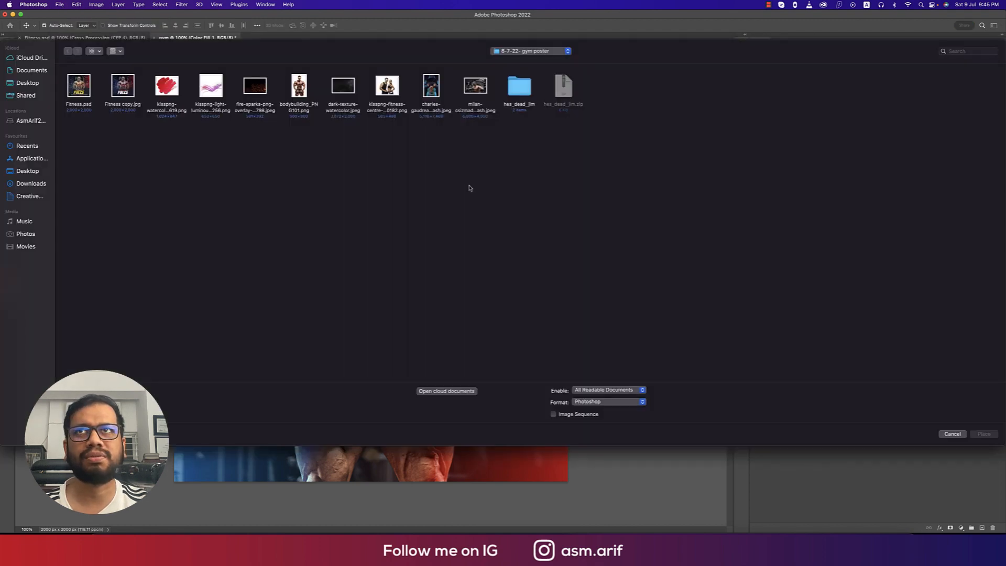
pyautogui.doubleClick(255, 87)
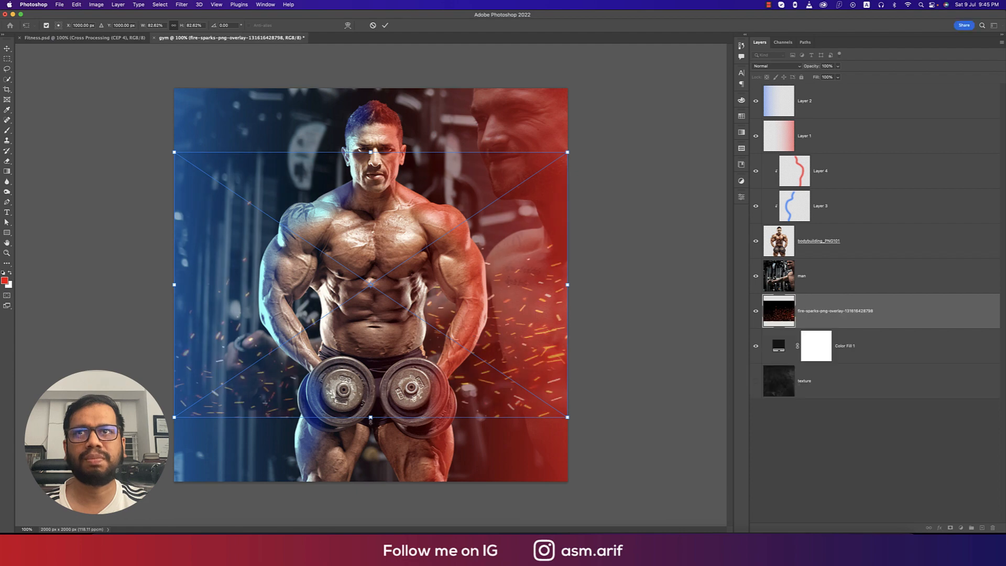
pyautogui.moveTo(372, 419); pyautogui.dragTo(371, 481)
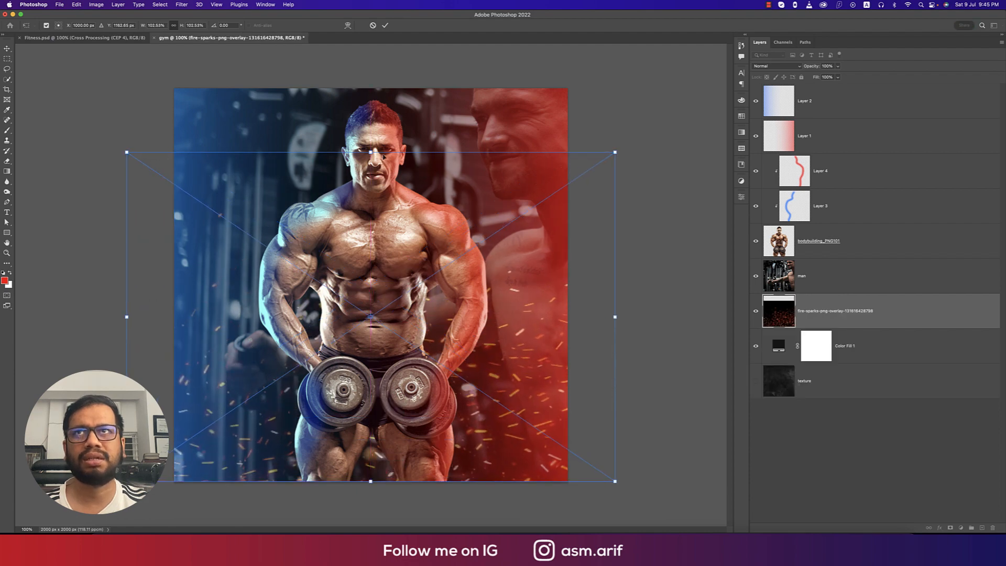
pyautogui.moveTo(371, 151); pyautogui.dragTo(371, 88)
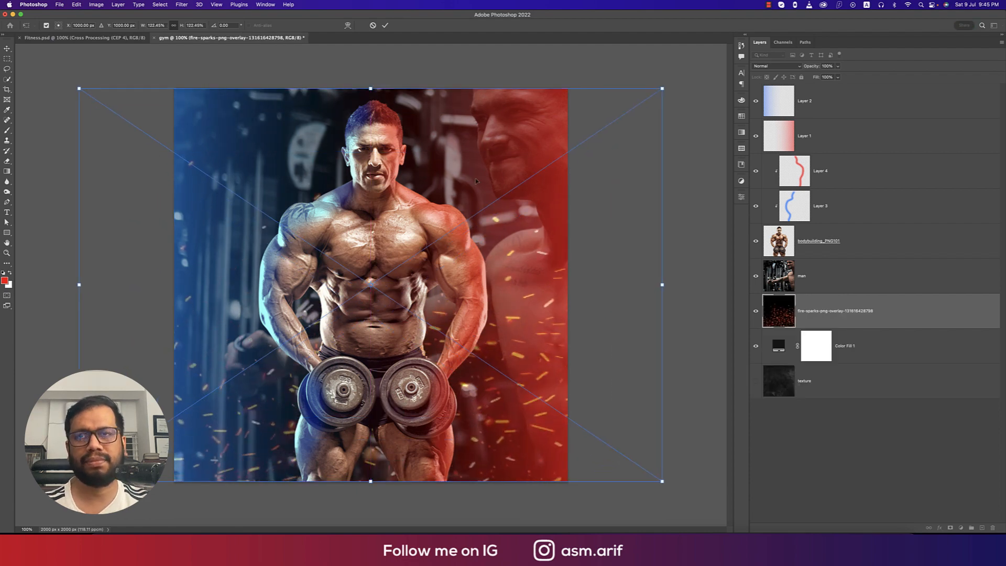
pyautogui.press('Return')
pyautogui.click(841, 246)
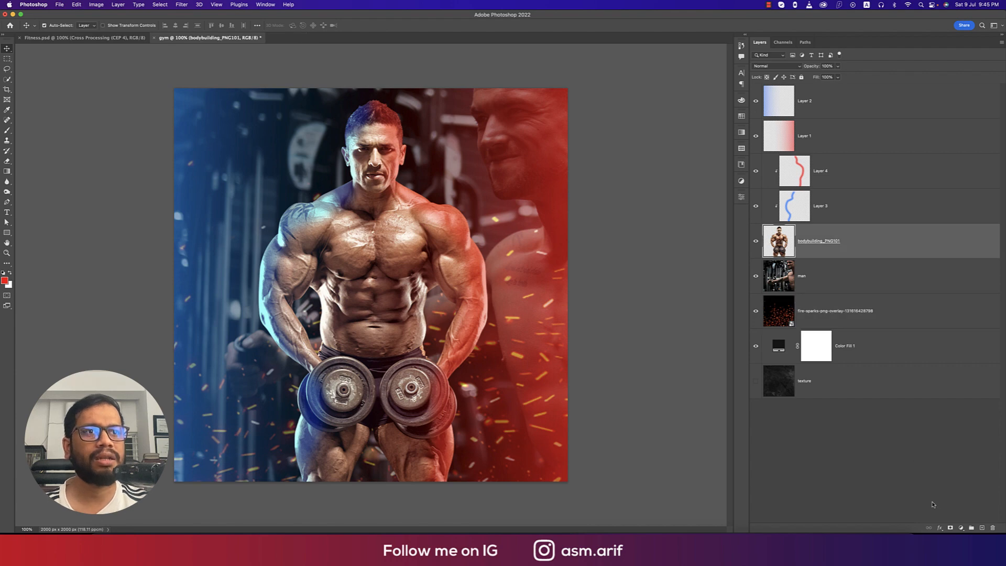
# Rename the fire-sparks layer to spark and rasterize it.
pyautogui.doubleClick(824, 311)
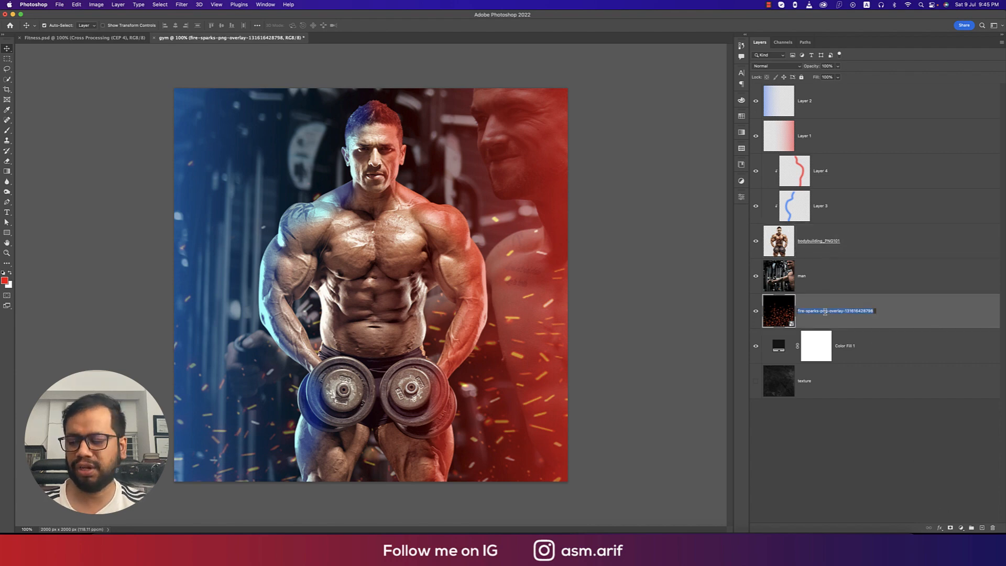
pyautogui.write('f')
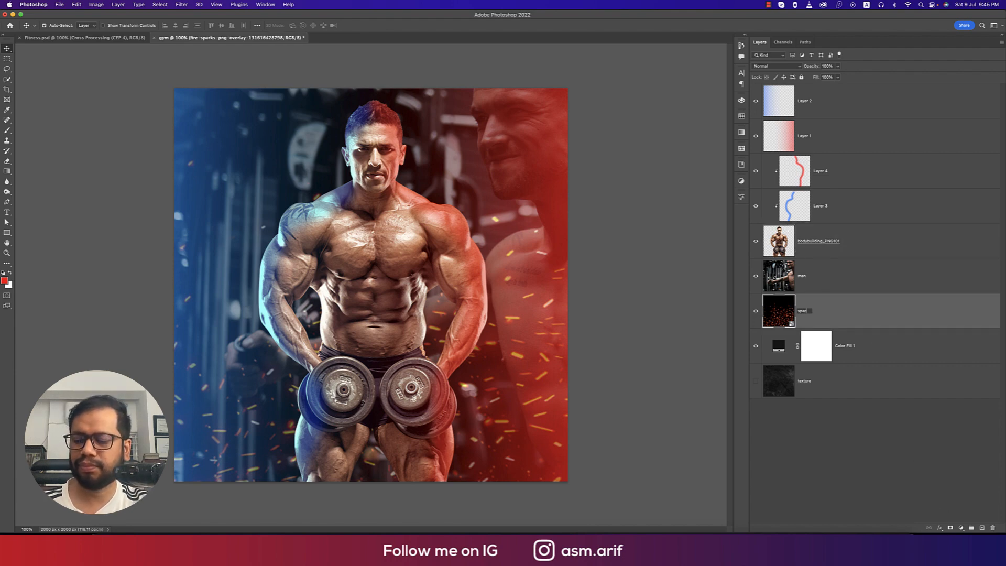
pyautogui.press('Return')
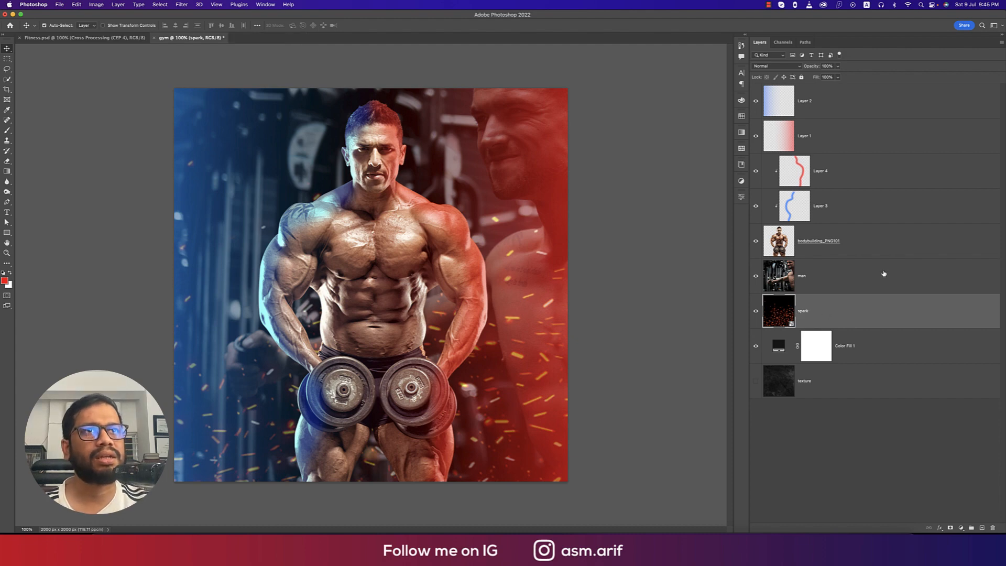
pyautogui.rightClick(880, 317)
pyautogui.click(901, 298)
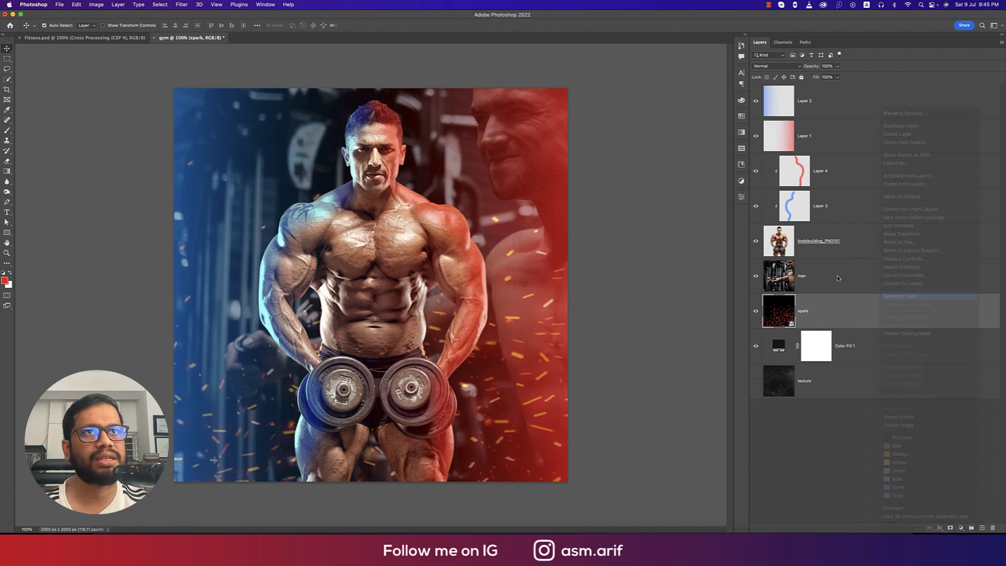
# Place the fitness couple image at about 46% scale in the poster's lower-left corner, with its layer directly below the bodybuilder.
pyautogui.click(837, 277)
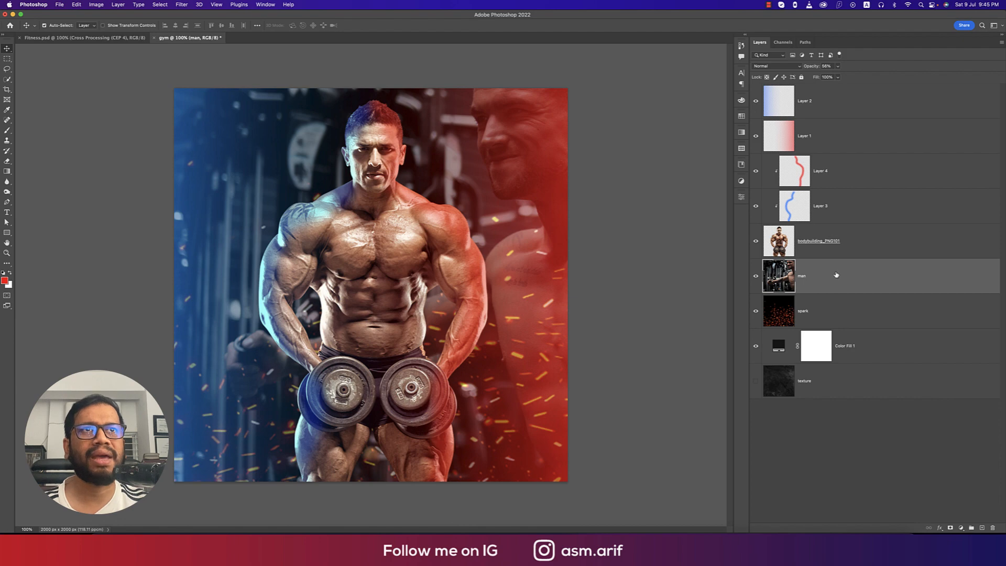
pyautogui.click(844, 242)
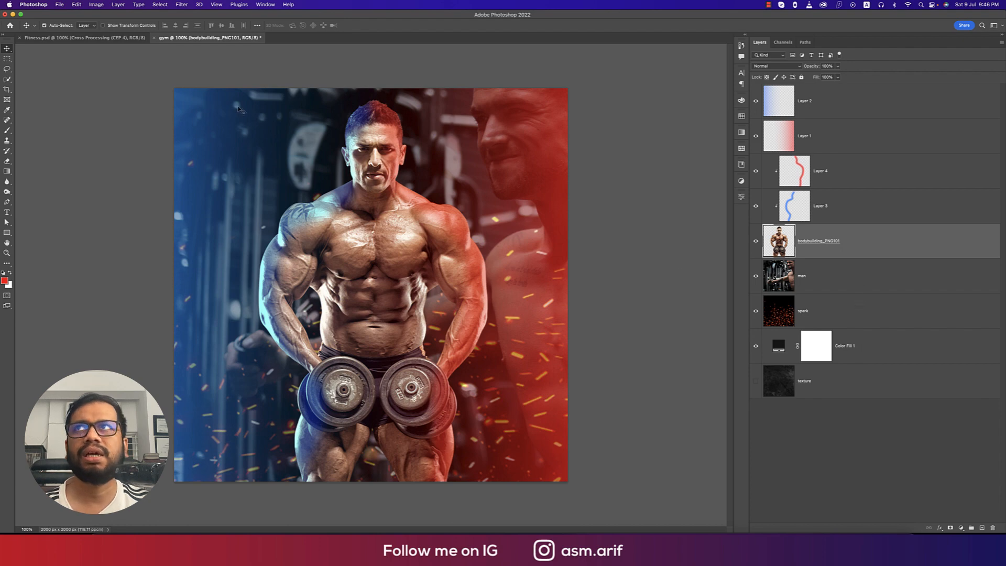
pyautogui.click(58, 6)
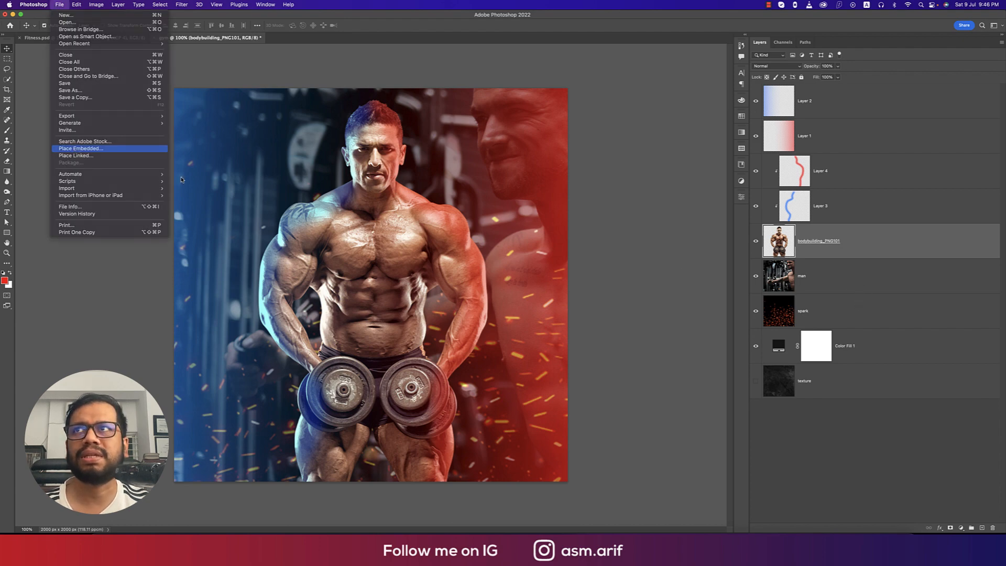
pyautogui.click(73, 149)
pyautogui.doubleClick(386, 86)
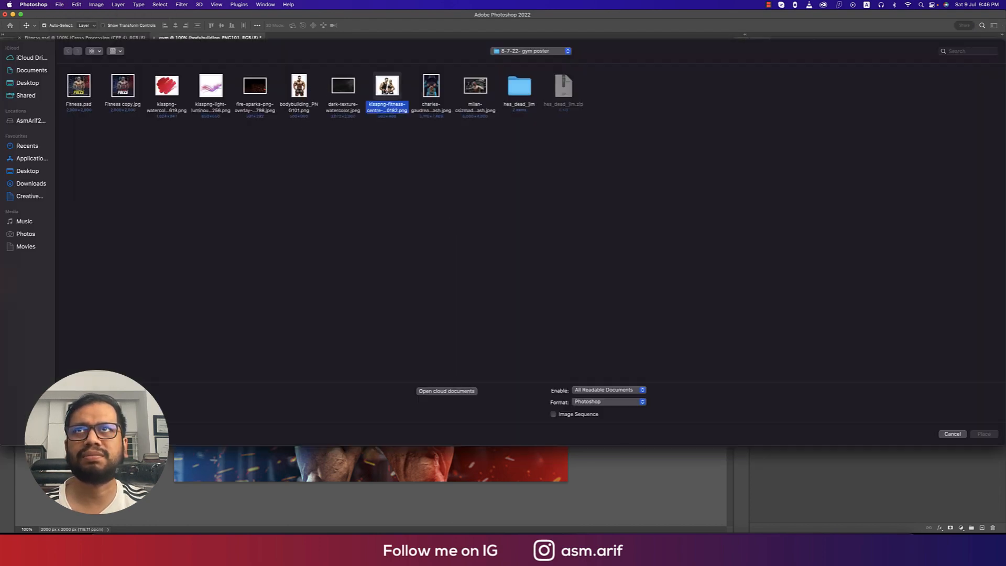
pyautogui.moveTo(481, 286); pyautogui.dragTo(433, 314)
pyautogui.moveTo(519, 152); pyautogui.dragTo(377, 343)
pyautogui.moveTo(342, 400); pyautogui.dragTo(344, 410)
pyautogui.press('Return')
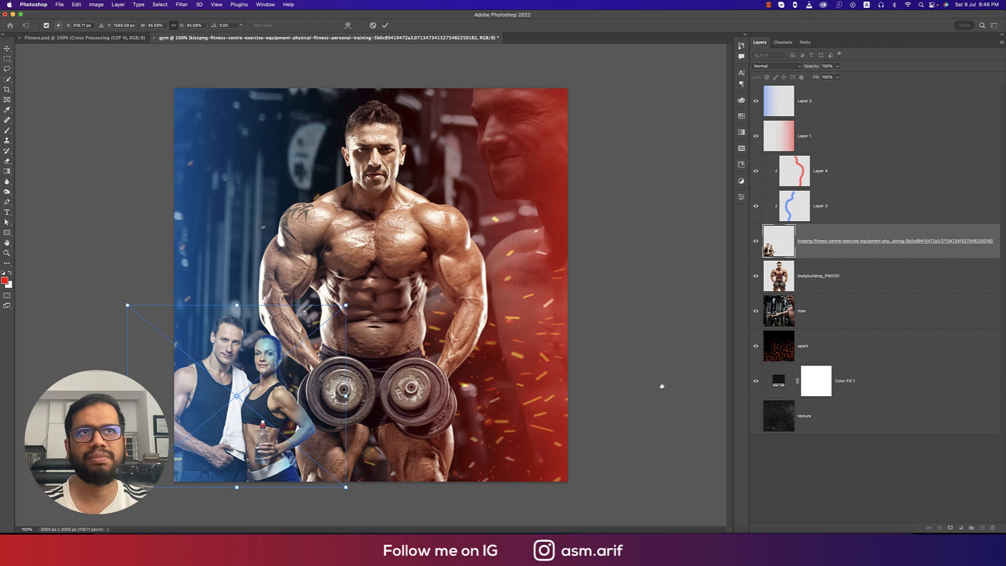
pyautogui.moveTo(871, 241); pyautogui.dragTo(865, 295)
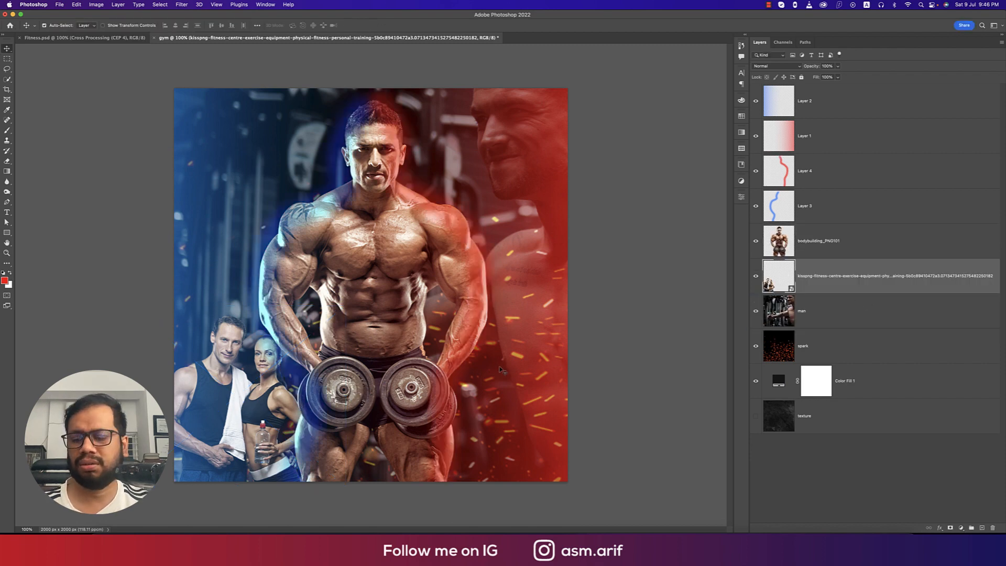
# Scale the couple image down to about 37% in the lower-left corner and lower its opacity to about 50%.
pyautogui.press('super+t')
pyautogui.moveTo(356, 296); pyautogui.dragTo(310, 345)
pyautogui.moveTo(289, 421); pyautogui.dragTo(297, 421)
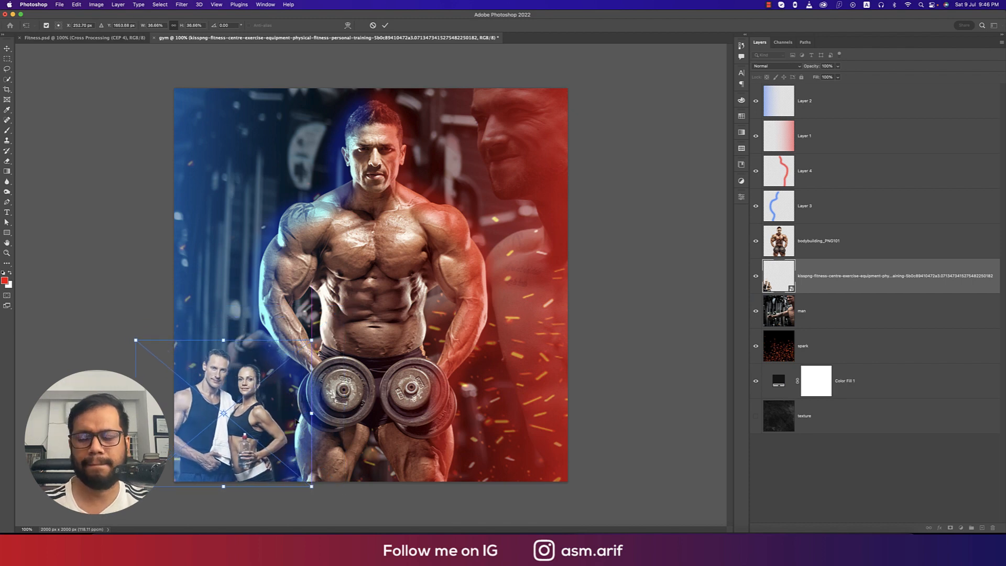
pyautogui.press('Return')
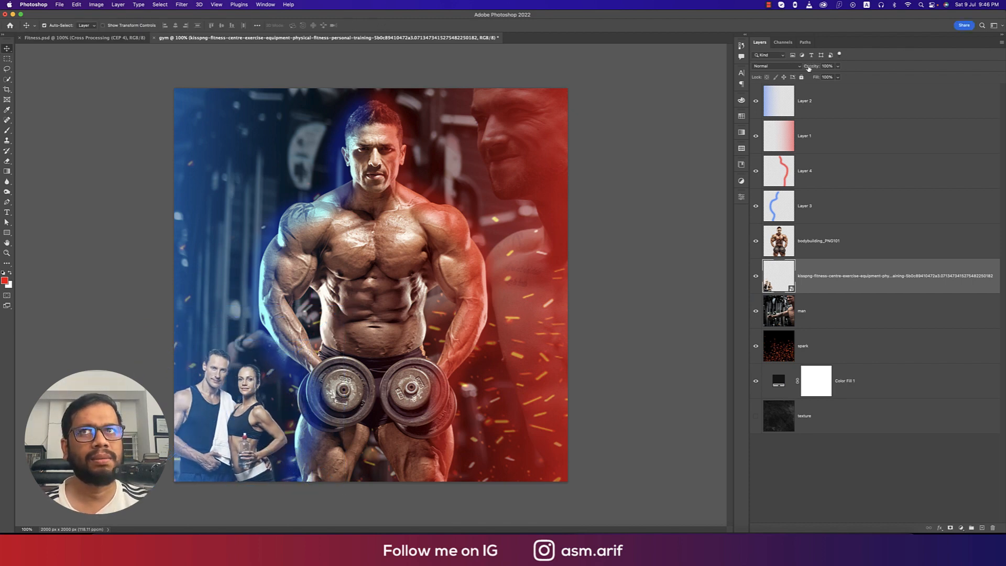
pyautogui.moveTo(808, 68); pyautogui.dragTo(791, 68)
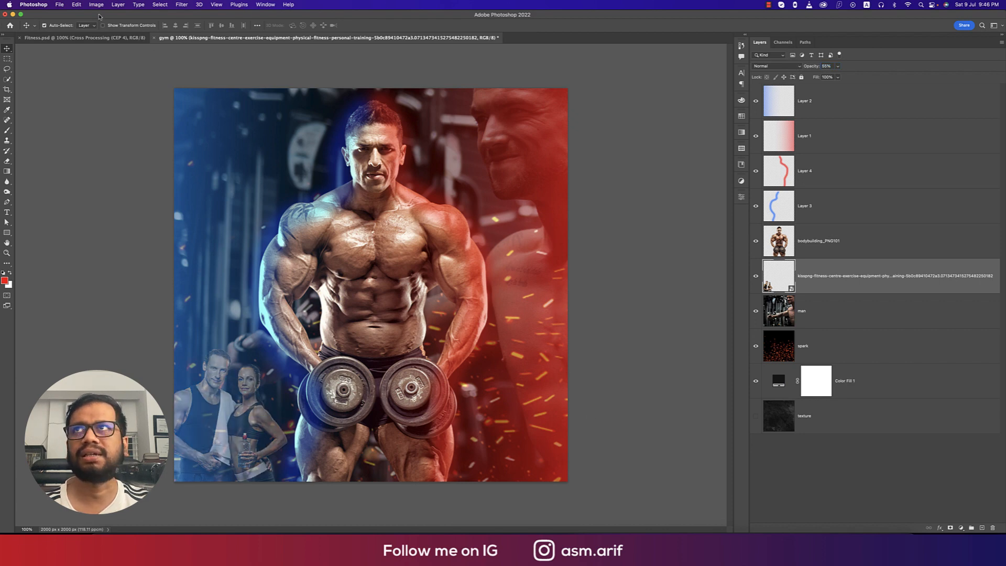
# Place the hooded athlete photo below the bodybuilder layer, scaled to about 3% in the poster's lower-right corner.
pyautogui.click(59, 4)
pyautogui.click(79, 156)
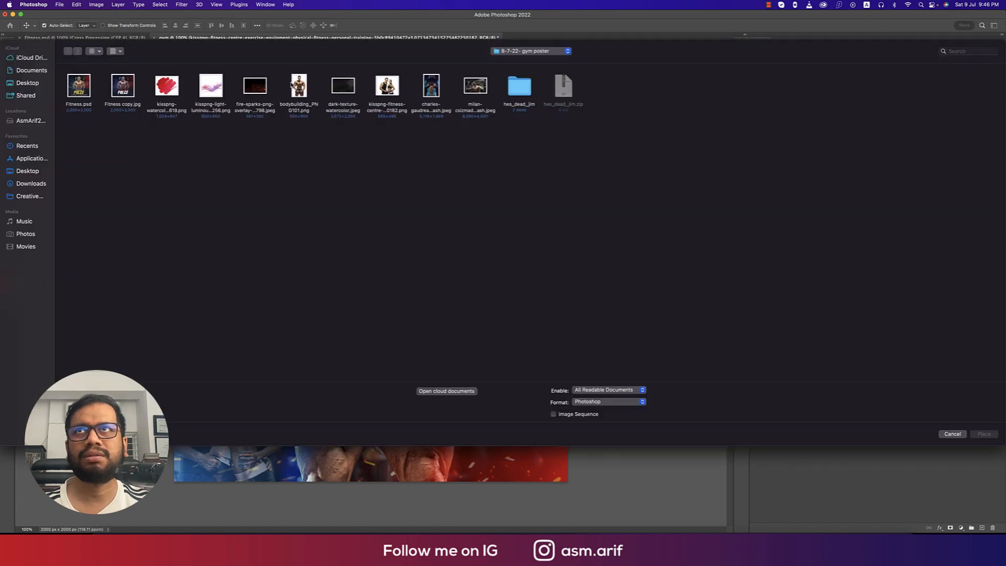
pyautogui.doubleClick(430, 87)
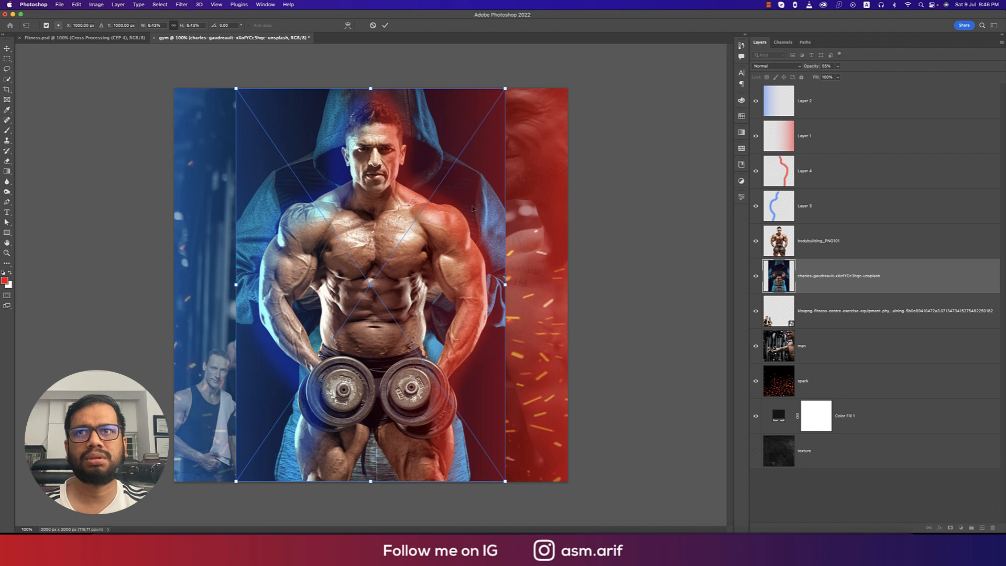
pyautogui.moveTo(472, 208); pyautogui.dragTo(562, 208)
pyautogui.moveTo(320, 88); pyautogui.dragTo(463, 293)
pyautogui.moveTo(558, 432); pyautogui.dragTo(530, 437)
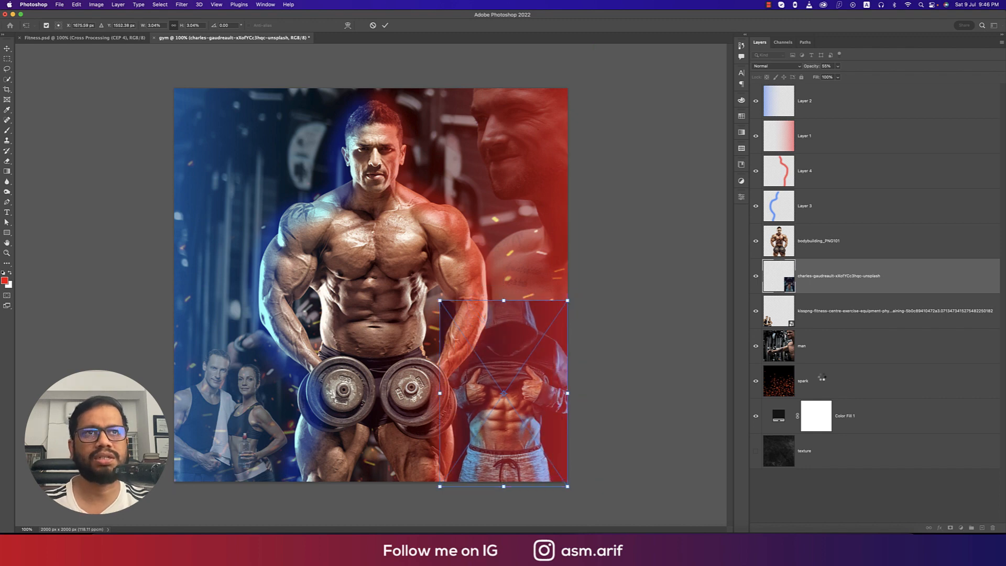
pyautogui.press('Return')
# Add a layer mask to the hooded athlete photo and brush away its hard upper and left edges with a large soft black brush.
pyautogui.click(949, 528)
pyautogui.press('b')
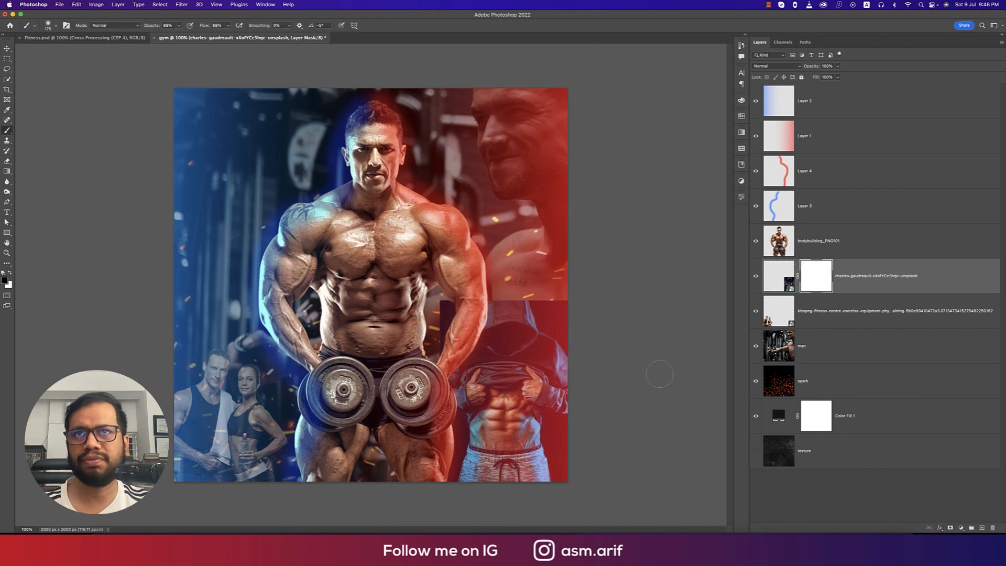
pyautogui.press(']')
pyautogui.press(']')
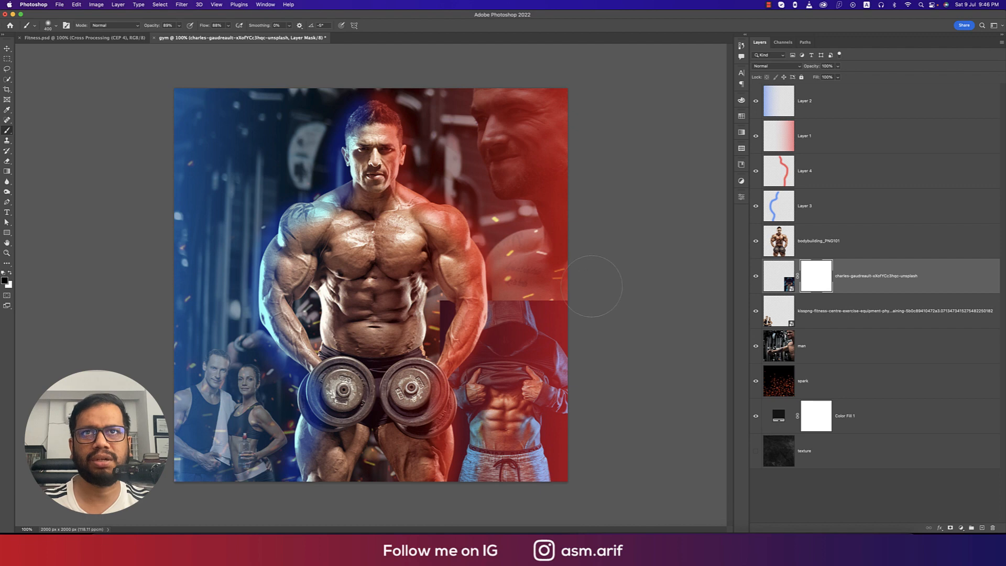
pyautogui.press(']')
pyautogui.press(']')
pyautogui.press(']')
pyautogui.moveTo(593, 286)
pyautogui.mouseDown()
pyautogui.moveTo(393, 267)
pyautogui.moveTo(481, 279)
pyautogui.moveTo(584, 274)
pyautogui.moveTo(494, 276)
pyautogui.moveTo(444, 299)
pyautogui.mouseUp()
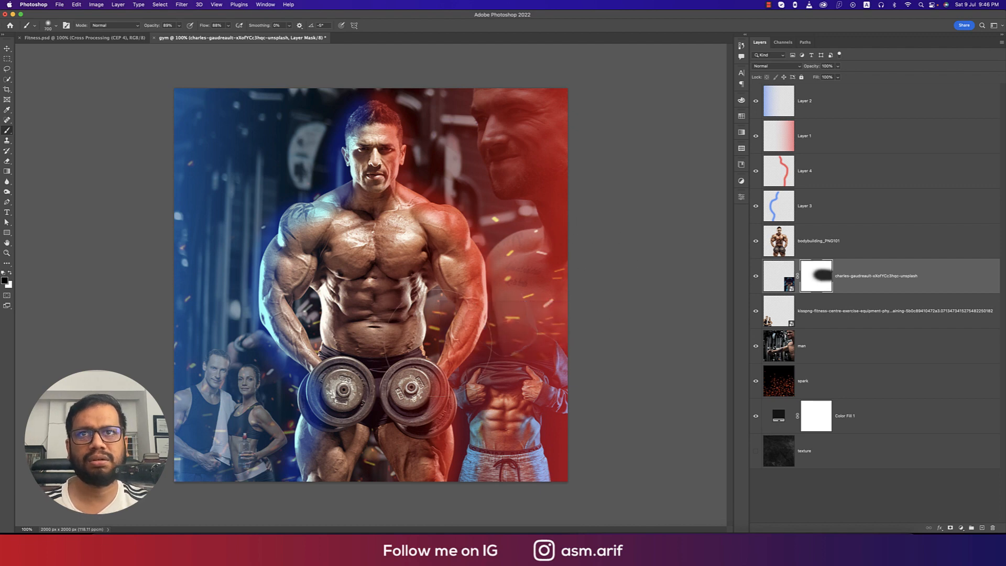
pyautogui.moveTo(438, 343); pyautogui.dragTo(409, 461)
pyautogui.moveTo(174, 287); pyautogui.dragTo(388, 257)
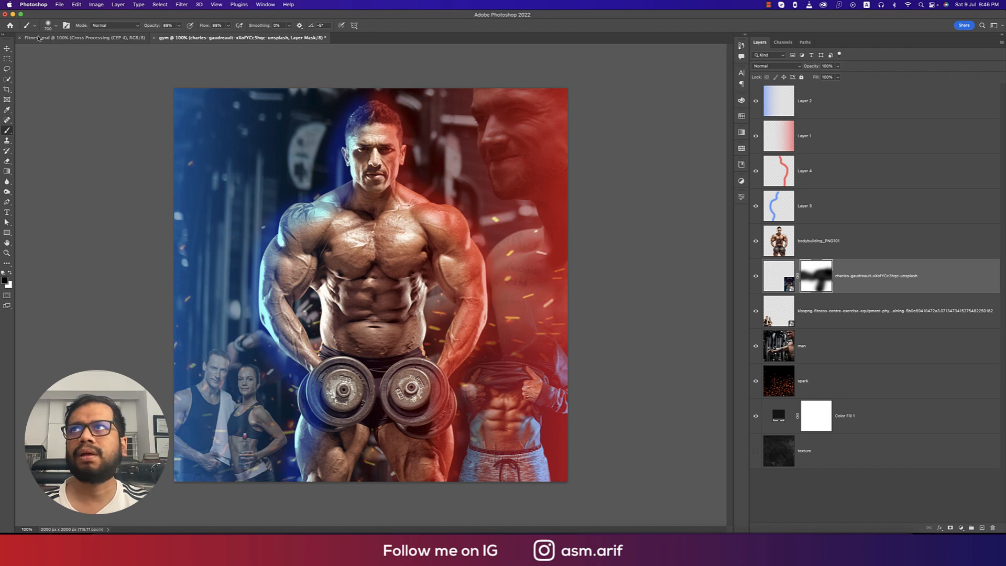
pyautogui.click(6, 48)
# Clip the blue and red stroke layers, Layer 3 and Layer 4, to the bodybuilder layer again.
pyautogui.click(905, 179)
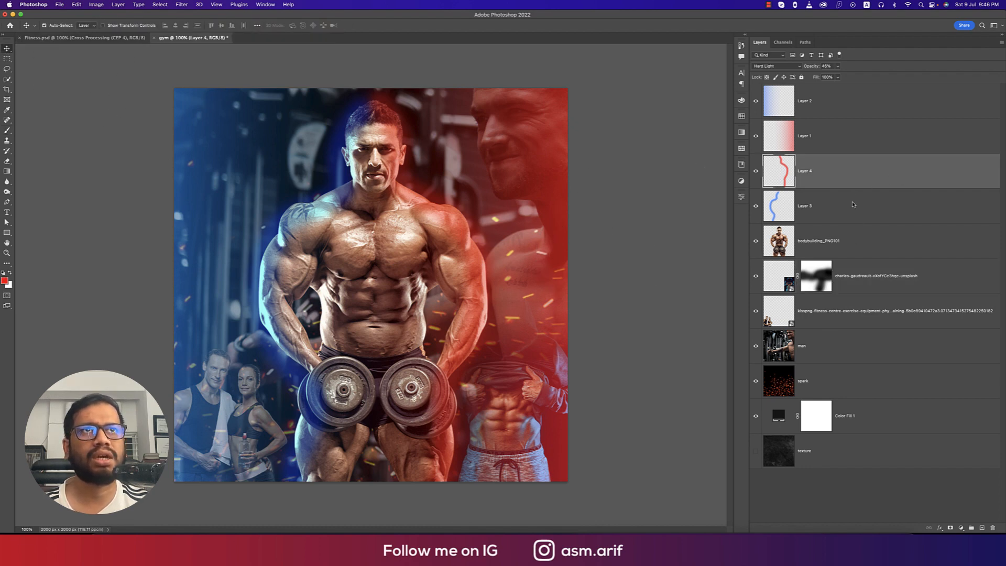
pyautogui.rightClick(853, 204)
pyautogui.click(891, 312)
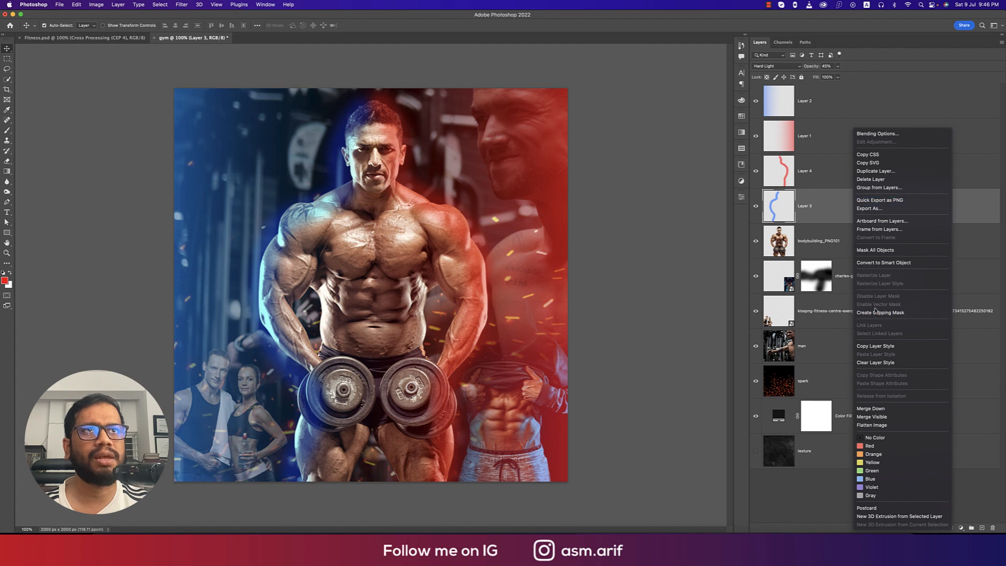
pyautogui.click(848, 174)
pyautogui.rightClick(848, 174)
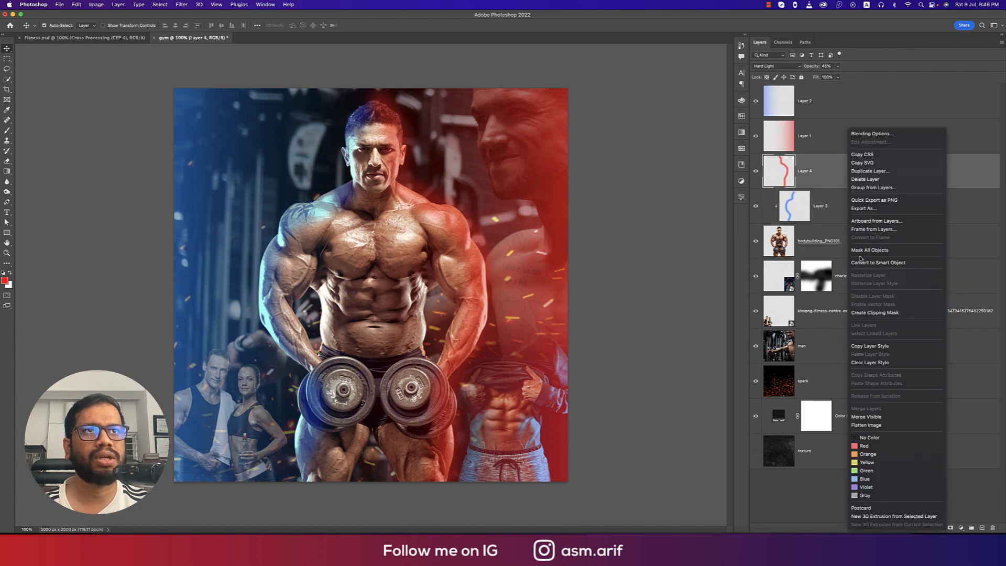
pyautogui.click(870, 313)
pyautogui.keyDown('shift'); pyautogui.click(857, 212); pyautogui.keyUp('shift')
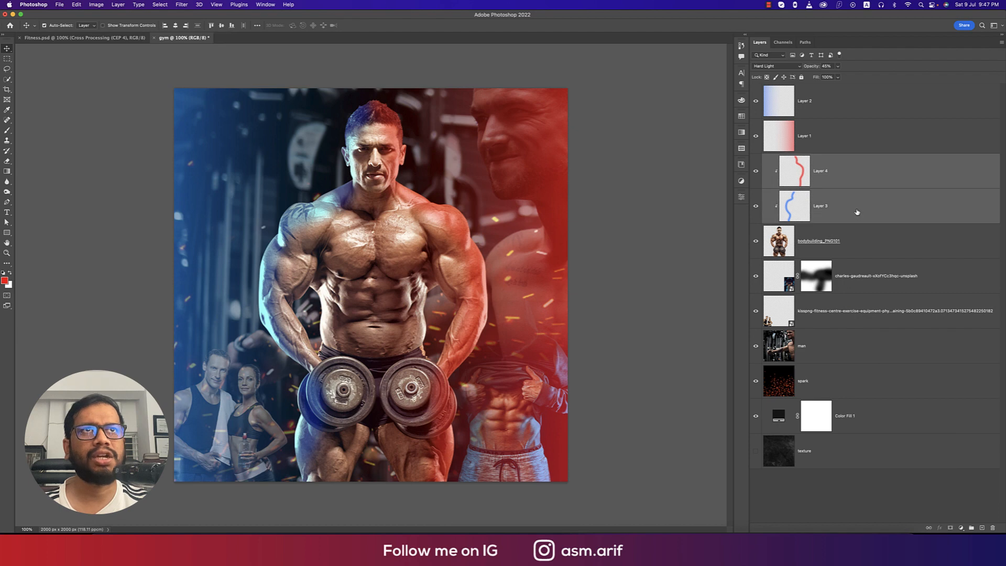
pyautogui.click(851, 111)
# Group the bodybuilder with its two clipped stroke layers and name the group BB.
pyautogui.click(840, 176)
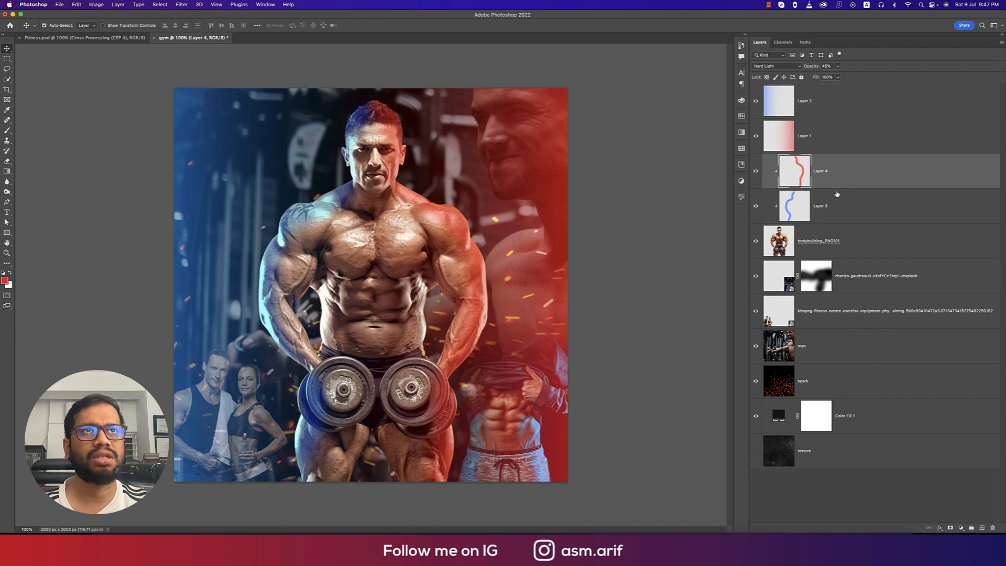
pyautogui.keyDown('shift'); pyautogui.click(892, 251); pyautogui.keyUp('shift')
pyautogui.press('super+g')
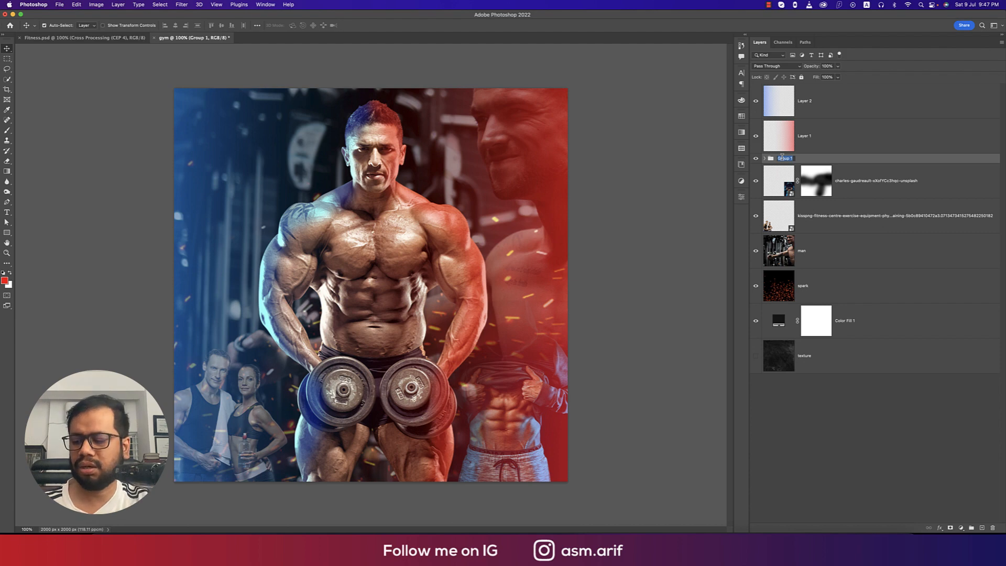
pyautogui.write('BB')
pyautogui.press('Return')
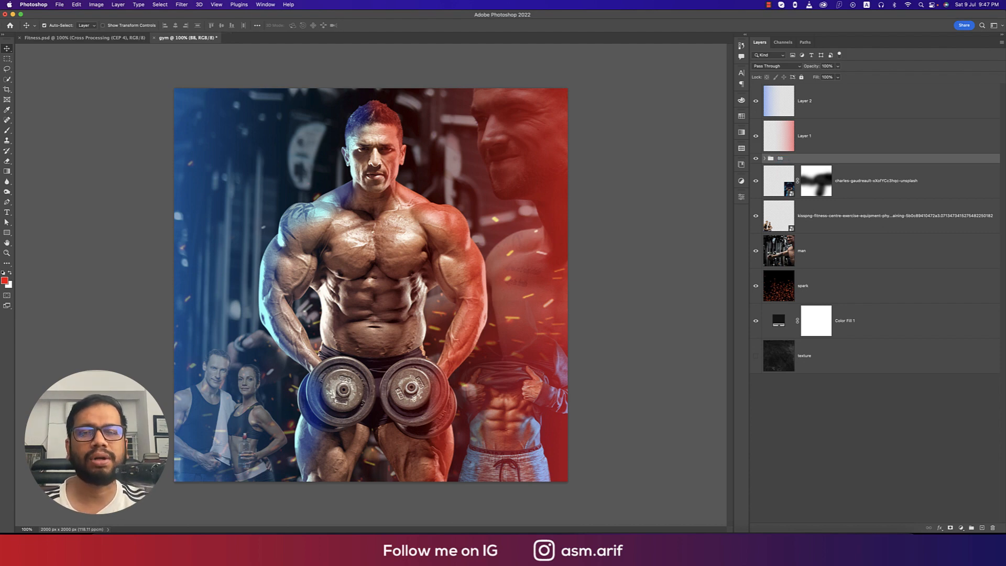
pyautogui.click(662, 175)
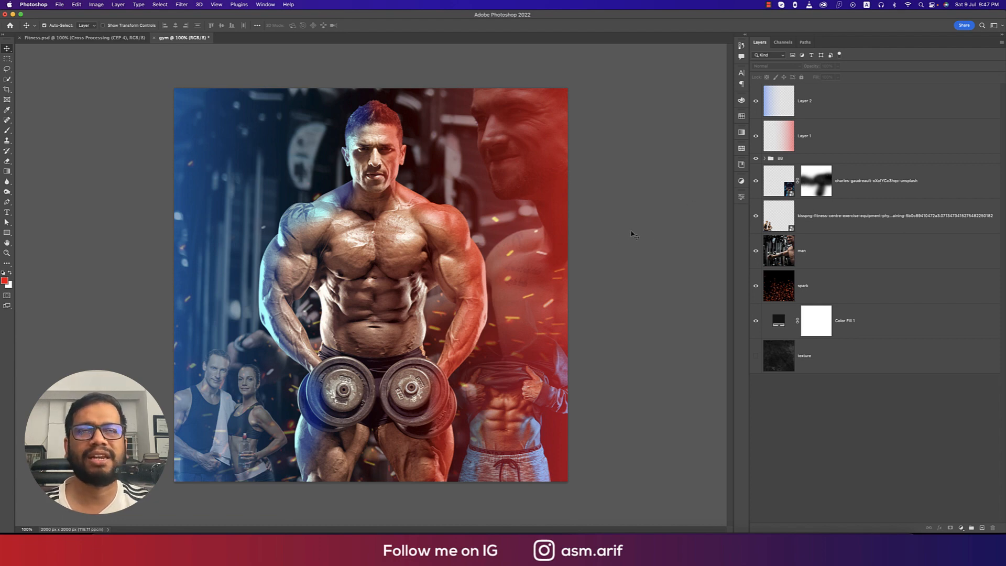
# Add a layer mask to the bodybuilder inside the BB group and fade out his legs with a soft black brush.
pyautogui.click(822, 219)
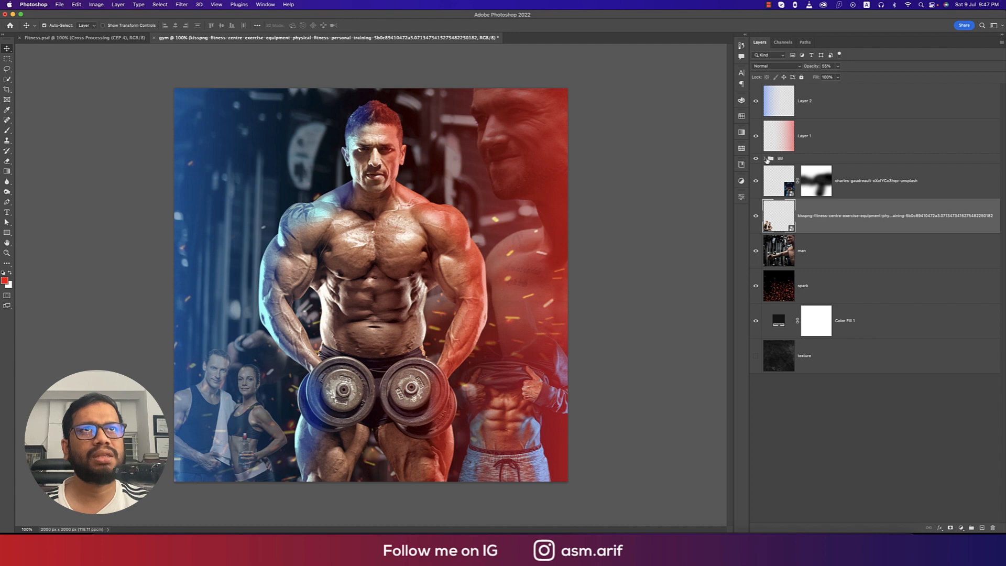
pyautogui.click(766, 159)
pyautogui.click(836, 251)
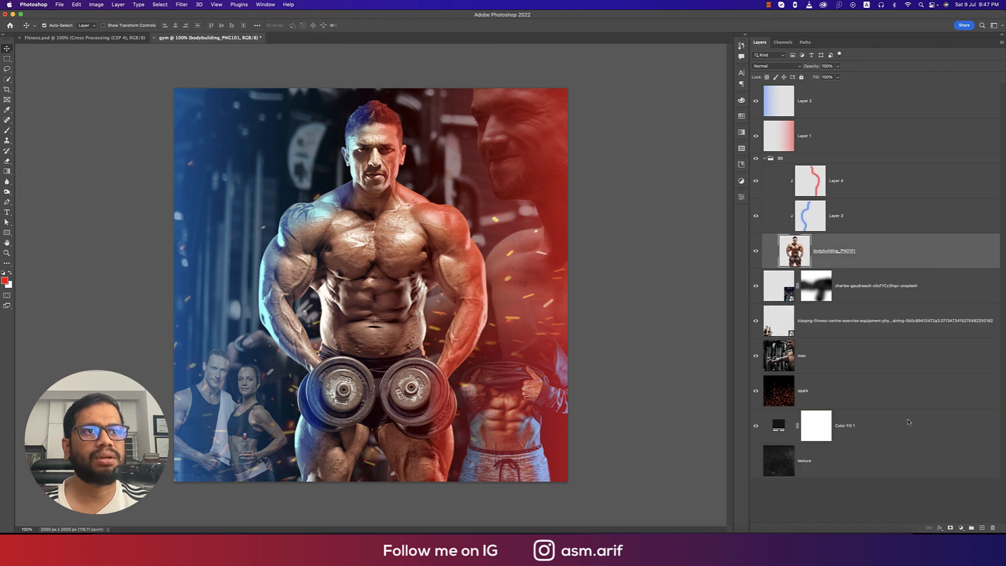
pyautogui.click(949, 528)
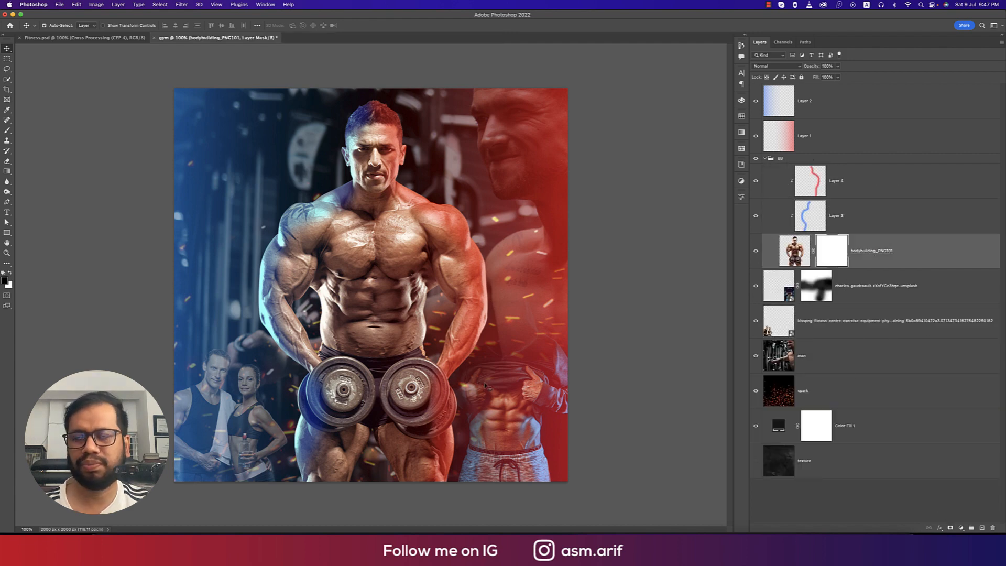
pyautogui.press('b')
pyautogui.moveTo(335, 445)
pyautogui.mouseDown()
pyautogui.moveTo(314, 450)
pyautogui.moveTo(445, 446)
pyautogui.moveTo(251, 464)
pyautogui.mouseUp()
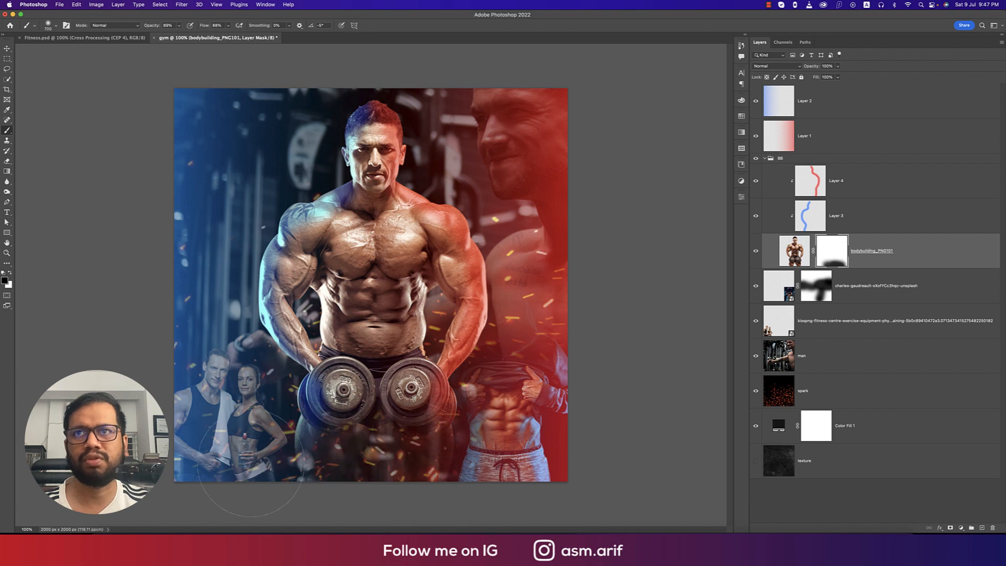
pyautogui.click(7, 48)
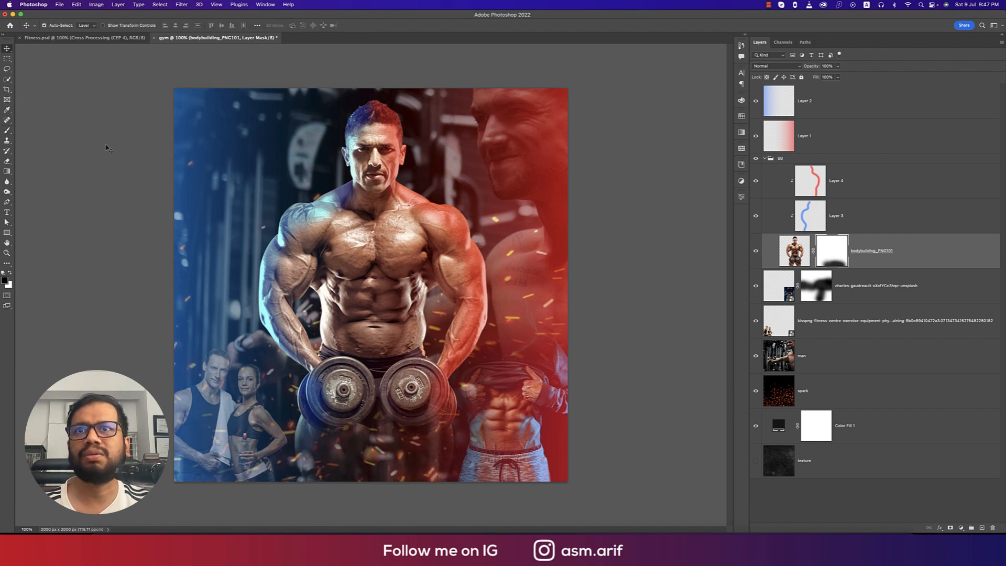
# Check the Fitness.psd reference poster, and center the bodybuilder layer horizontally on the gym canvas.
pyautogui.click(84, 38)
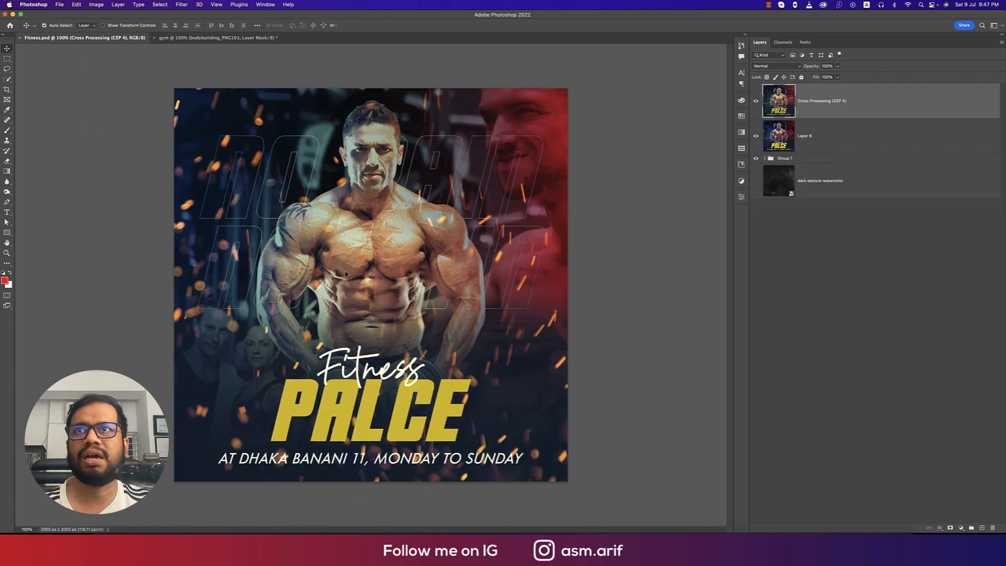
pyautogui.click(196, 38)
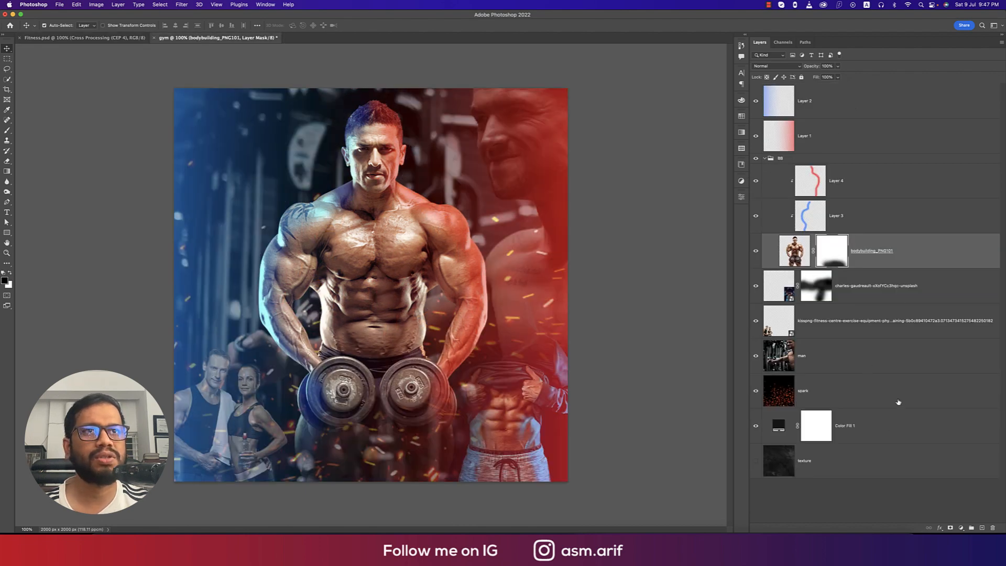
pyautogui.click(397, 242)
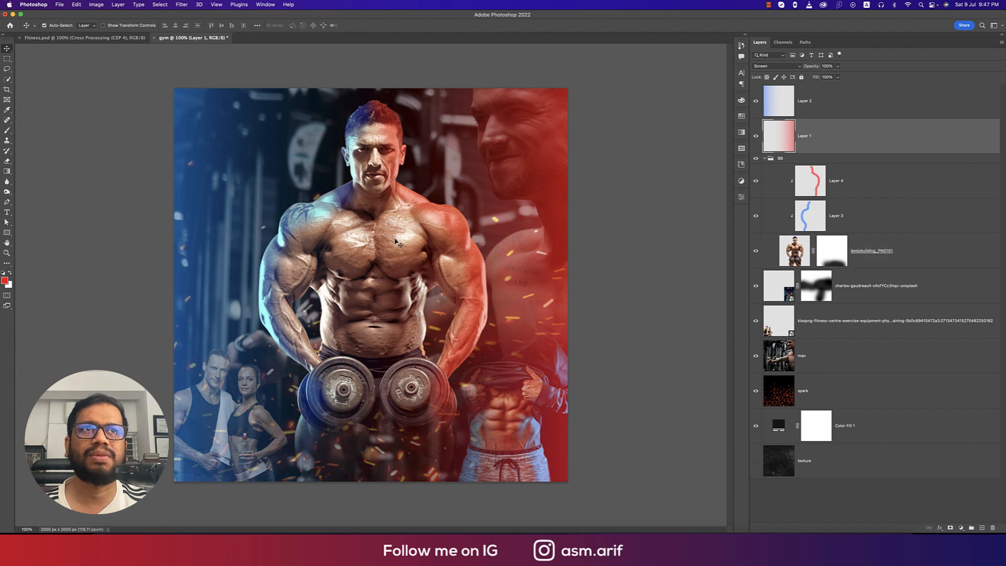
pyautogui.click(888, 259)
pyautogui.press('super+a')
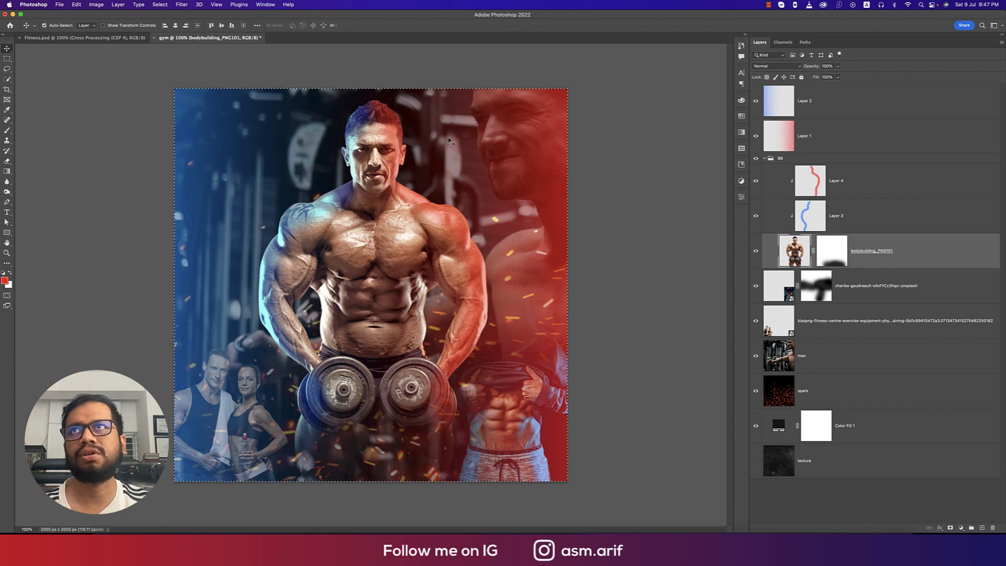
pyautogui.click(175, 25)
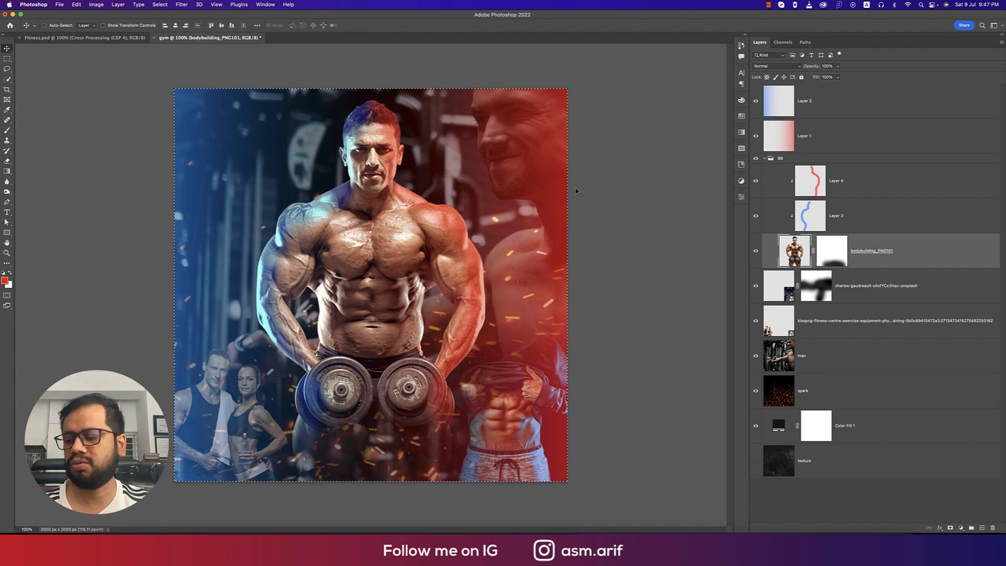
pyautogui.press('super+d')
pyautogui.click(842, 219)
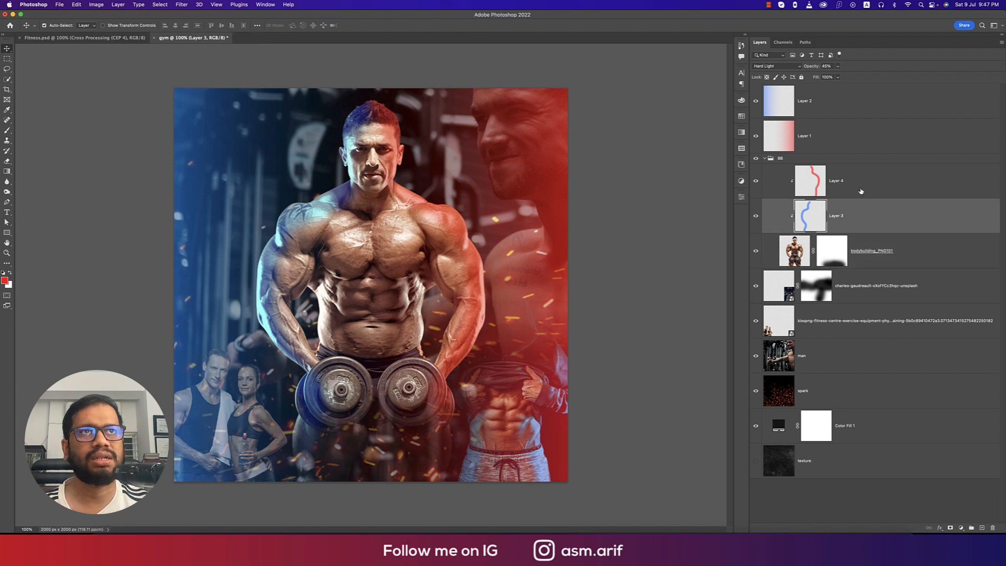
pyautogui.keyDown('shift'); pyautogui.click(858, 187); pyautogui.keyUp('shift')
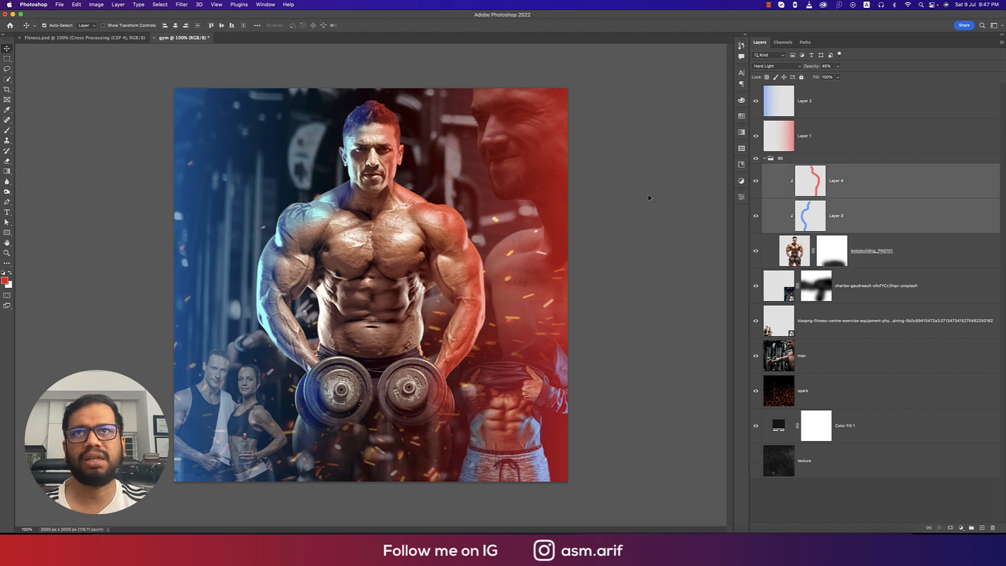
pyautogui.click(649, 198)
pyautogui.click(820, 295)
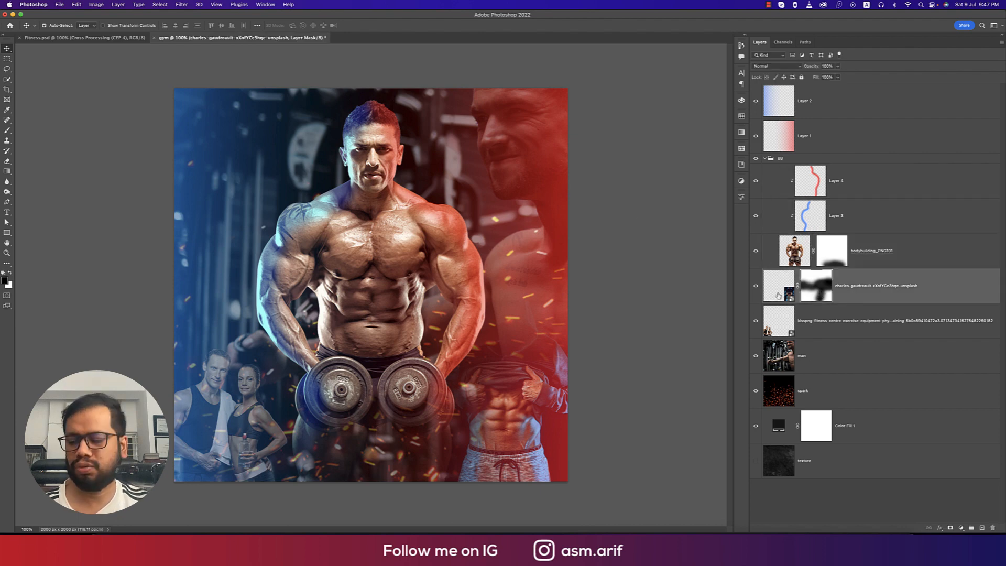
pyautogui.press('b')
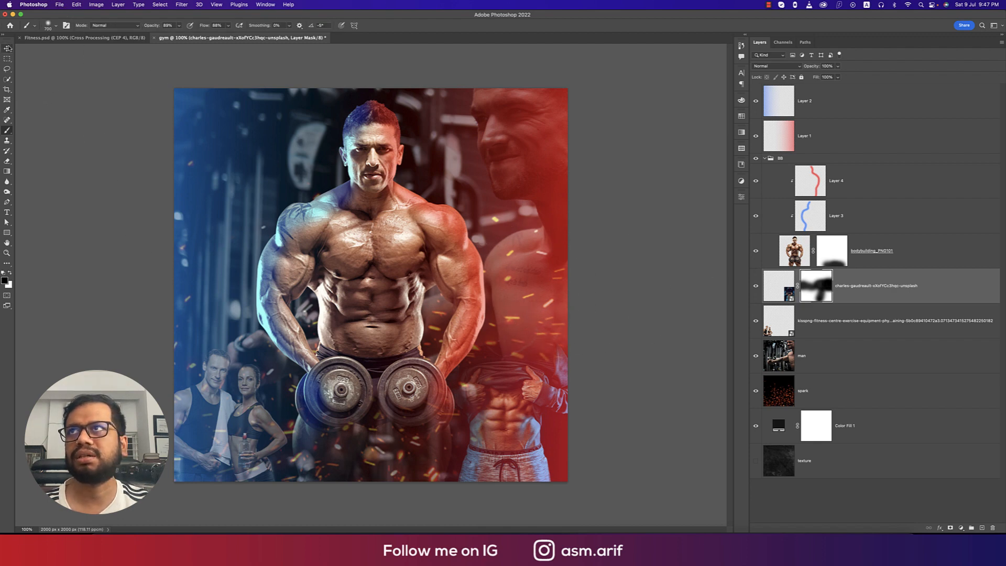
pyautogui.click(7, 48)
pyautogui.click(81, 130)
# Add a two-line text reading NO PAIN and NO GAIN beside the bodybuilder's head, over the blue side of the poster.
pyautogui.press('t')
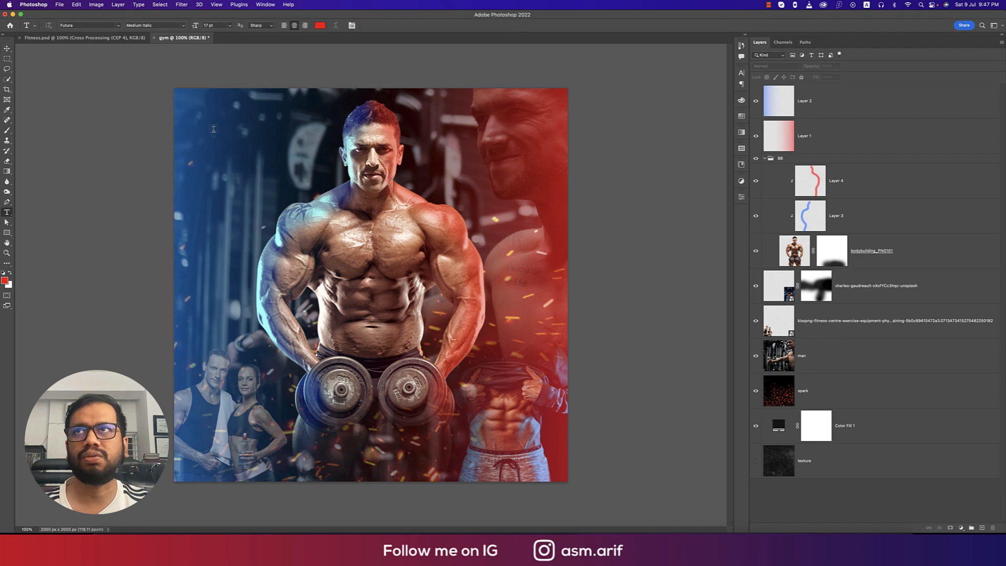
pyautogui.click(237, 157)
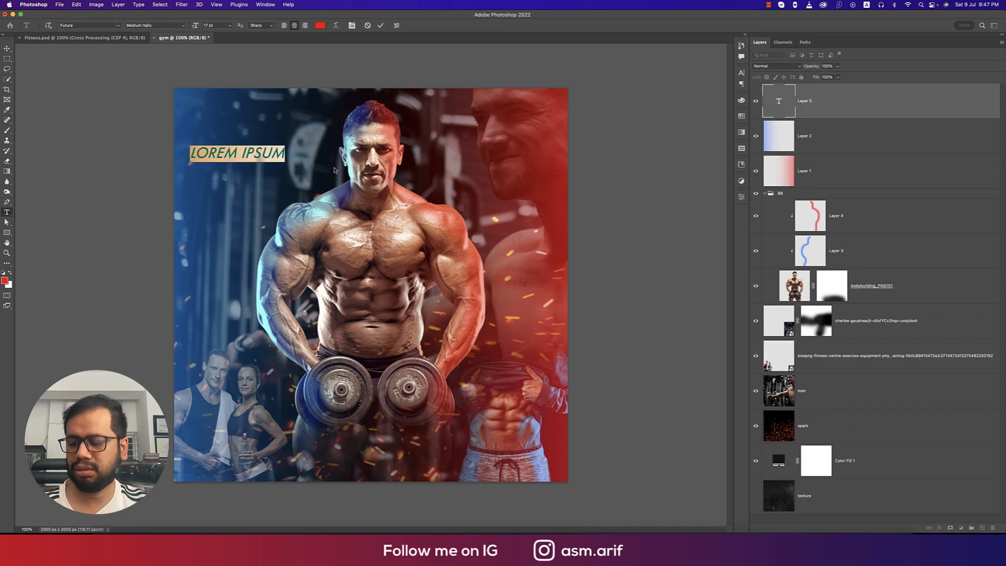
pyautogui.write('NO PAIN')
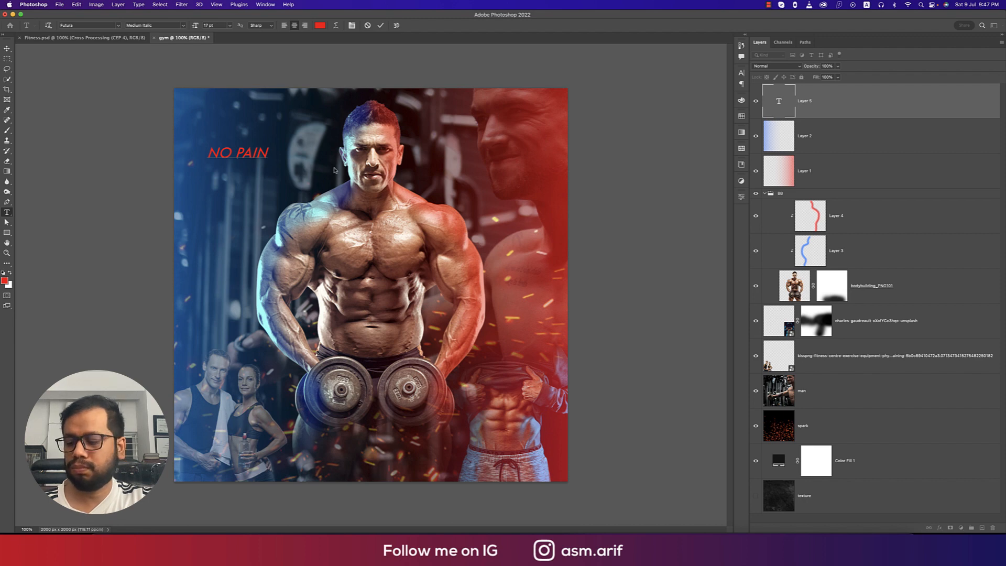
pyautogui.press('Return')
pyautogui.write('NO GAIN')
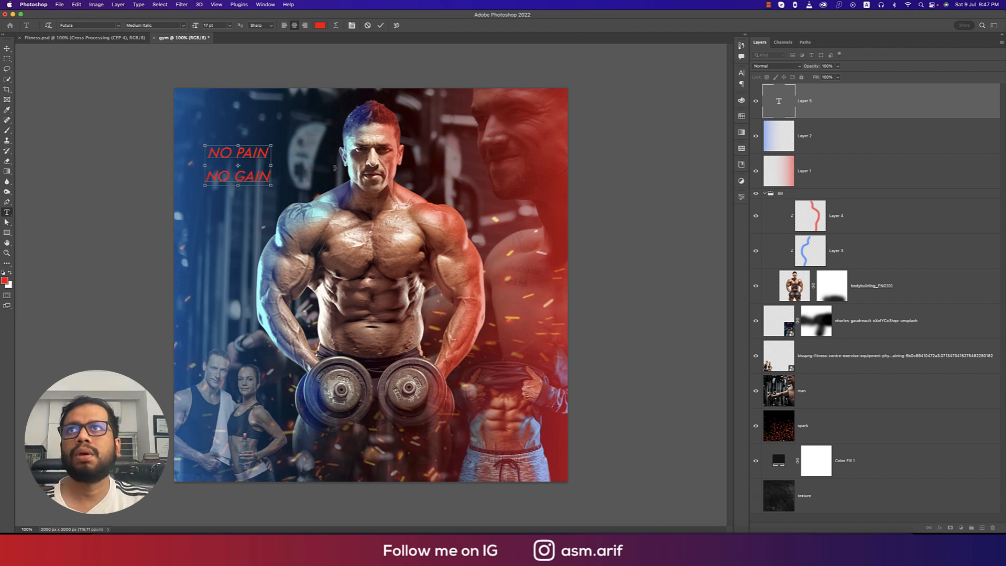
# Try to set the whole NO PAIN NO GAIN text to Futura Condensed ExtraBold.
pyautogui.press('super+a')
pyautogui.click(742, 75)
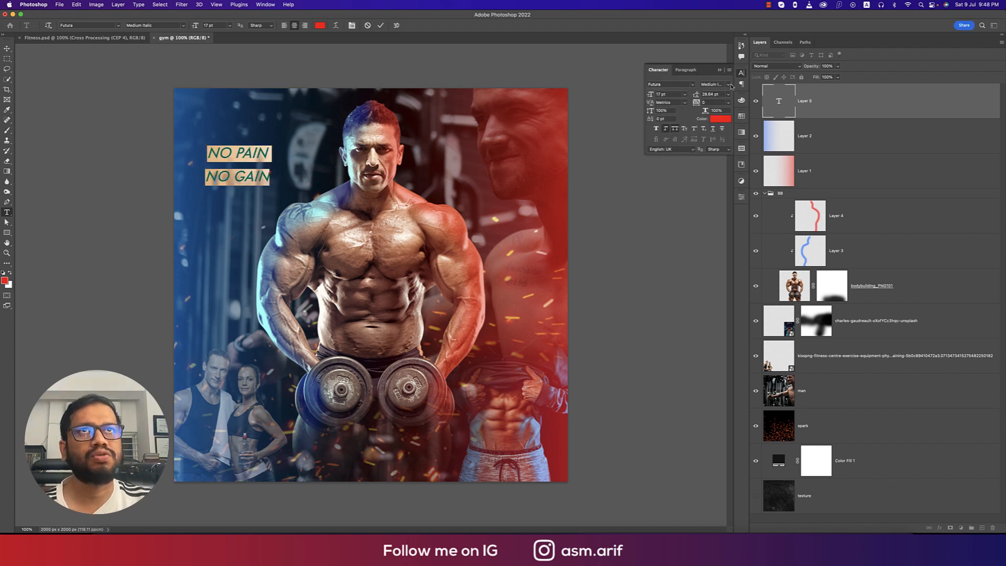
pyautogui.click(691, 85)
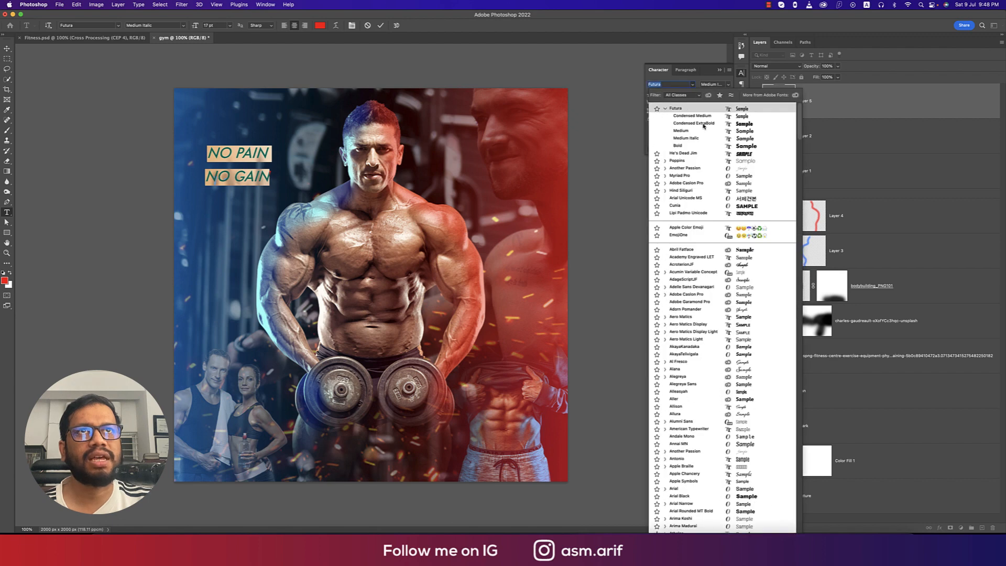
pyautogui.click(702, 124)
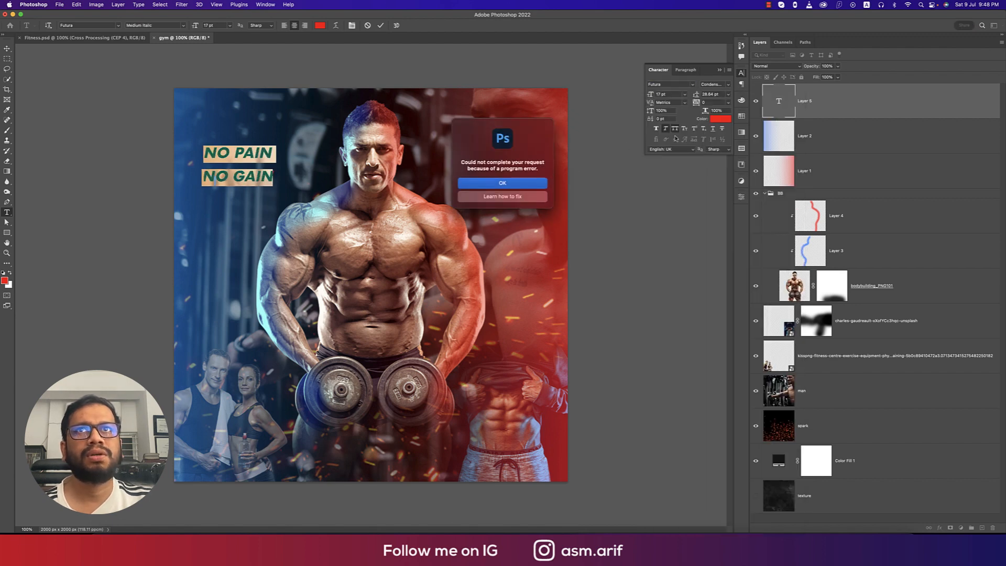
pyautogui.moveTo(515, 132); pyautogui.dragTo(488, 166)
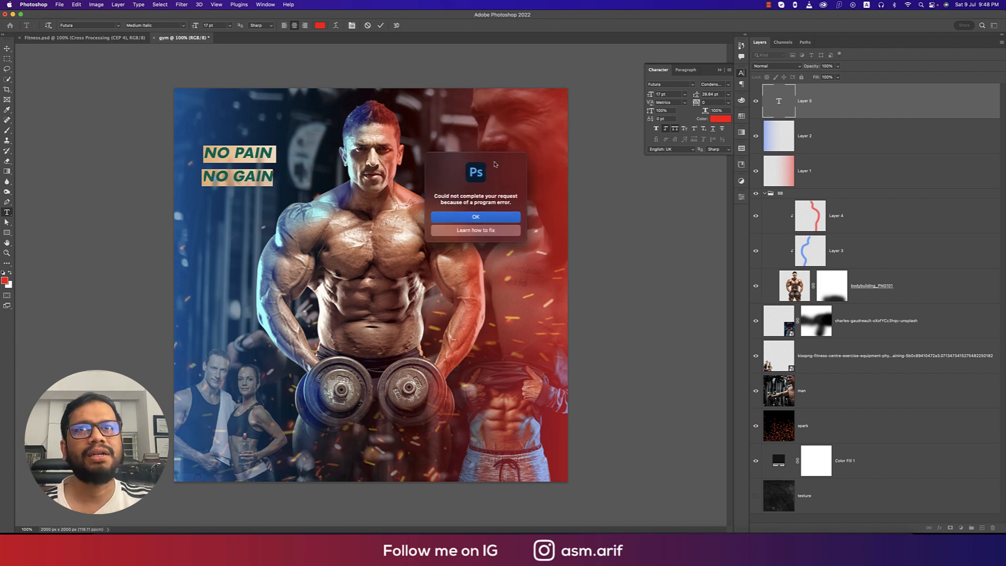
pyautogui.click(487, 219)
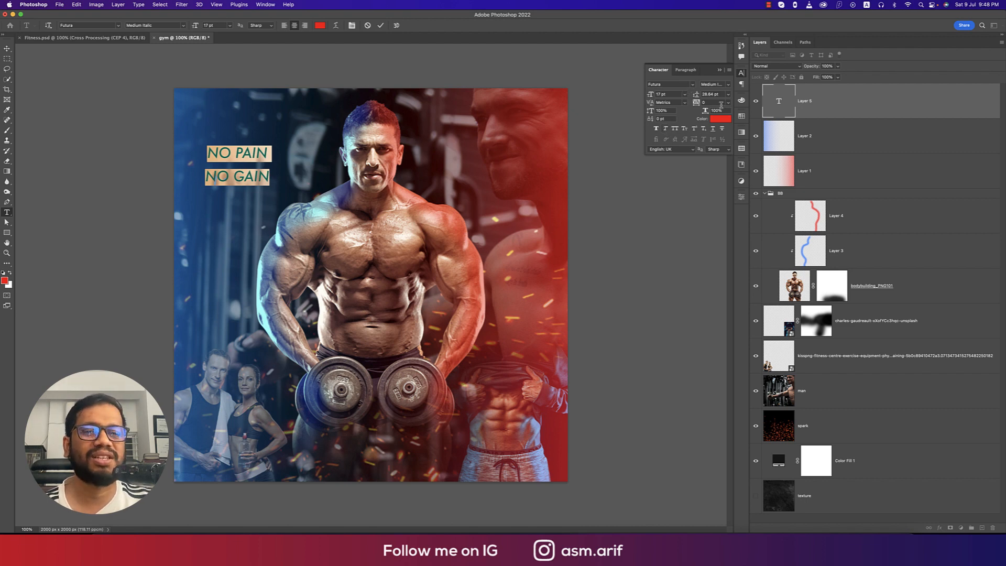
# Format the NO PAIN NO GAIN text in the He's Dead Jim font, white, at 30 pt.
pyautogui.click(693, 85)
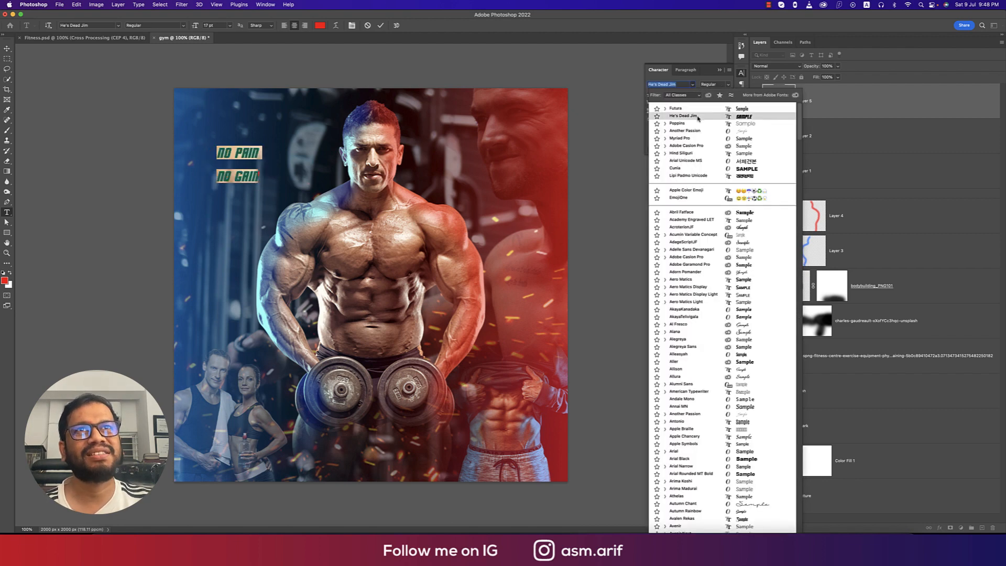
pyautogui.click(698, 116)
pyautogui.click(320, 25)
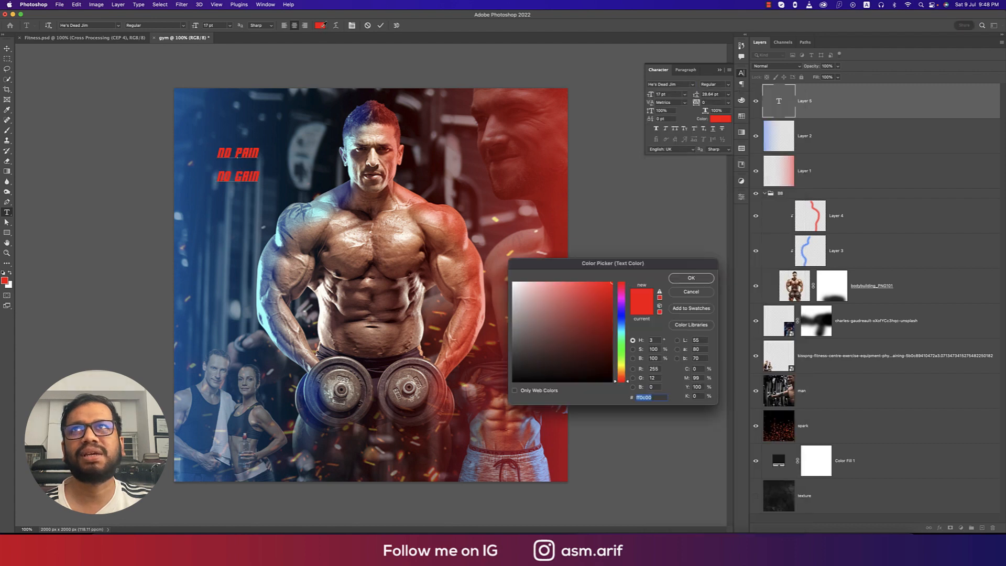
pyautogui.moveTo(562, 300); pyautogui.dragTo(513, 282)
pyautogui.click(691, 278)
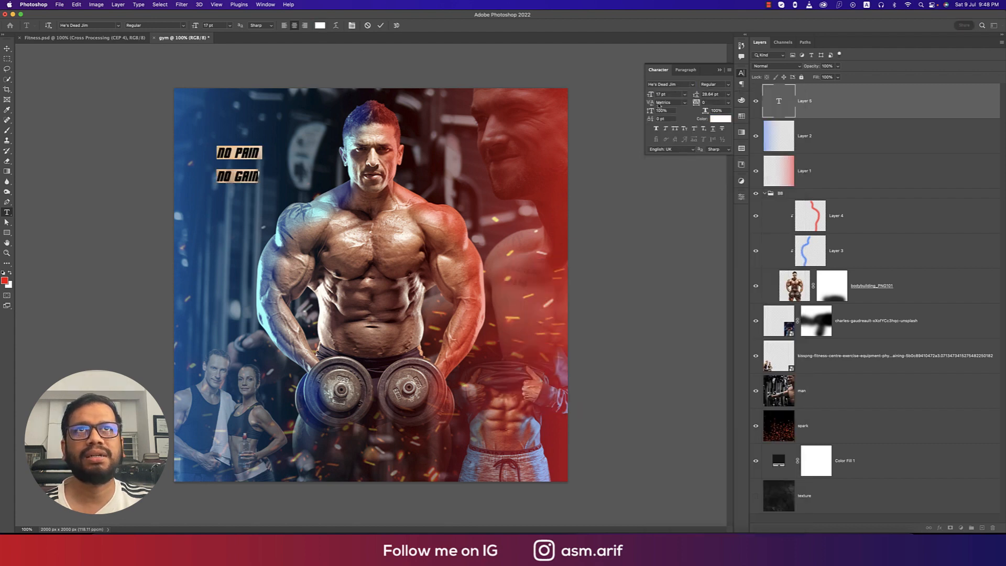
pyautogui.moveTo(652, 95); pyautogui.dragTo(659, 97)
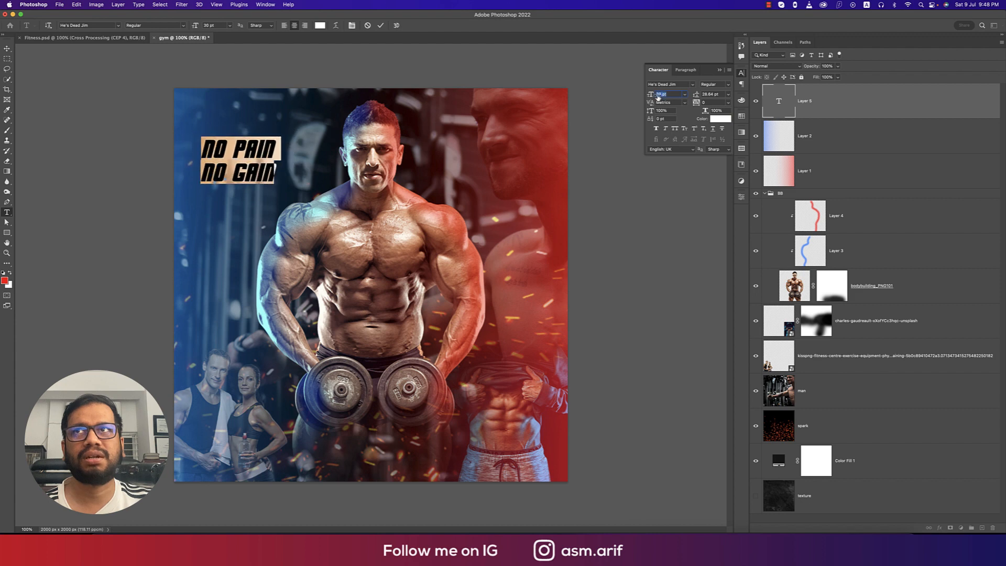
pyautogui.click(720, 70)
pyautogui.click(833, 115)
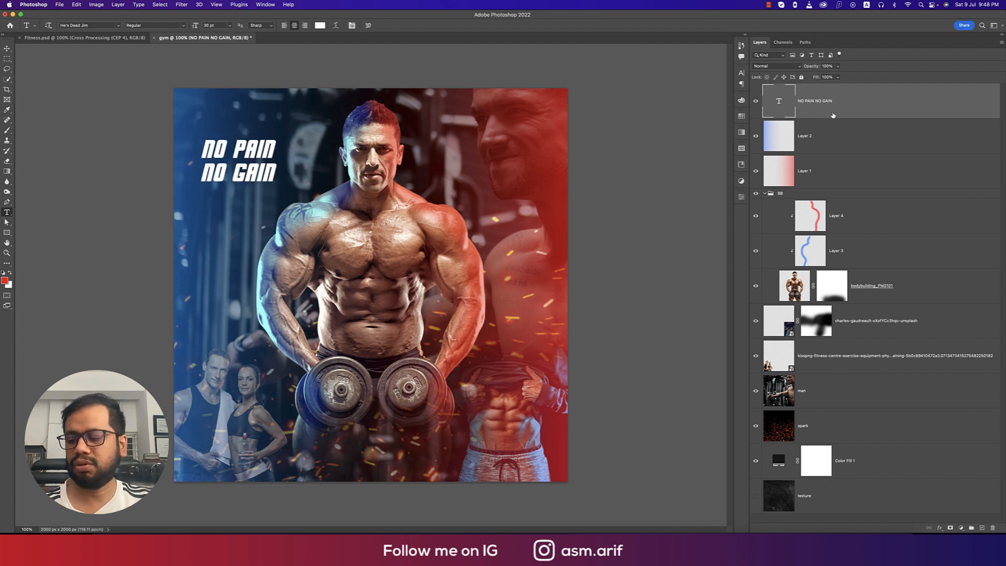
# Enlarge the NO PAIN NO GAIN text across most of the poster's width and place its layer directly below the bodybuilder in the BB group.
pyautogui.hotkey('ctrl', 't')
pyautogui.moveTo(276, 158); pyautogui.dragTo(479, 266)
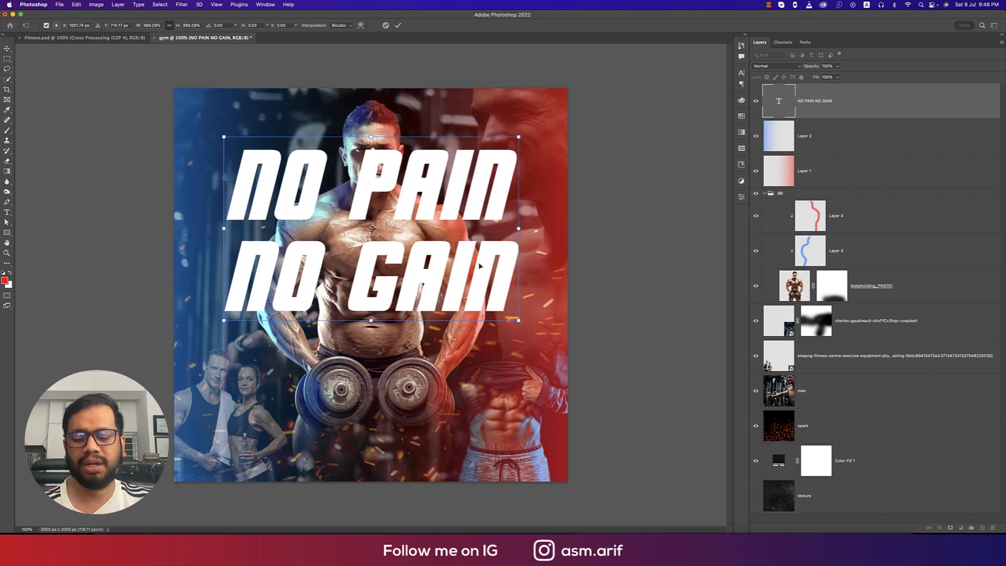
pyautogui.press('Return')
pyautogui.moveTo(850, 112); pyautogui.dragTo(841, 299)
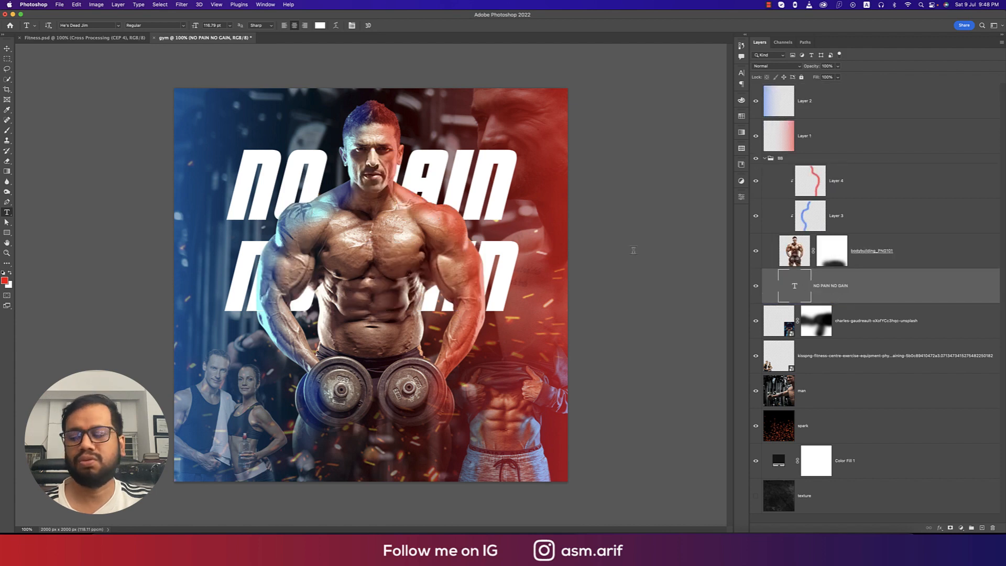
pyautogui.hotkey('ctrl', 't')
pyautogui.moveTo(519, 228); pyautogui.dragTo(548, 231)
pyautogui.press('Return')
# Add a thin white inside stroke to the NO PAIN NO GAIN layer and lower its fill to 0%.
pyautogui.rightClick(882, 298)
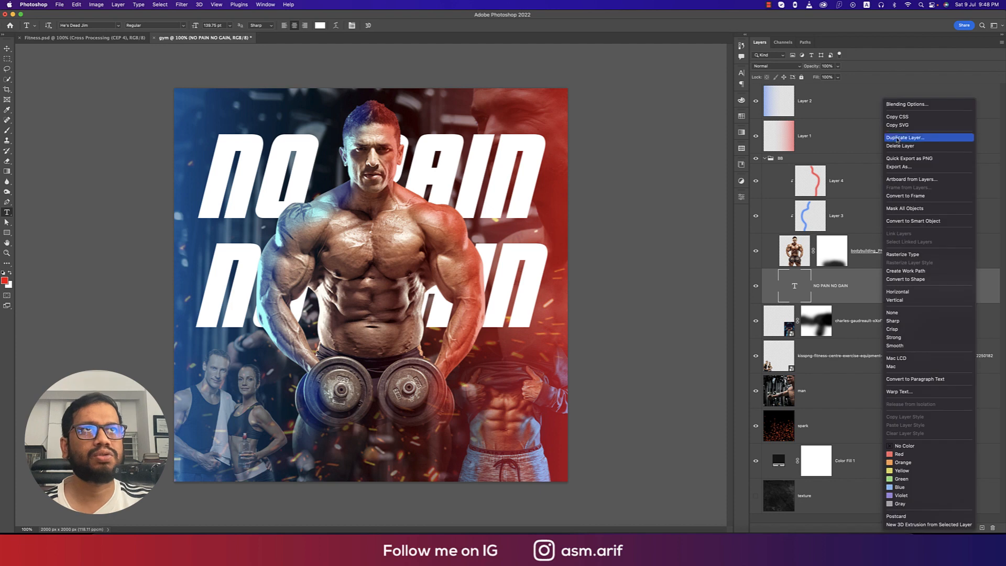
pyautogui.click(904, 105)
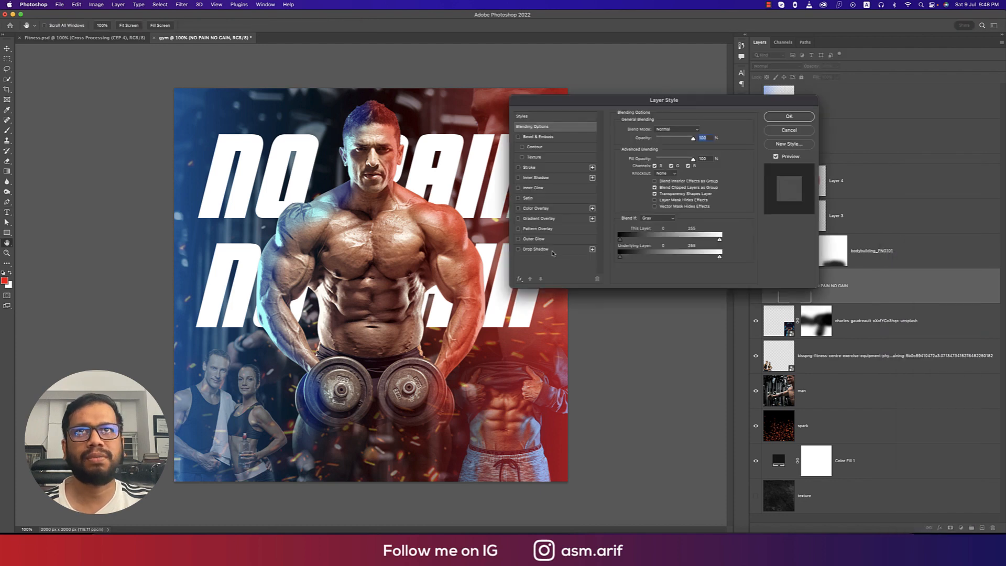
pyautogui.click(518, 167)
pyautogui.click(531, 167)
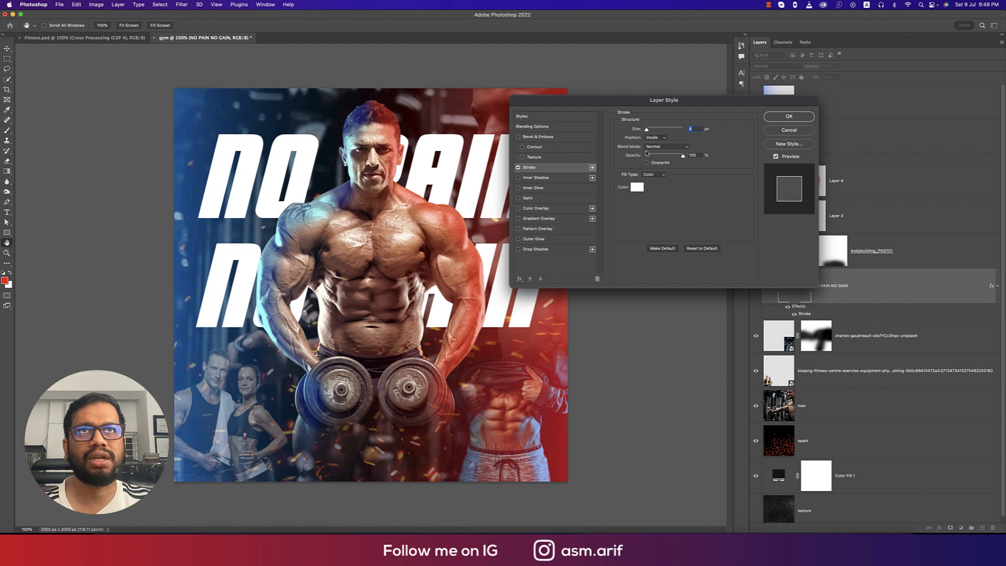
pyautogui.click(781, 118)
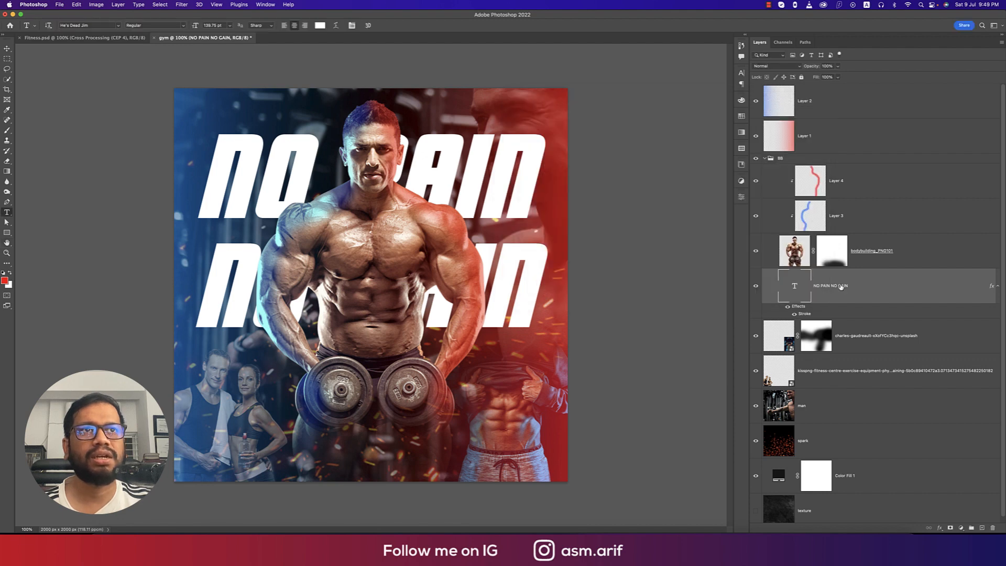
pyautogui.click(838, 77)
pyautogui.moveTo(750, 87); pyautogui.dragTo(760, 87)
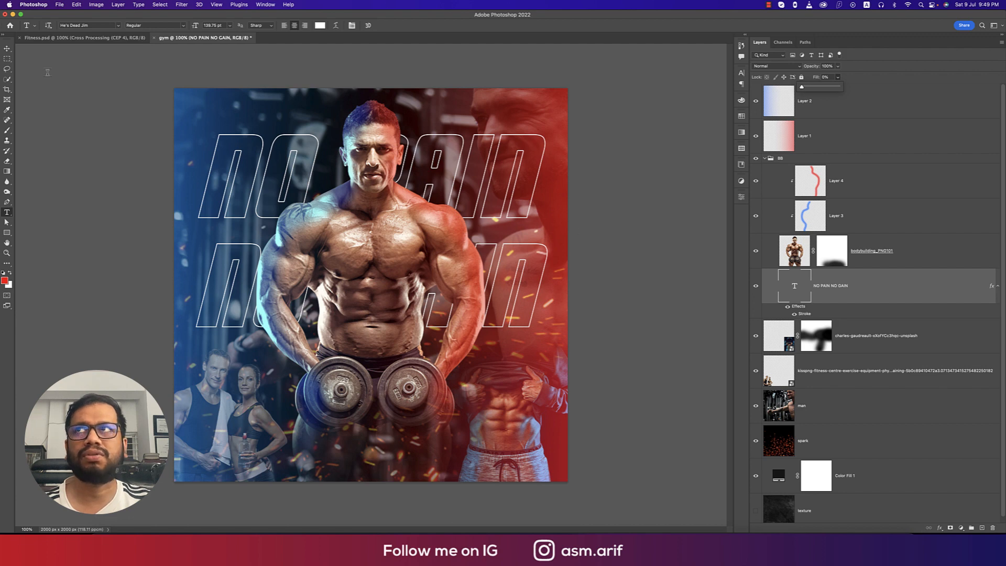
# Check the Fitness.psd reference poster, and add the text PLACE above Layer 2 in the gym document, just below the dumbbells.
pyautogui.click(9, 49)
pyautogui.click(75, 45)
pyautogui.click(79, 37)
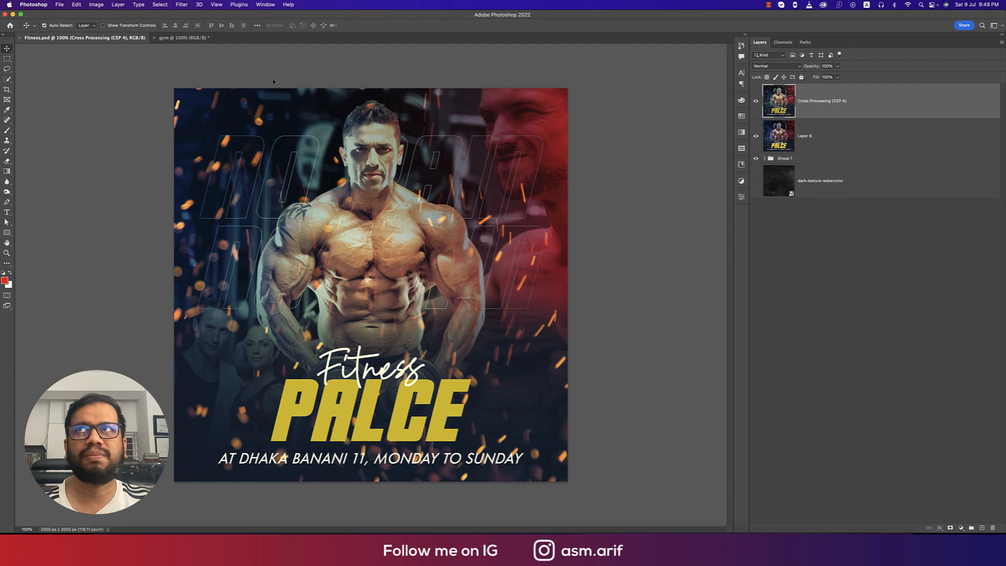
pyautogui.click(184, 38)
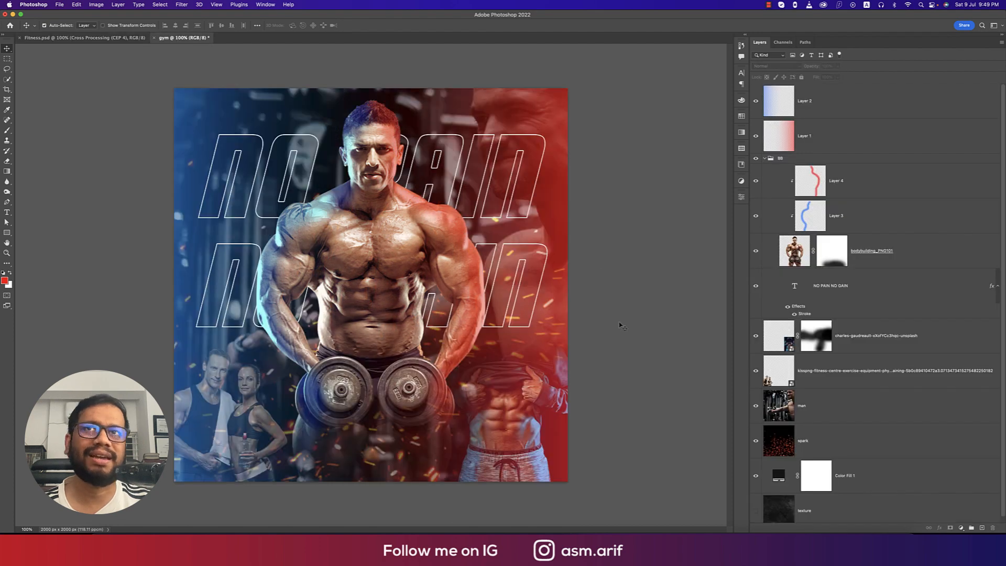
pyautogui.click(889, 109)
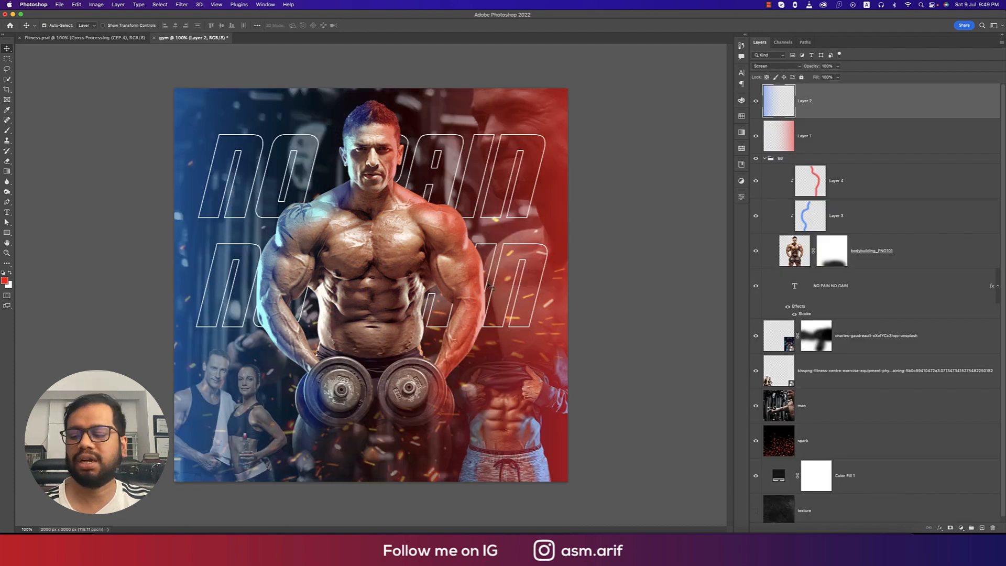
pyautogui.press('t')
pyautogui.click(316, 430)
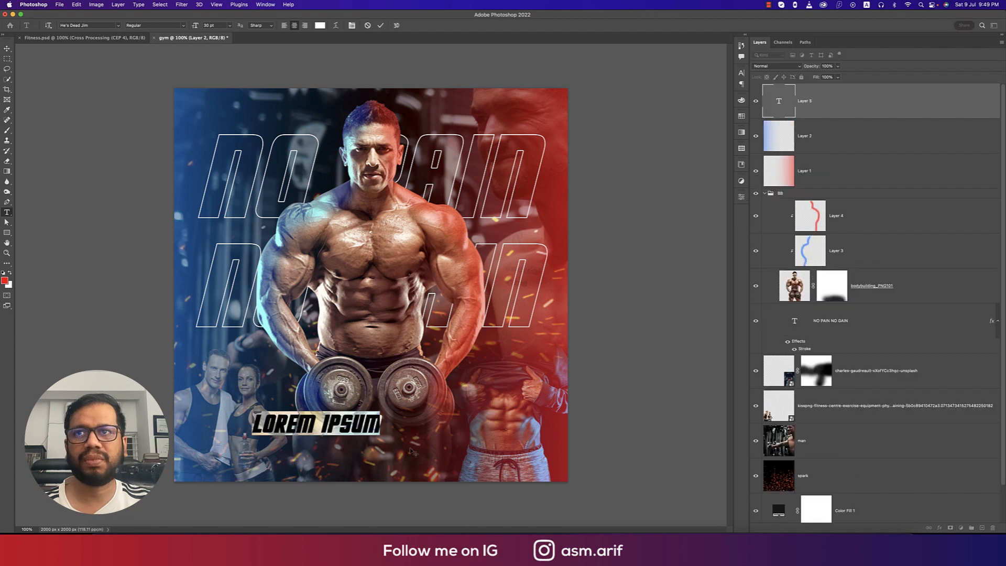
pyautogui.write('F')
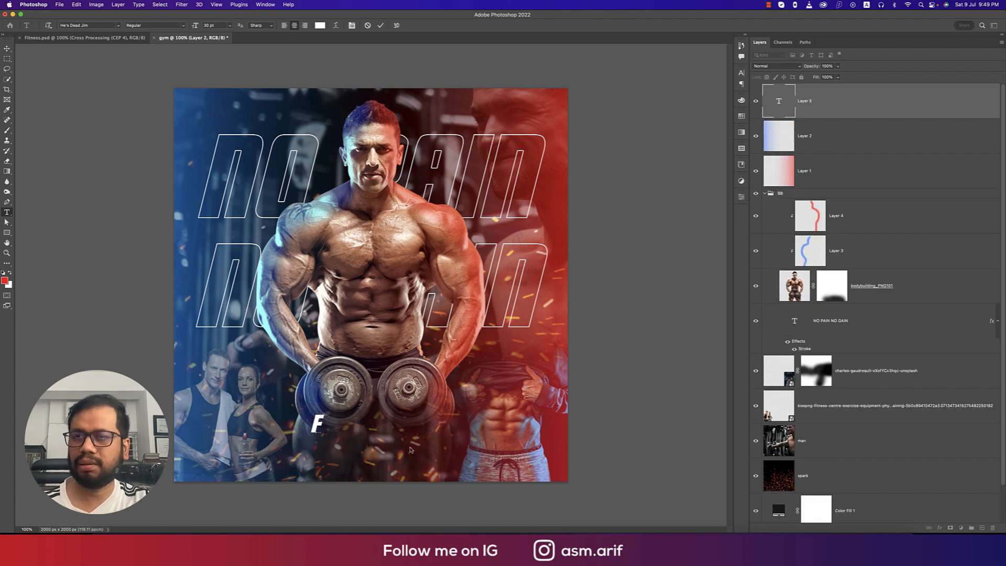
pyautogui.press('BackSpace')
pyautogui.write('PLACE')
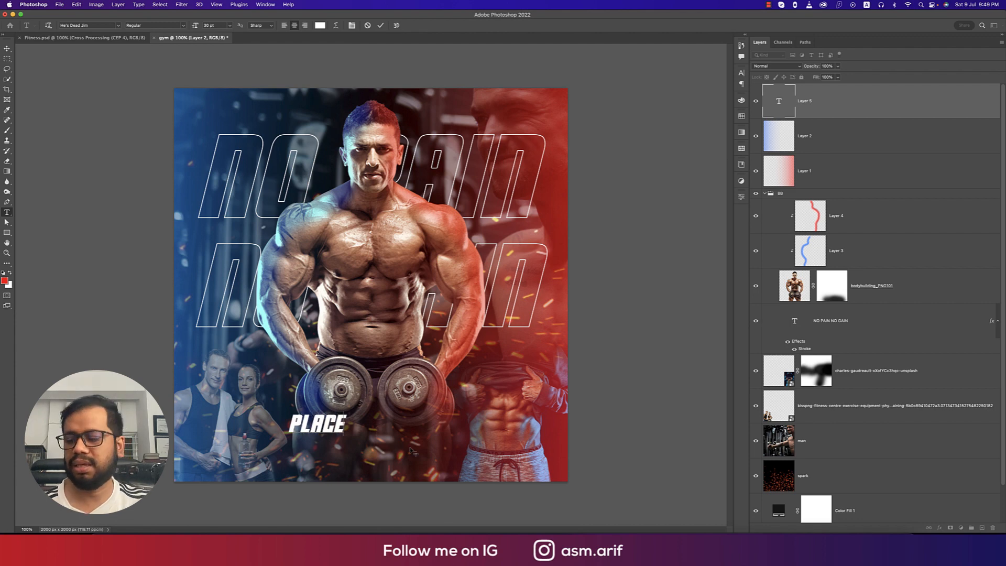
# Enlarge the PLACE text to about 390% over the dumbbells and center it horizontally on the canvas.
pyautogui.click(7, 48)
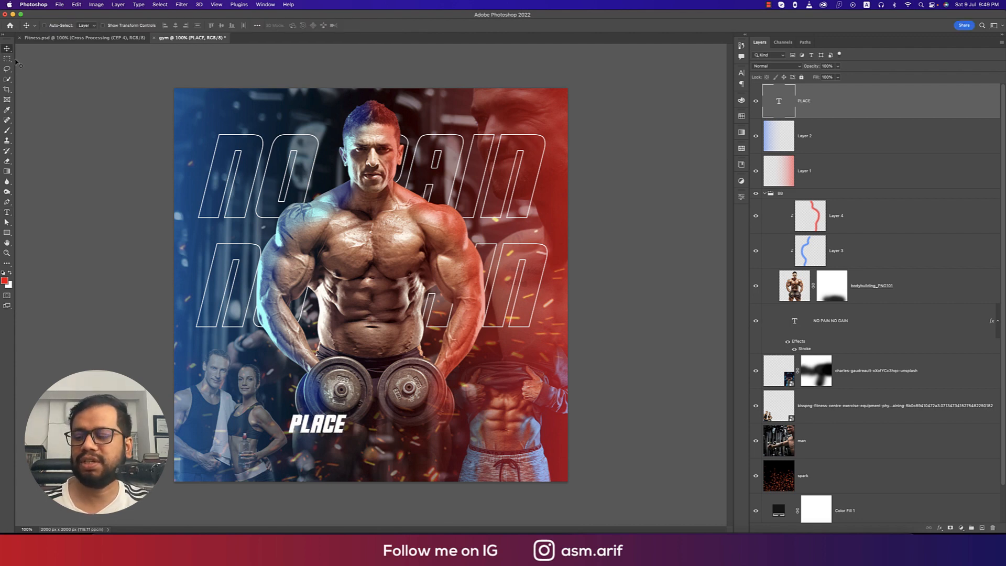
pyautogui.hotkey('ctrl', 't')
pyautogui.moveTo(345, 413); pyautogui.dragTo(461, 423)
pyautogui.press('Return')
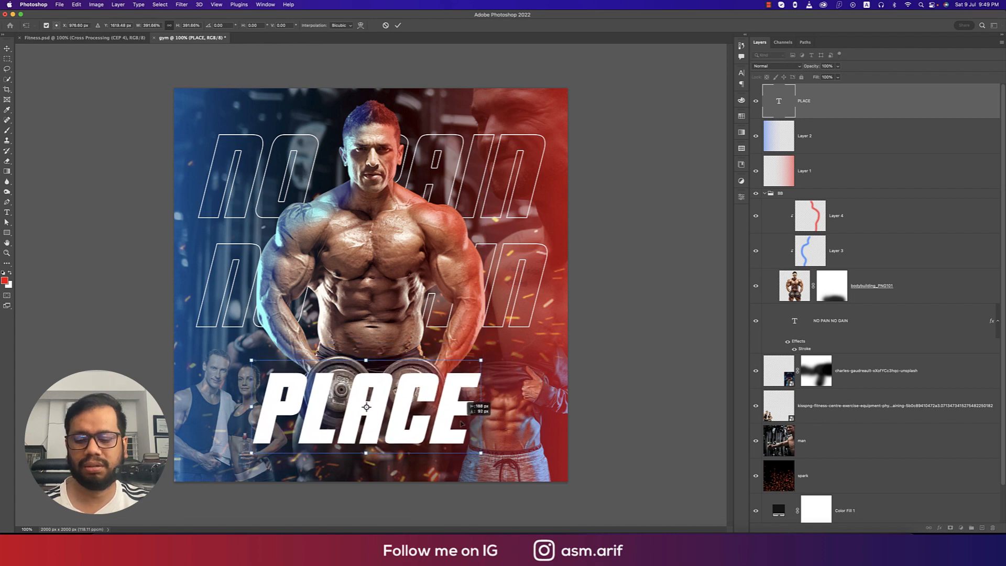
pyautogui.press('super+a')
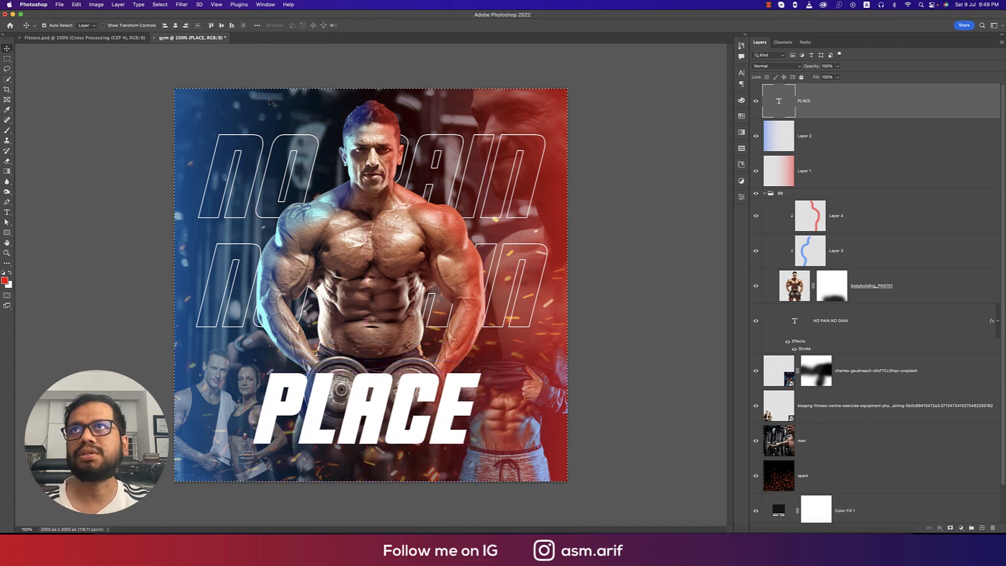
pyautogui.click(175, 25)
pyautogui.press('super+d')
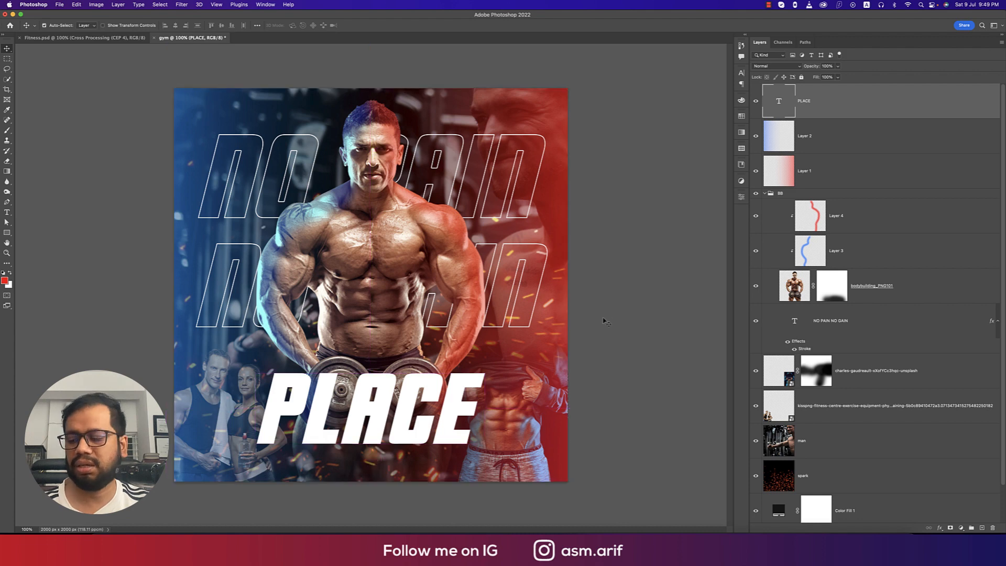
# Add the text fitness as a new layer just beside the end of PLACE.
pyautogui.press('t')
pyautogui.click(461, 433)
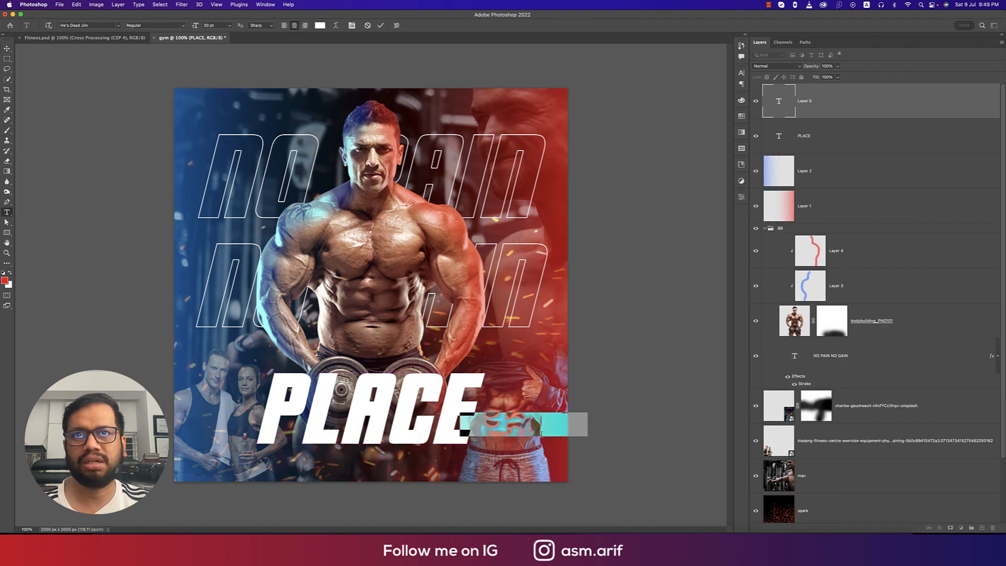
pyautogui.write('FITNESS')
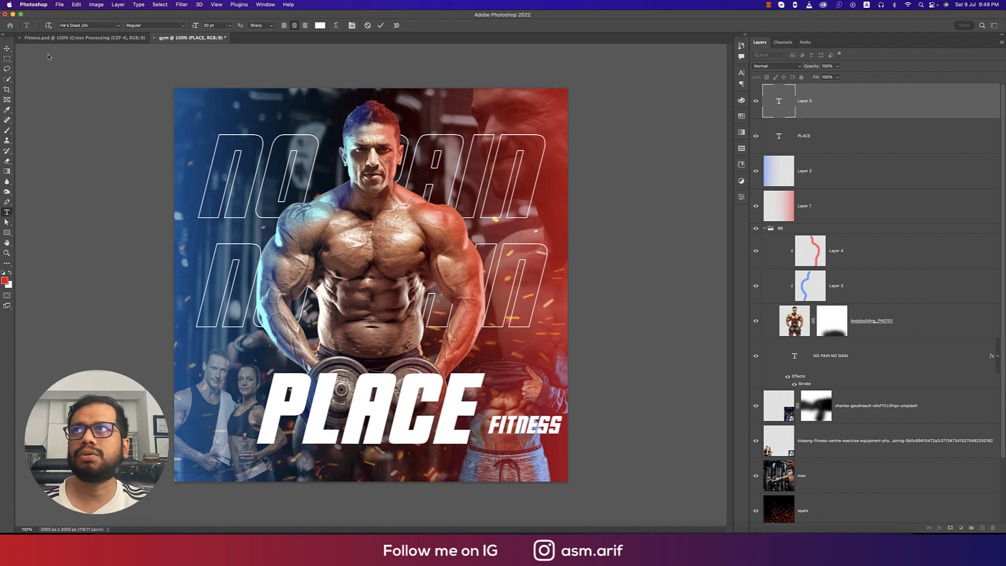
pyautogui.click(7, 48)
# Change the fitness text's font to the handwritten Breathing Personal Use.
pyautogui.click(741, 73)
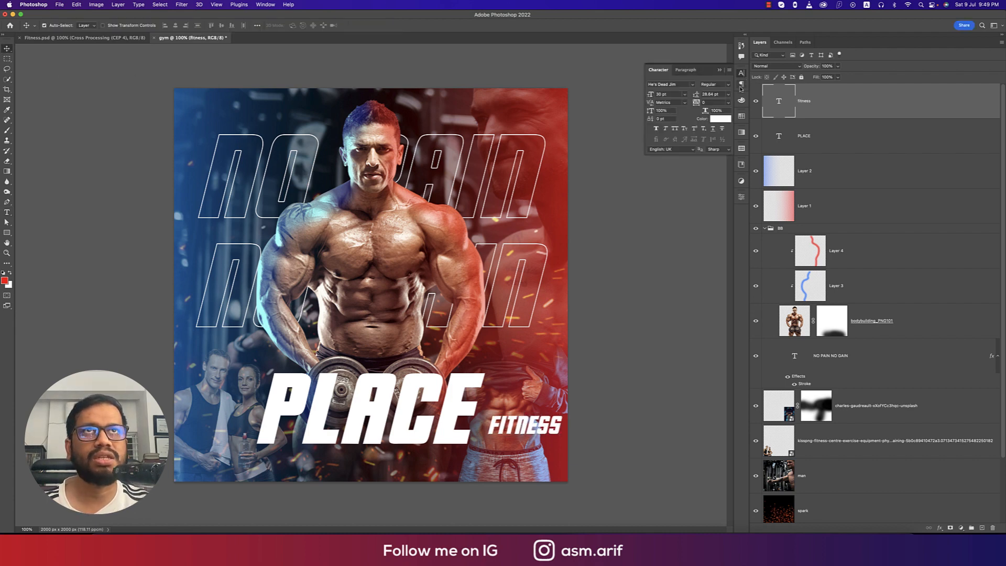
pyautogui.click(692, 84)
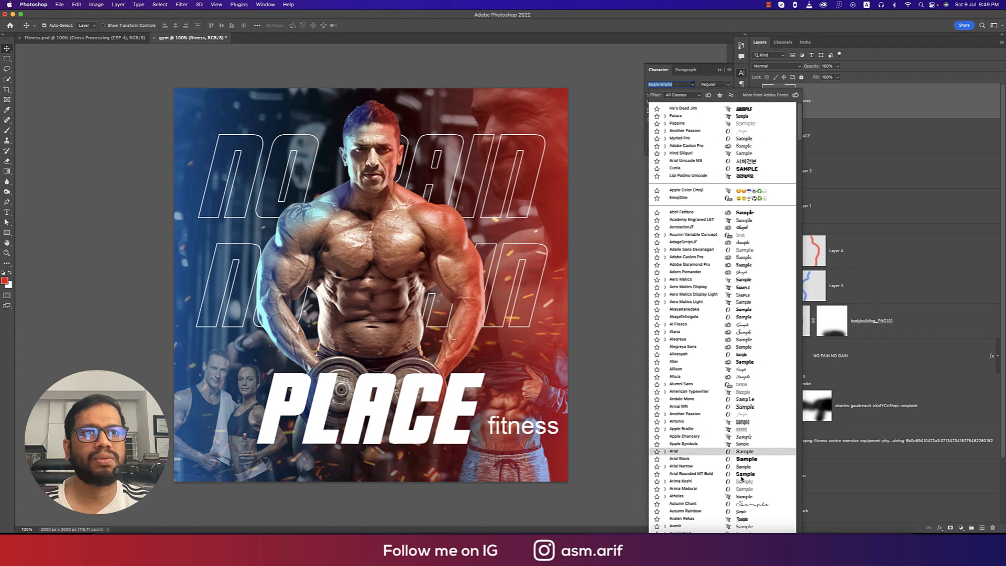
pyautogui.scroll(-5, 746, 511)
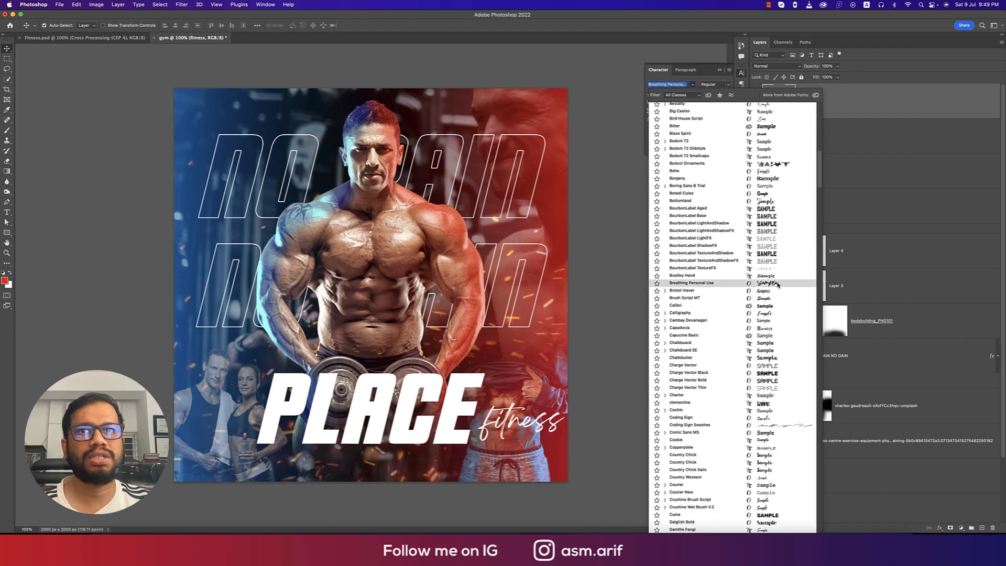
pyautogui.click(778, 284)
# Move the fitness text onto the upper edge of PLACE and enlarge it to about 36 pt.
pyautogui.moveTo(511, 424); pyautogui.dragTo(439, 372)
pyautogui.press('super+t')
pyautogui.press('Return')
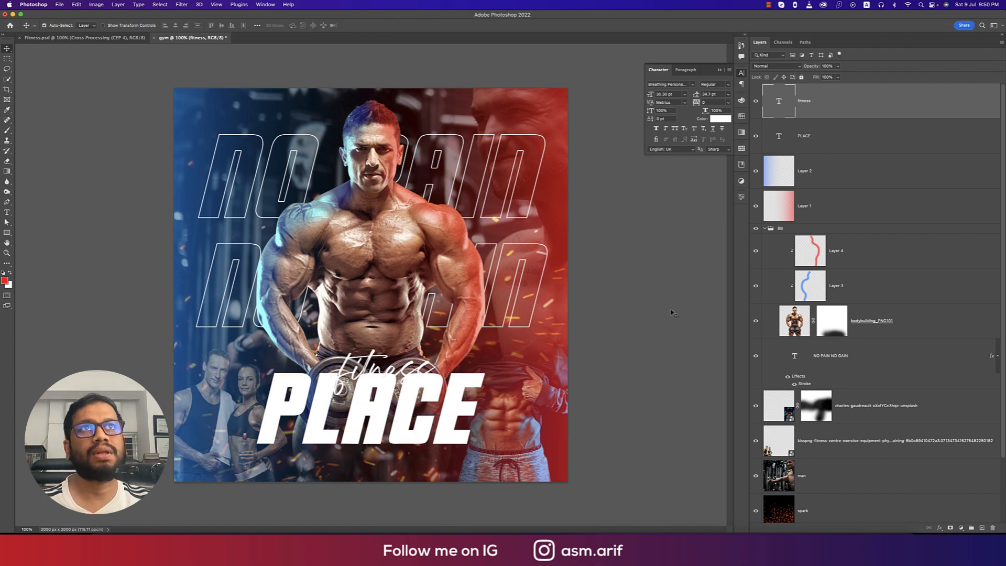
pyautogui.click(720, 119)
pyautogui.click(560, 214)
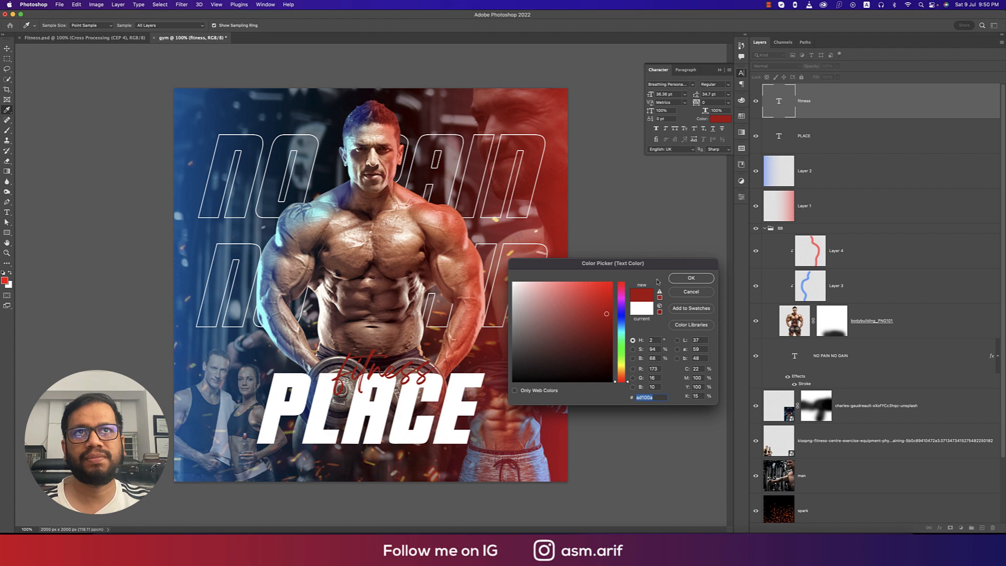
pyautogui.moveTo(603, 305); pyautogui.dragTo(512, 282)
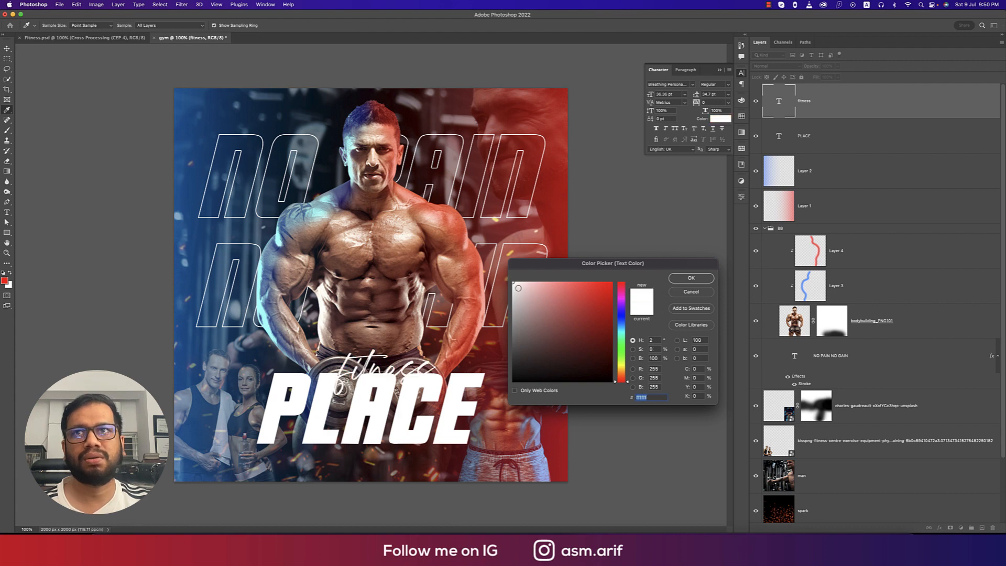
pyautogui.click(691, 278)
# Change the PLACE text color to pure red #ff0000.
pyautogui.click(468, 386)
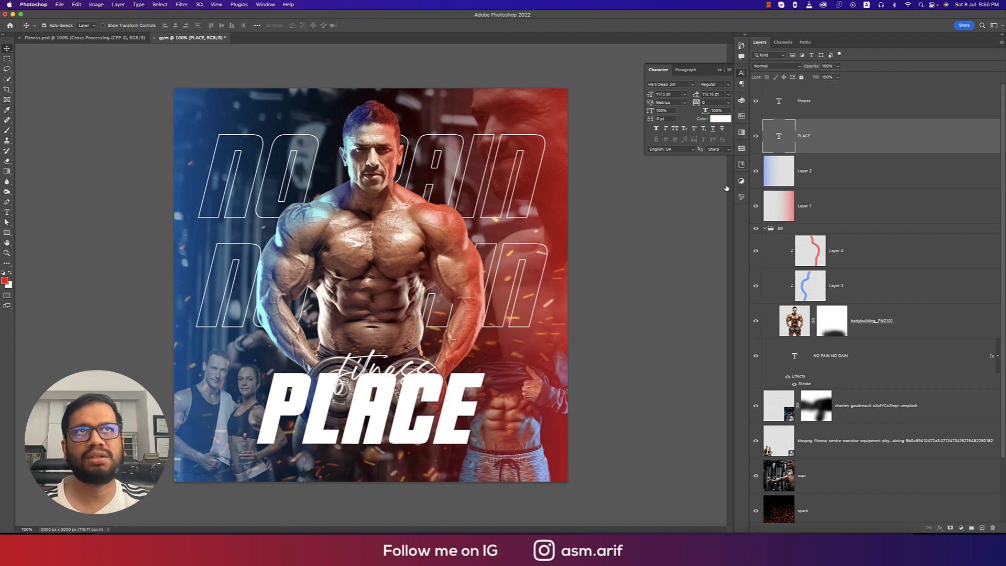
pyautogui.click(720, 119)
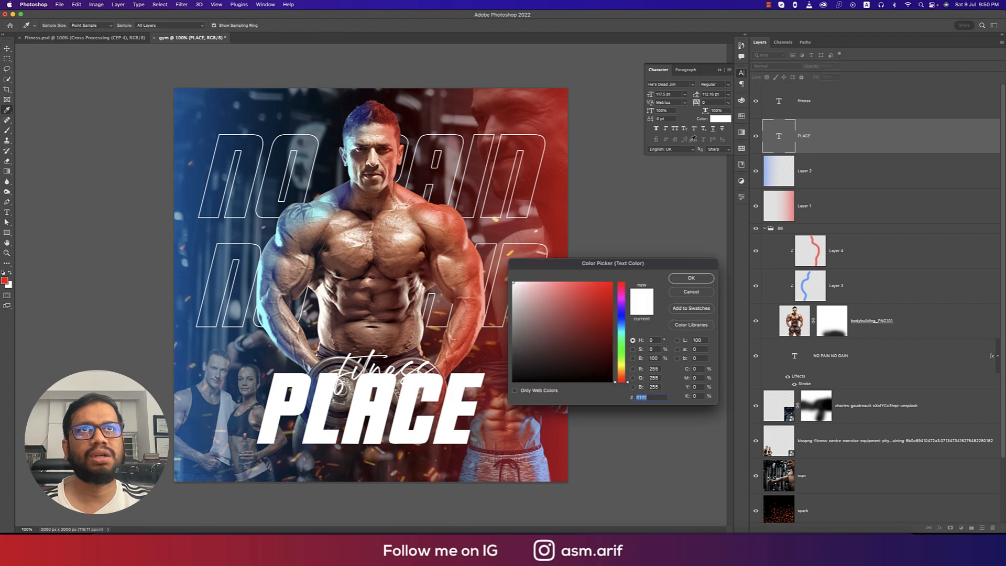
pyautogui.moveTo(601, 293); pyautogui.dragTo(639, 270)
pyautogui.click(680, 279)
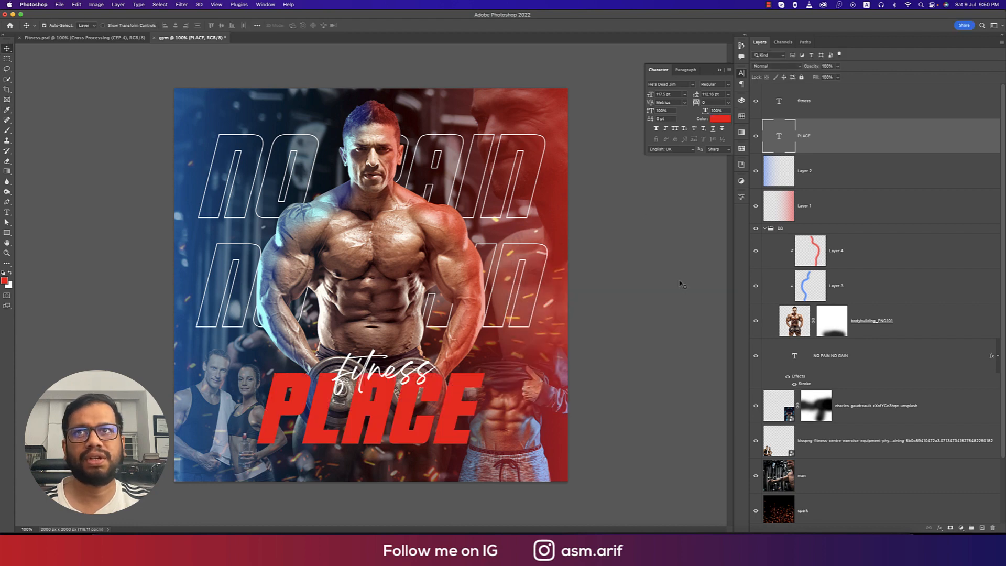
# Center the fitness text horizontally on the canvas above PLACE, and compare the layout with the Fitness.psd reference poster.
pyautogui.moveTo(365, 382); pyautogui.dragTo(349, 379)
pyautogui.moveTo(477, 350); pyautogui.dragTo(478, 350)
pyautogui.press('super+a')
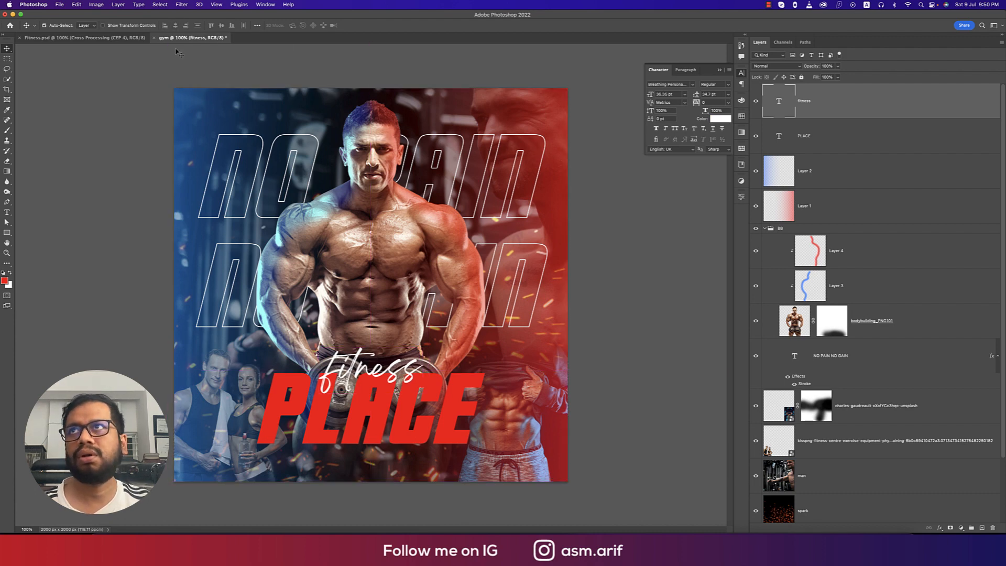
pyautogui.click(122, 41)
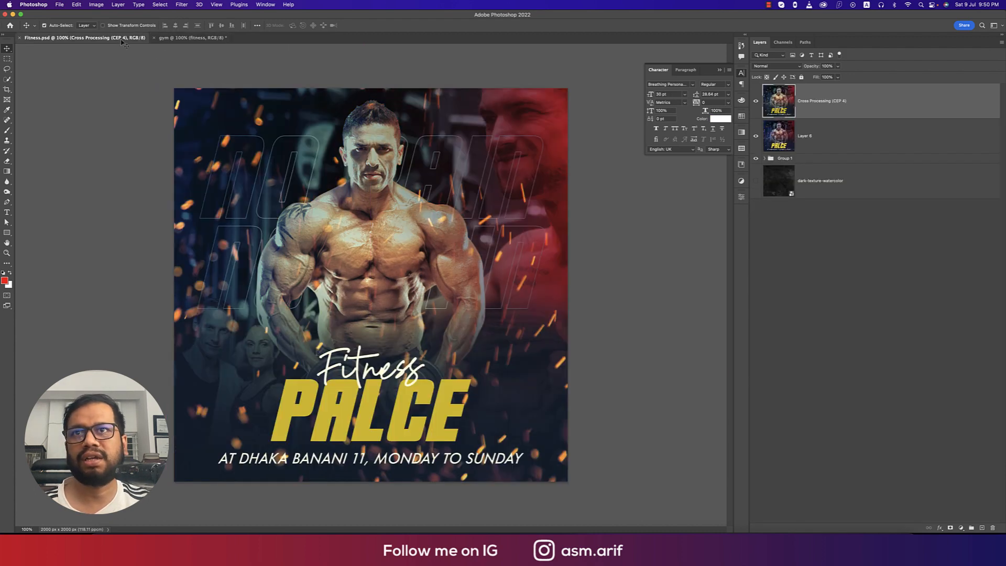
pyautogui.click(191, 37)
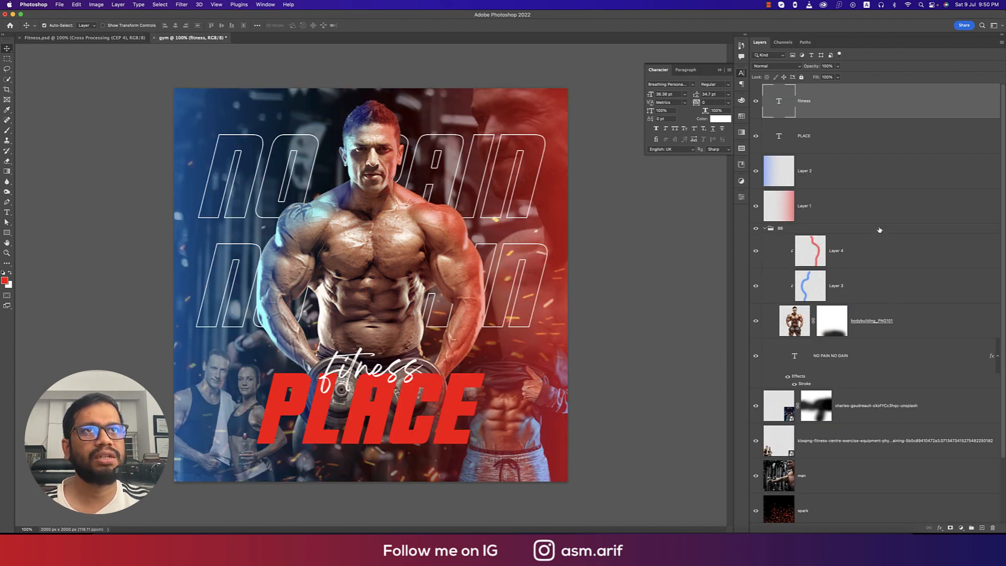
# Add a linear black-to-transparent gradient fill at 90° as the uppermost layer of the BB group.
pyautogui.click(804, 230)
pyautogui.click(961, 528)
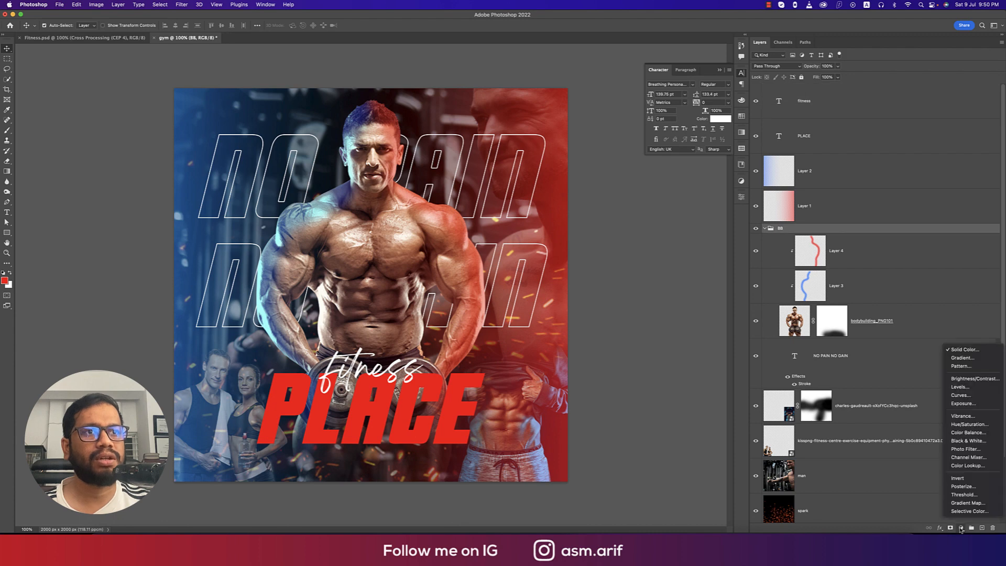
pyautogui.click(969, 362)
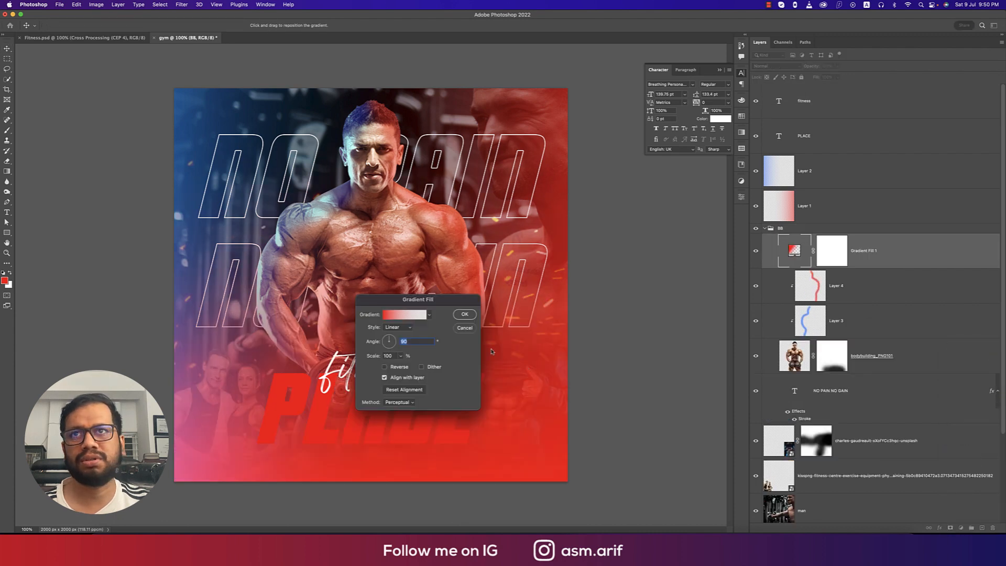
pyautogui.click(409, 315)
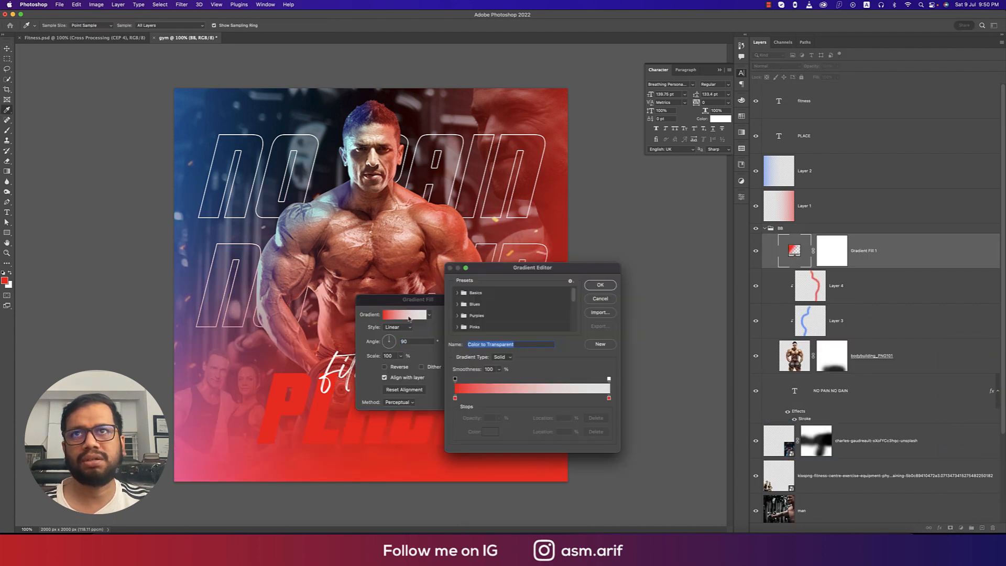
pyautogui.click(455, 398)
pyautogui.doubleClick(455, 398)
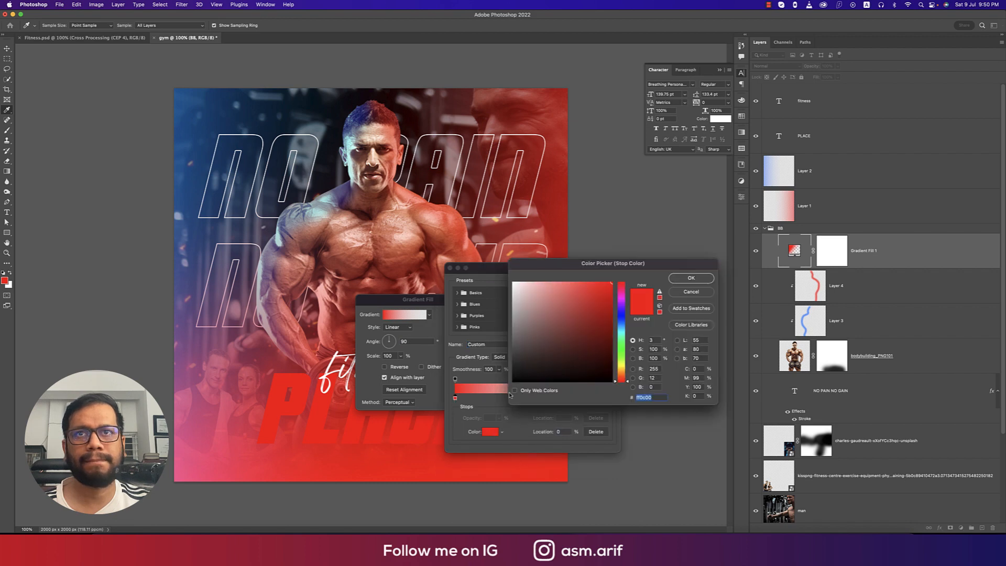
pyautogui.click(691, 278)
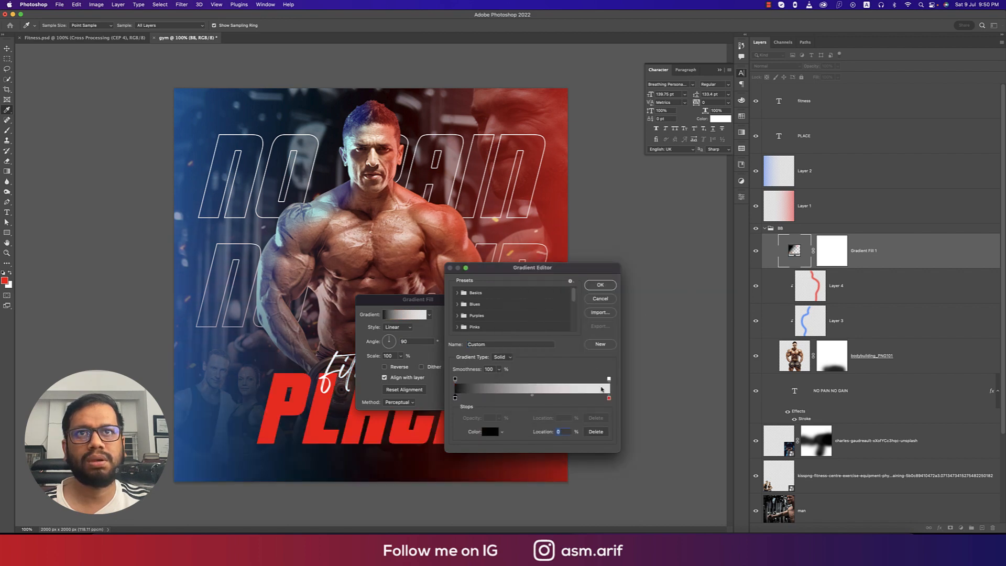
pyautogui.click(600, 285)
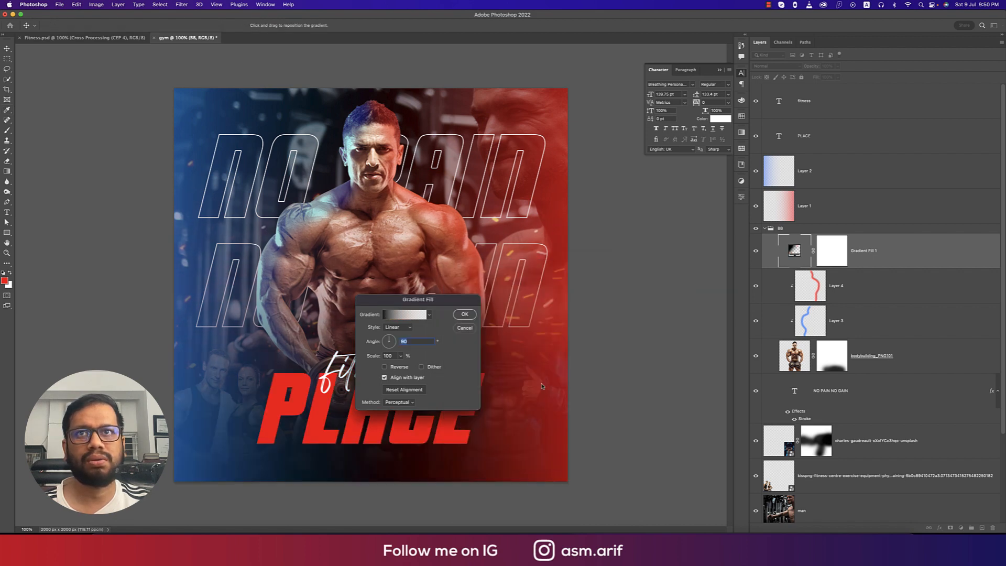
pyautogui.click(464, 314)
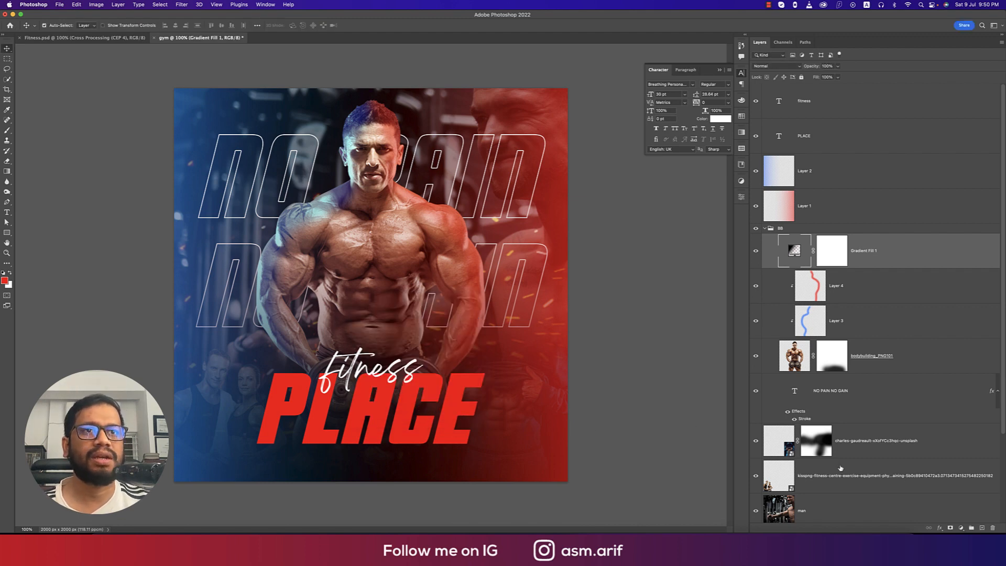
# Place the spark layer above Gradient Fill 1 in the BB group and set its blend mode to Screen.
pyautogui.scroll(-3, 851, 486)
pyautogui.moveTo(863, 452); pyautogui.dragTo(865, 135)
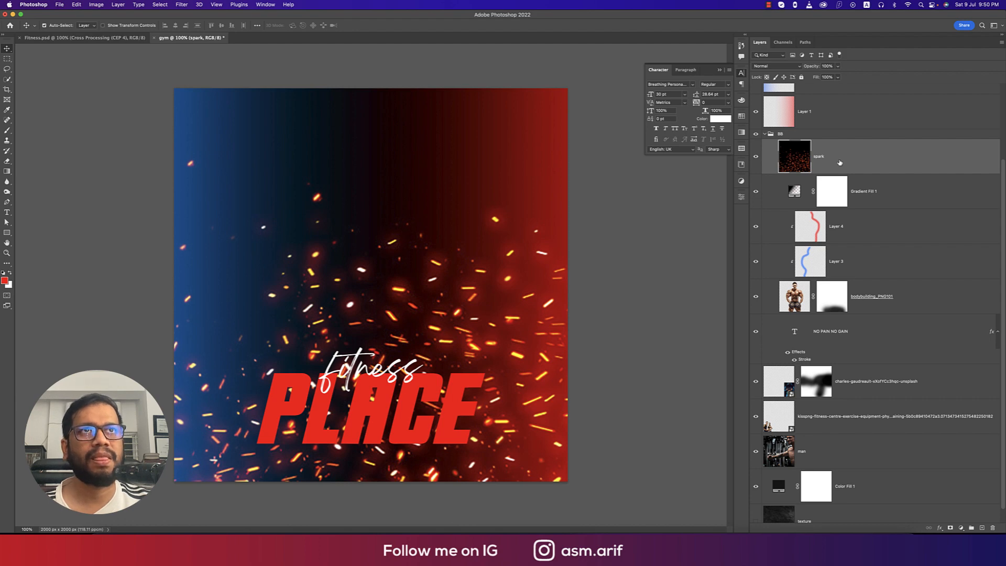
pyautogui.scroll(3, 839, 163)
pyautogui.click(790, 67)
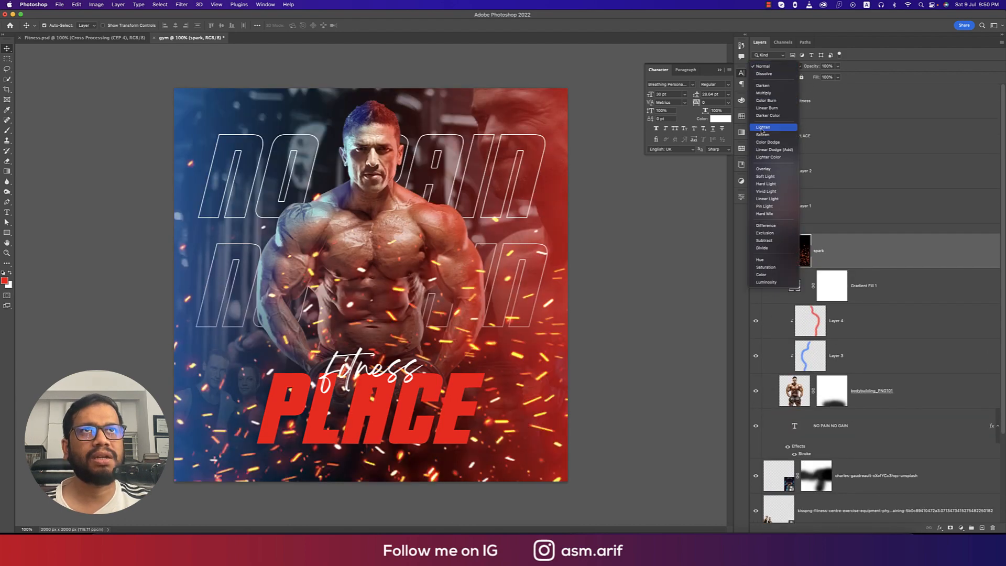
pyautogui.click(762, 135)
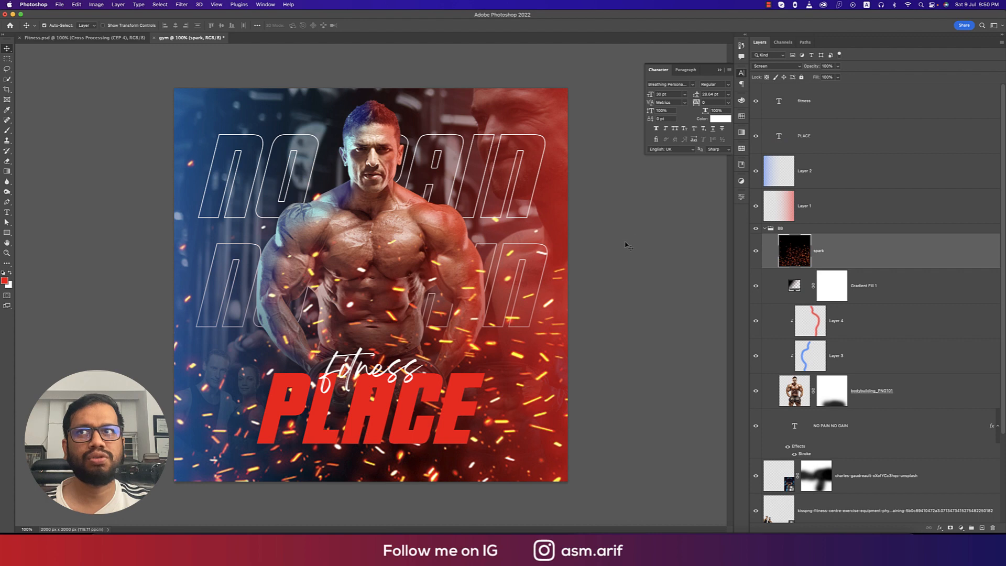
pyautogui.click(627, 245)
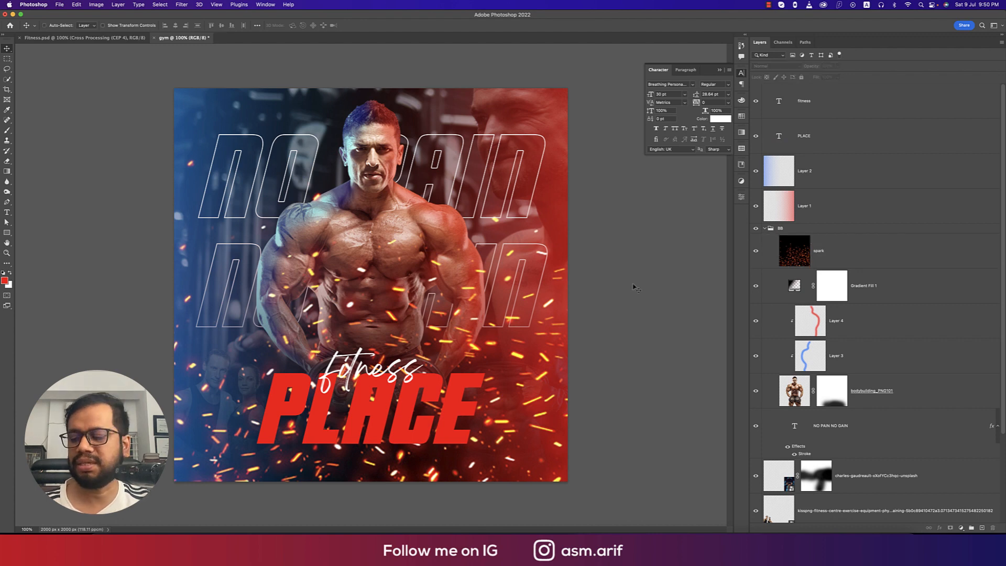
# Scale the spark layer down to about 70%, keeping the sparks centered along the poster's lower edge.
pyautogui.click(879, 254)
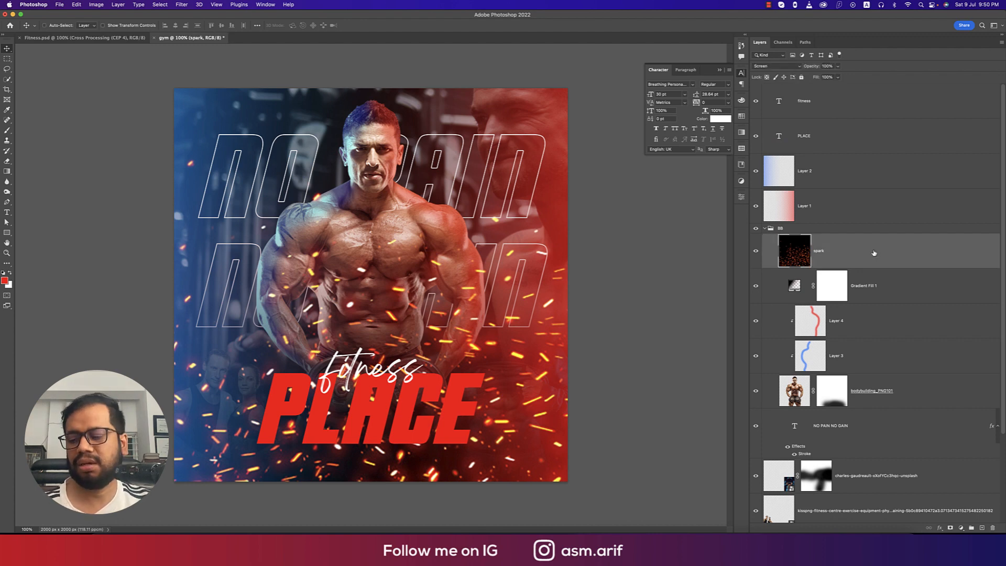
pyautogui.press('super+t')
pyautogui.press('super+minus')
pyautogui.moveTo(372, 170); pyautogui.dragTo(356, 244)
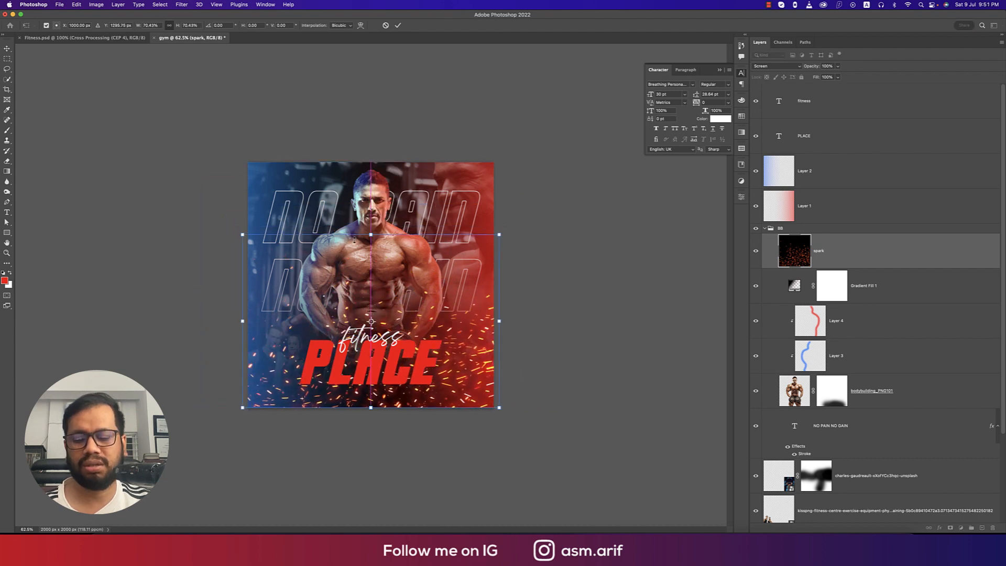
pyautogui.press('Return')
pyautogui.press('super+1')
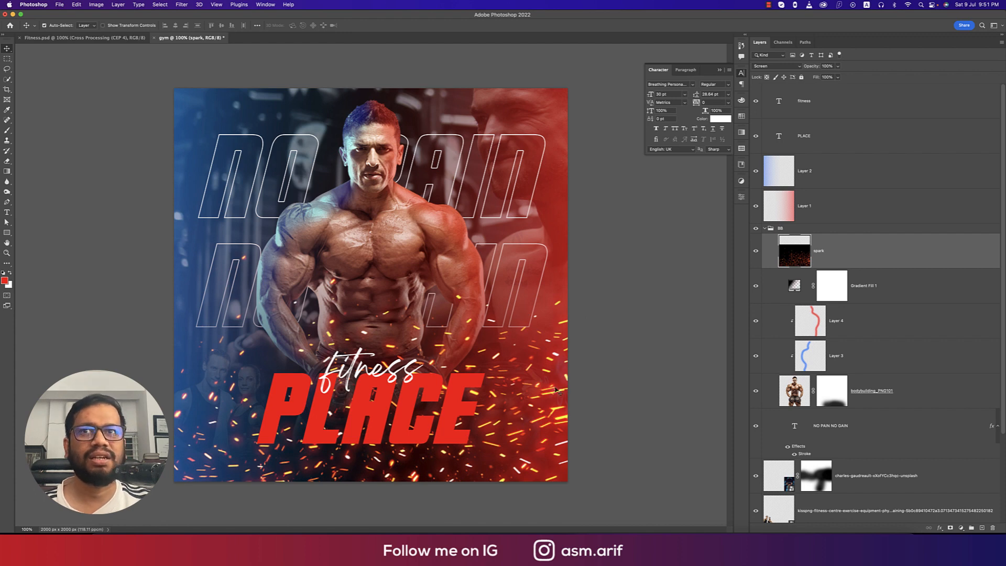
# Set the PLACE text color to white.
pyautogui.click(453, 412)
pyautogui.click(717, 121)
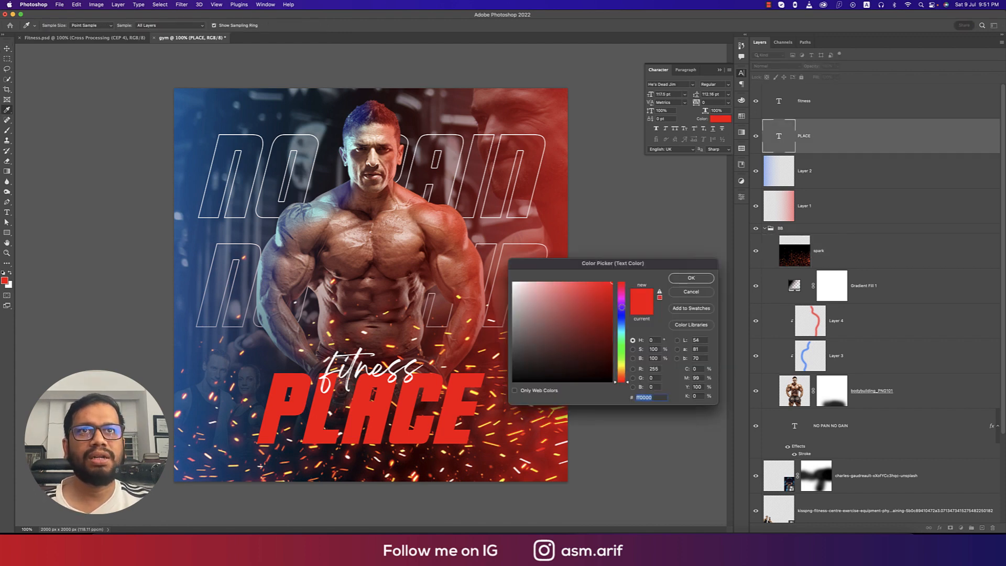
pyautogui.click(513, 284)
pyautogui.click(684, 284)
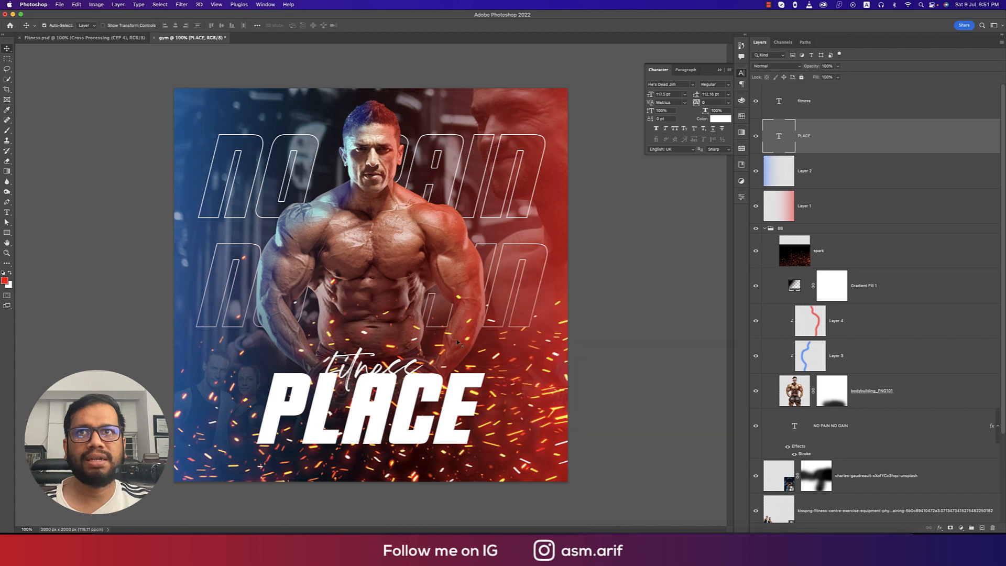
# Set the fitness text color to red #ff0000 and deselect all layers.
pyautogui.click(412, 369)
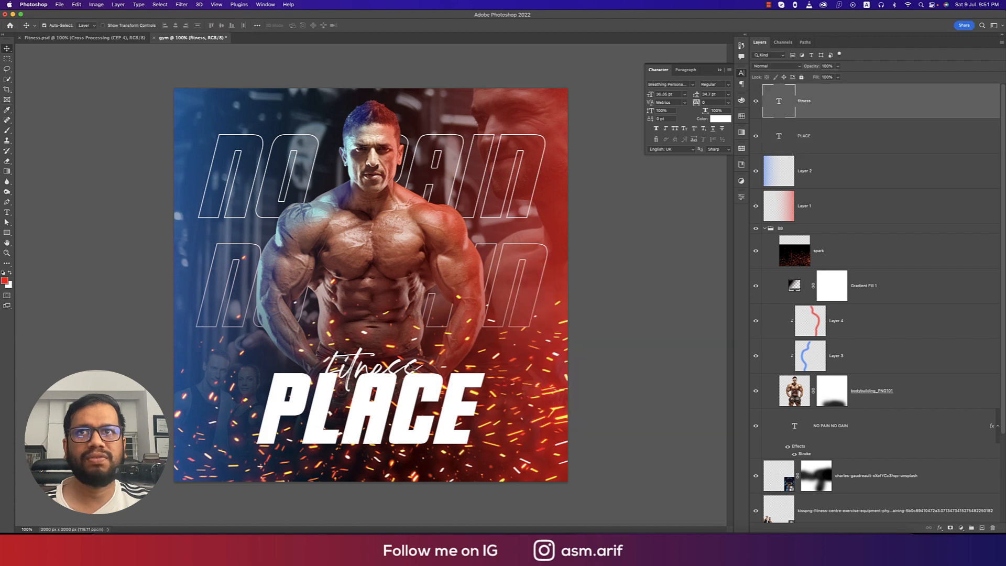
pyautogui.click(721, 120)
pyautogui.write('ff0000')
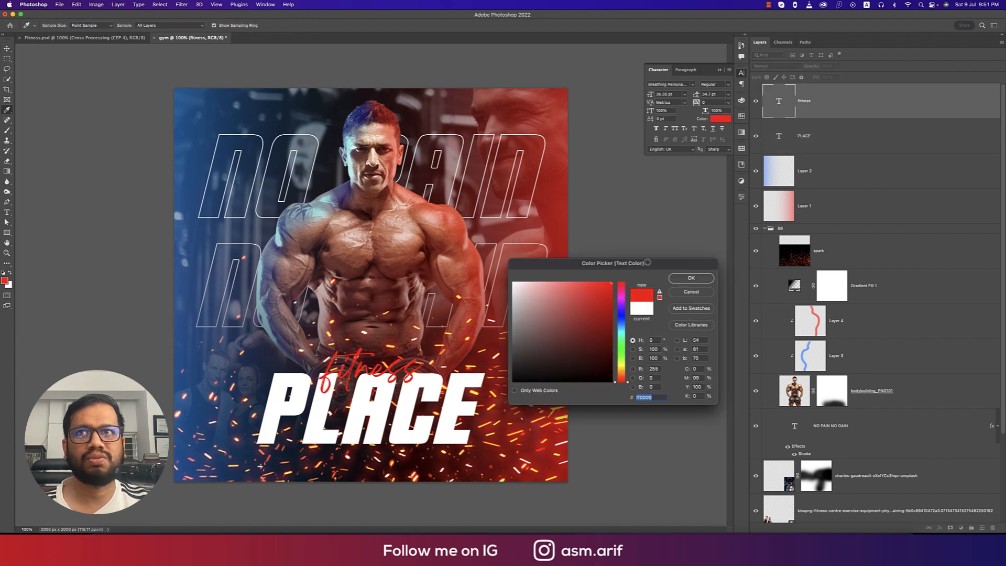
pyautogui.click(683, 284)
pyautogui.click(628, 278)
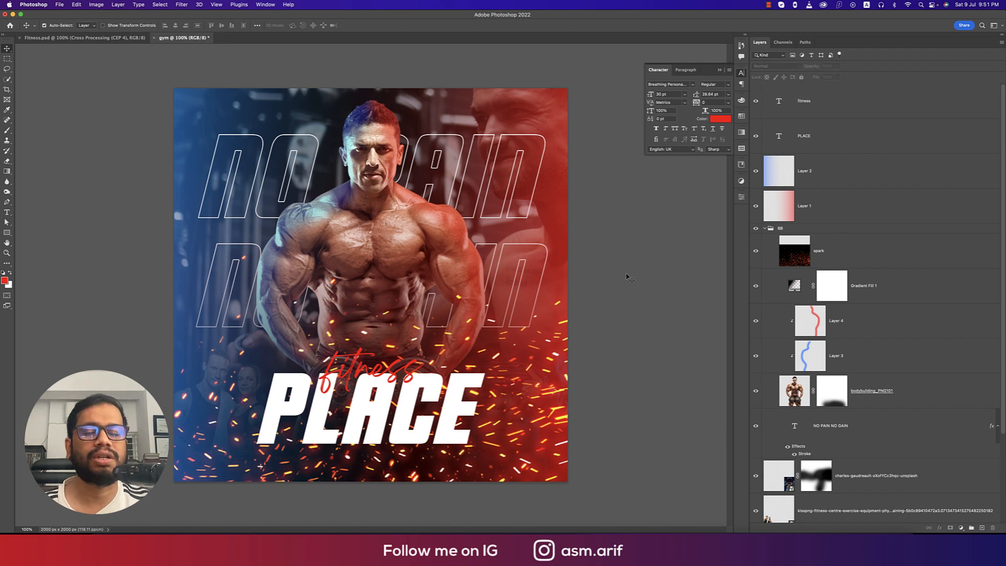